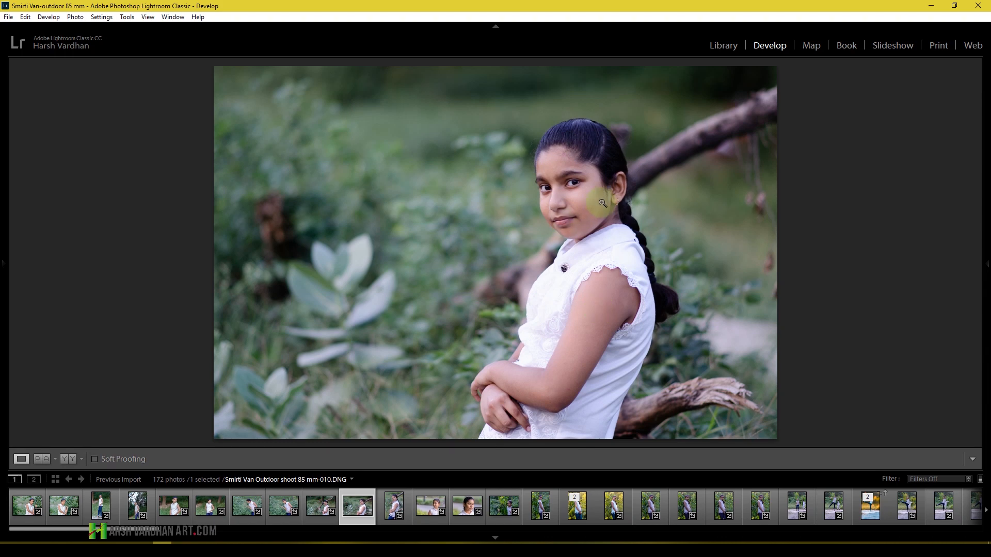
Reveal the Develop adjustments and apply automatic tone settings to the outdoor portrait
{"action": "left_click", "coordinate": [985, 265]}
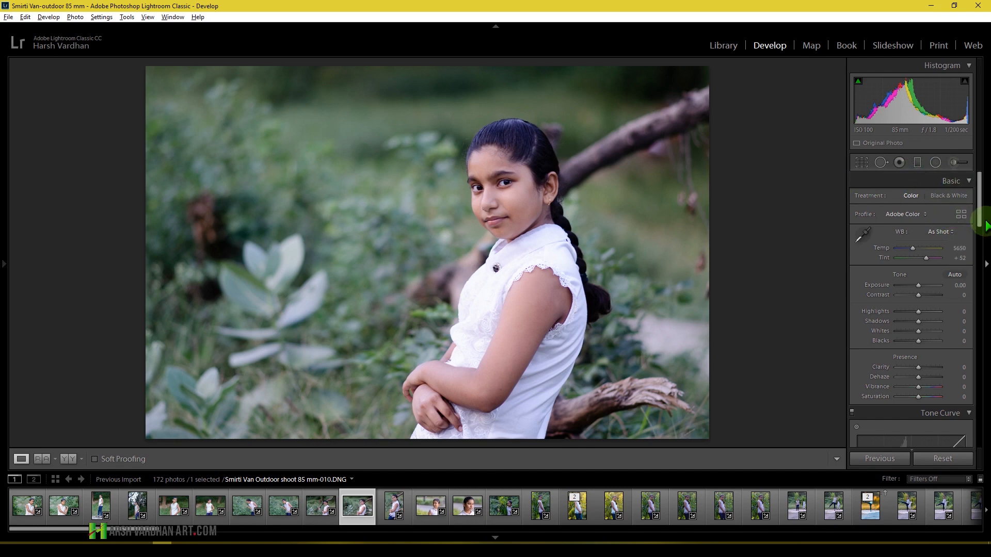
{"action": "scroll", "coordinate": [982, 220], "scroll_direction": "down", "scroll_amount": 2}
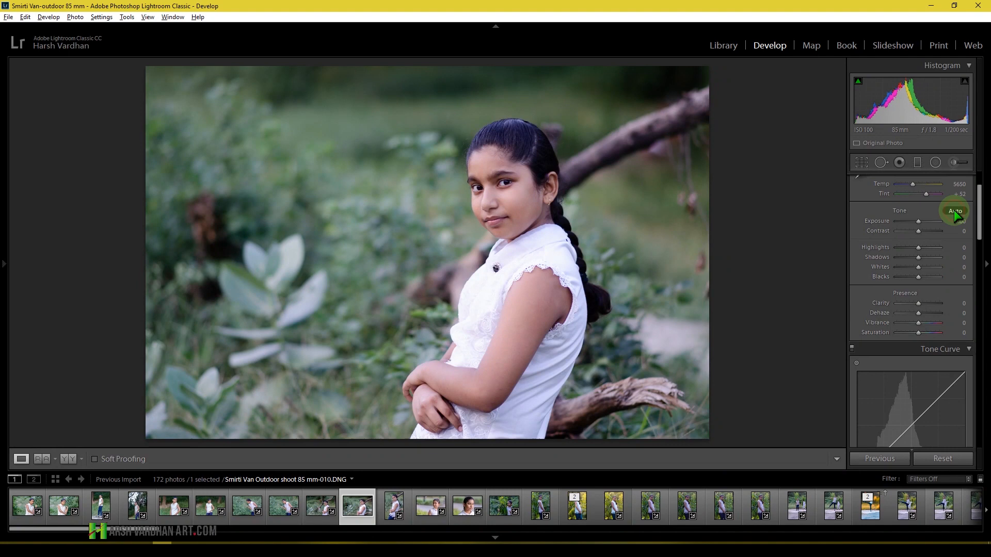
{"action": "left_click", "coordinate": [955, 212]}
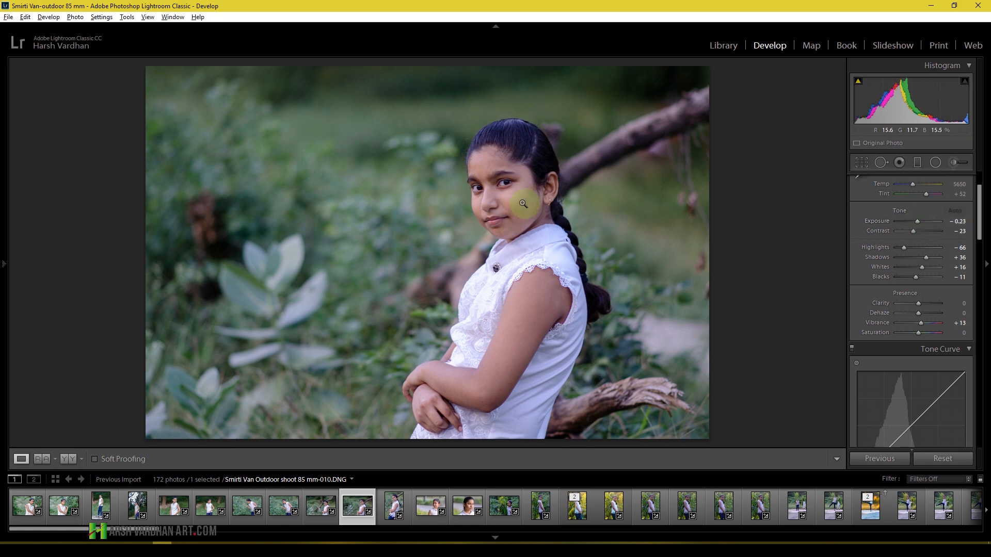
Reset the portrait's Exposure to 0.00, keeping the other automatic tone values
{"action": "double_click", "coordinate": [918, 222]}
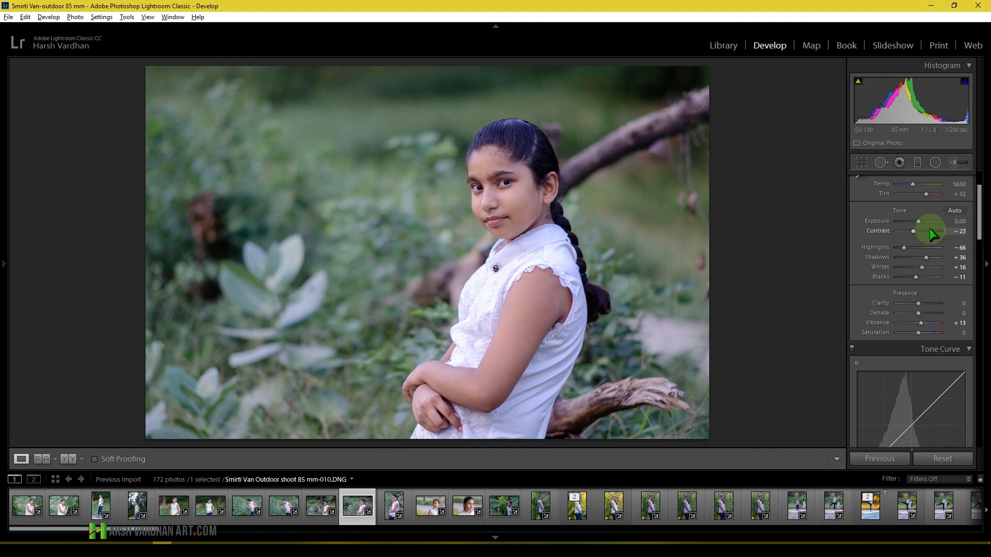
{"action": "left_click_drag", "start_coordinate": [920, 222], "coordinate": [921, 222]}
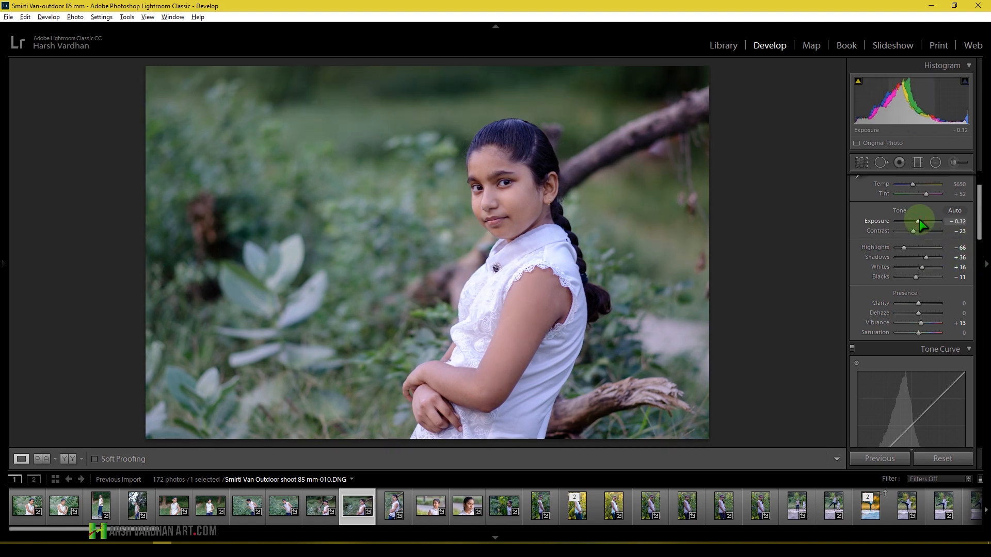
{"action": "double_click", "coordinate": [873, 221]}
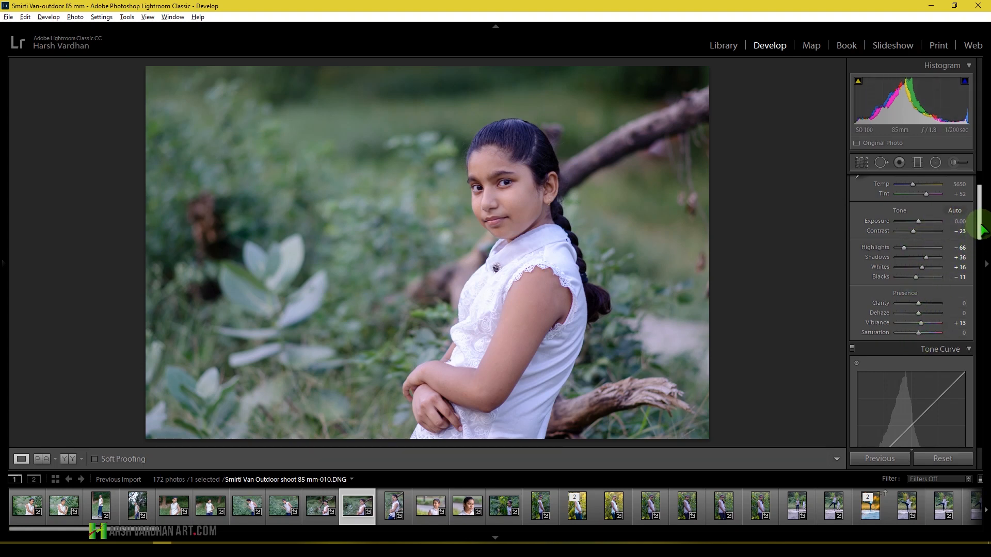
Examine the girl's face up close with the current tone settings, then return to the full photo
{"action": "scroll", "coordinate": [981, 223], "scroll_direction": "down", "scroll_amount": 2}
{"action": "scroll", "coordinate": [980, 222], "scroll_direction": "up", "scroll_amount": 3}
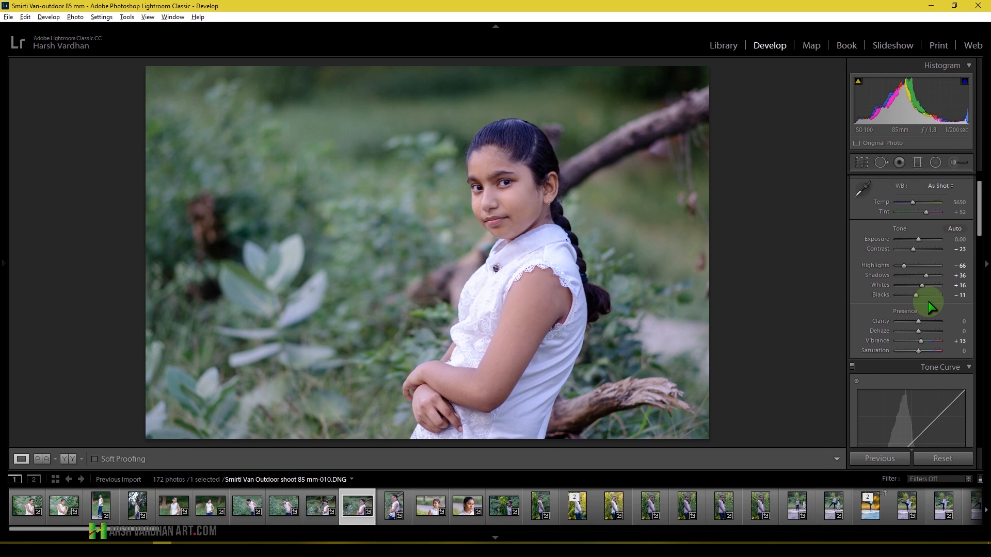
{"action": "key", "text": "z"}
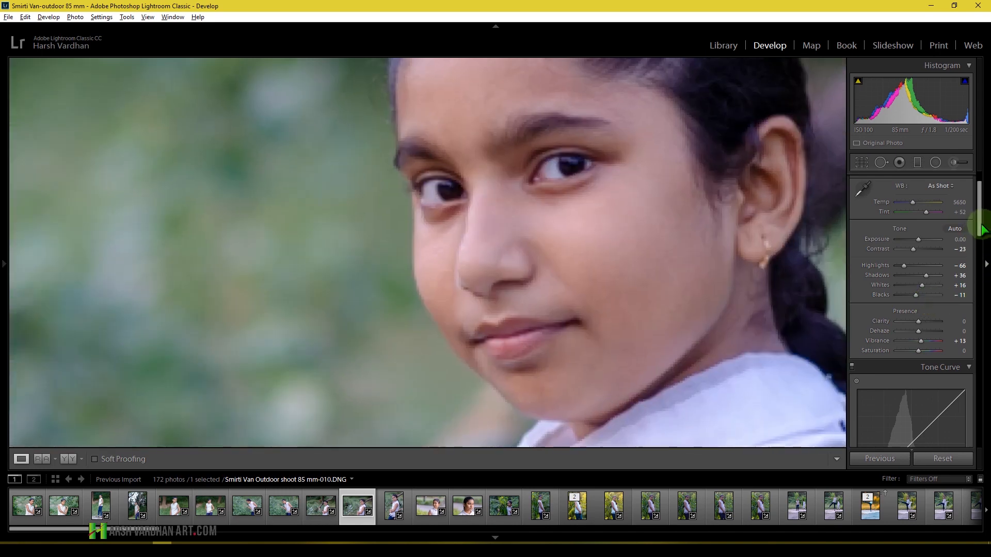
{"action": "left_click", "coordinate": [563, 227]}
{"action": "left_click", "coordinate": [560, 226]}
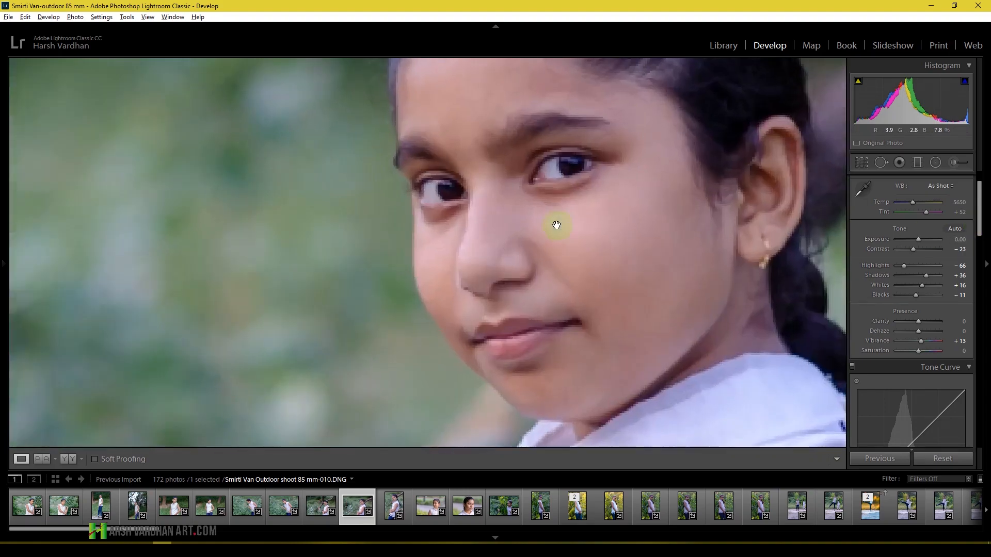
{"action": "left_click", "coordinate": [558, 225]}
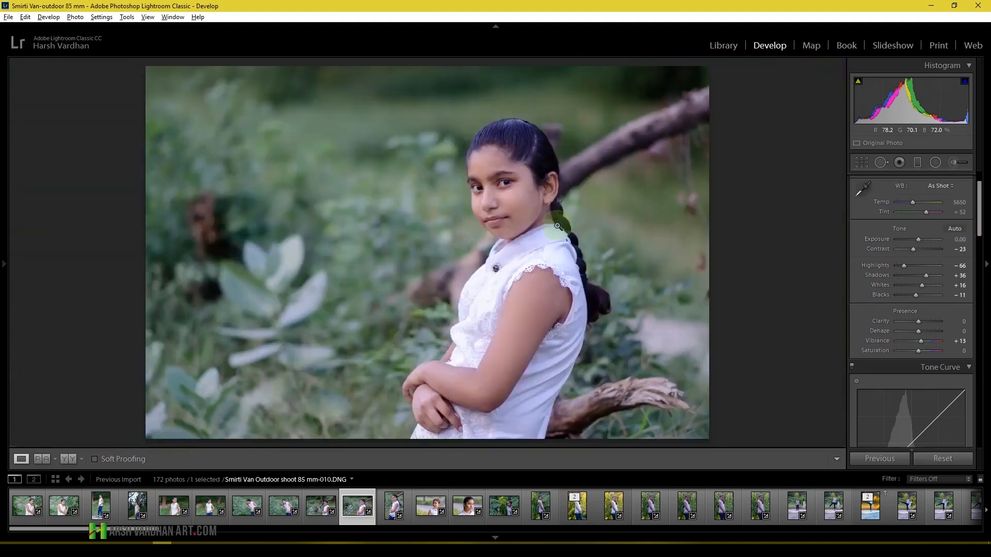
{"action": "left_click", "coordinate": [497, 191]}
{"action": "left_click", "coordinate": [504, 171]}
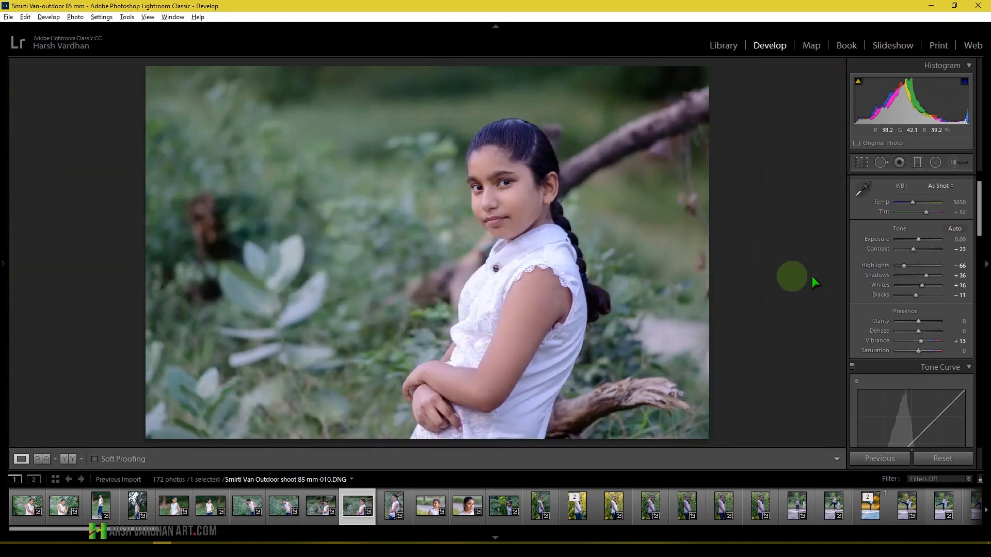
Raise Shadows to +48 and Whites to +33, using the clipping preview to judge the white areas
{"action": "scroll", "coordinate": [980, 216], "scroll_direction": "down", "scroll_amount": 1}
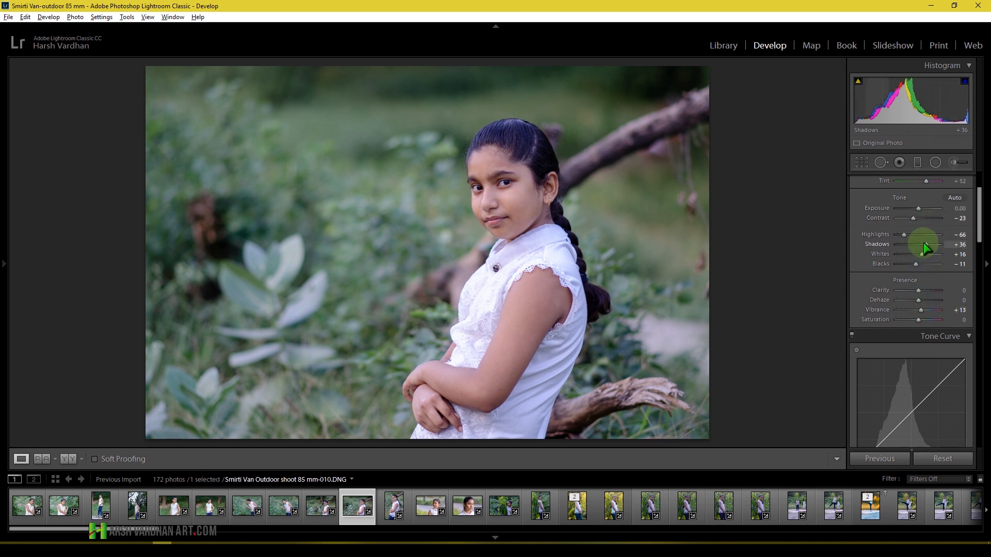
{"action": "left_click_drag", "start_coordinate": [927, 244], "coordinate": [930, 245]}
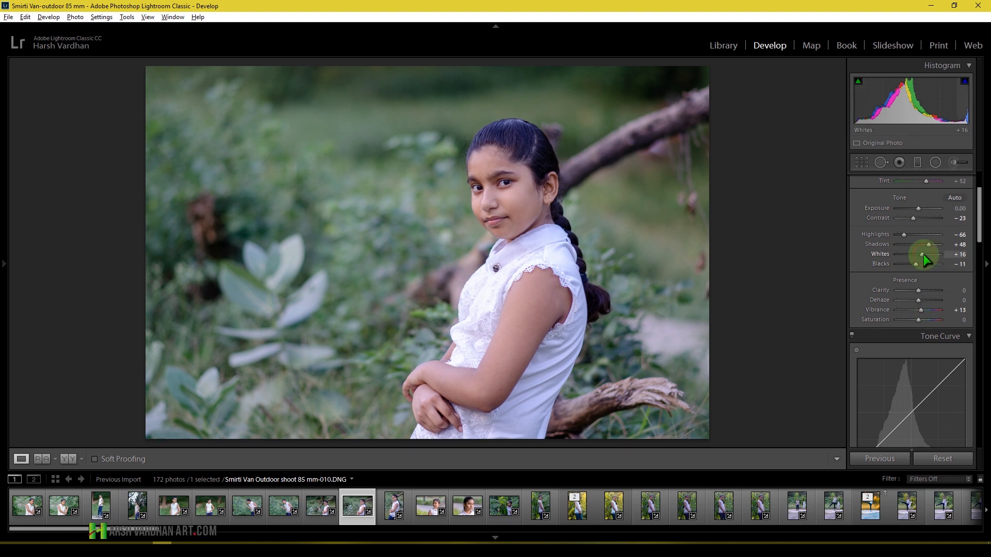
{"action": "left_click_drag", "start_coordinate": [922, 254], "coordinate": [925, 254]}
{"action": "left_click", "coordinate": [925, 254], "text": "alt"}
{"action": "left_click_drag", "start_coordinate": [925, 254], "coordinate": [927, 250]}
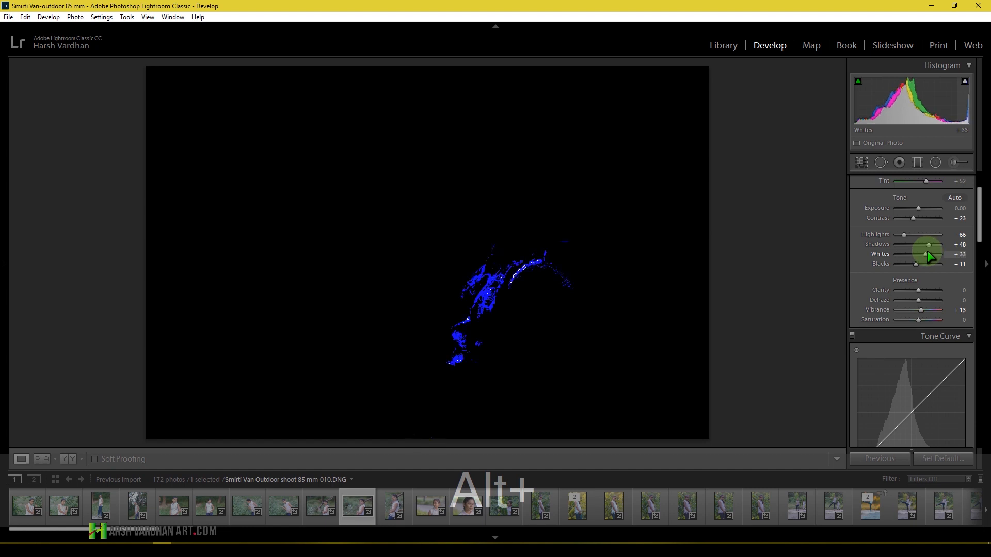
{"action": "left_click_drag", "start_coordinate": [927, 250], "coordinate": [932, 251]}
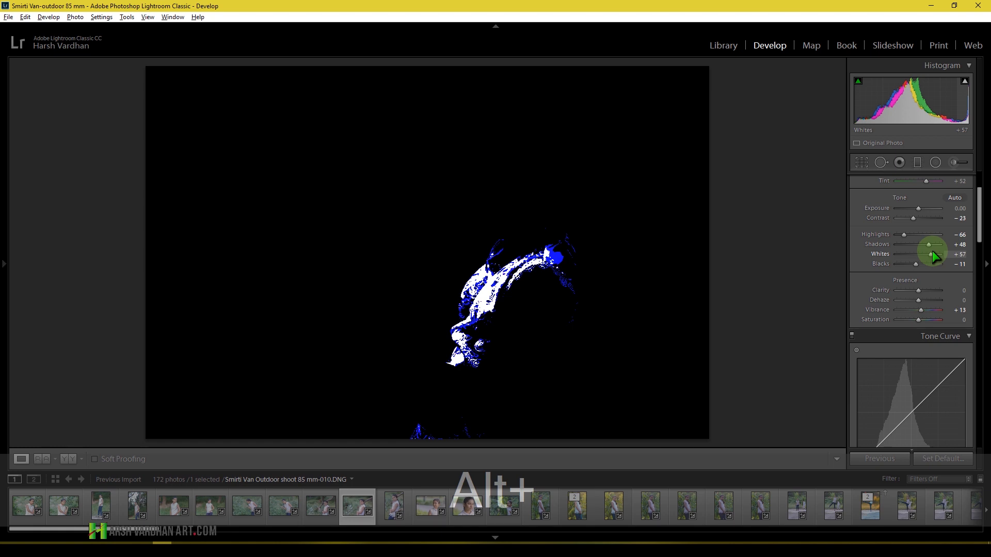
{"action": "left_click_drag", "start_coordinate": [933, 251], "coordinate": [926, 253]}
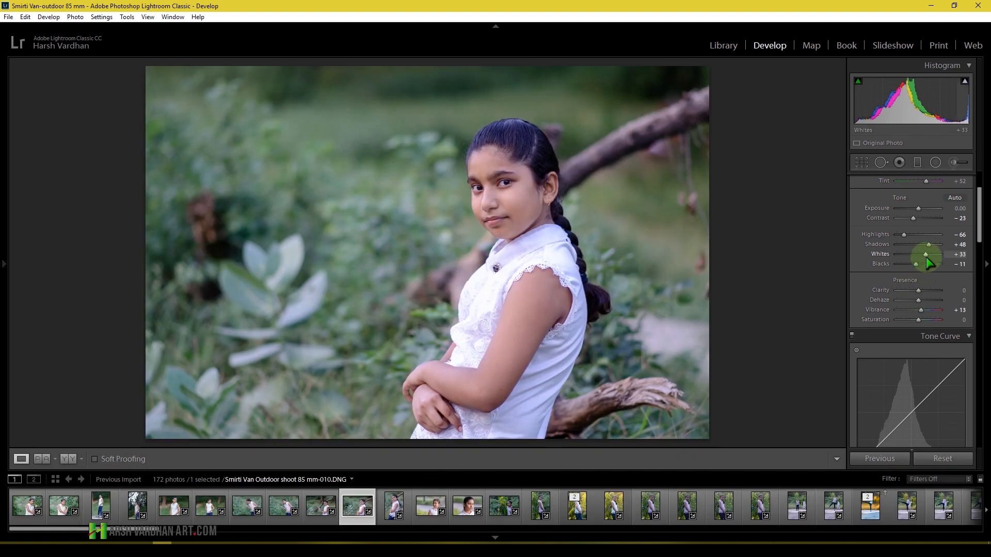
Lower Whites to −36 while checking the lace detail of the white top up close
{"action": "left_click_drag", "start_coordinate": [927, 254], "coordinate": [906, 254]}
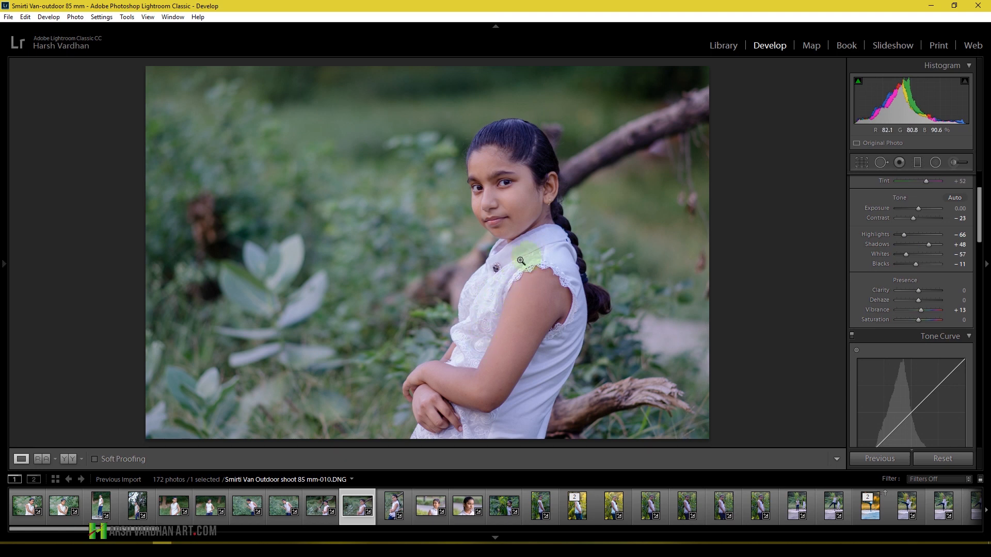
{"action": "left_click", "coordinate": [493, 296]}
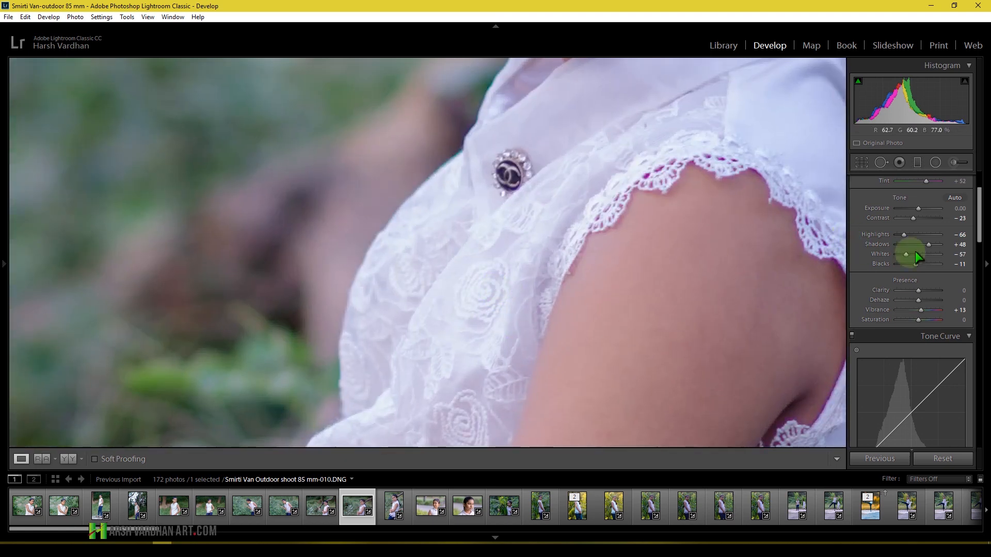
{"action": "left_click_drag", "start_coordinate": [907, 254], "coordinate": [924, 253]}
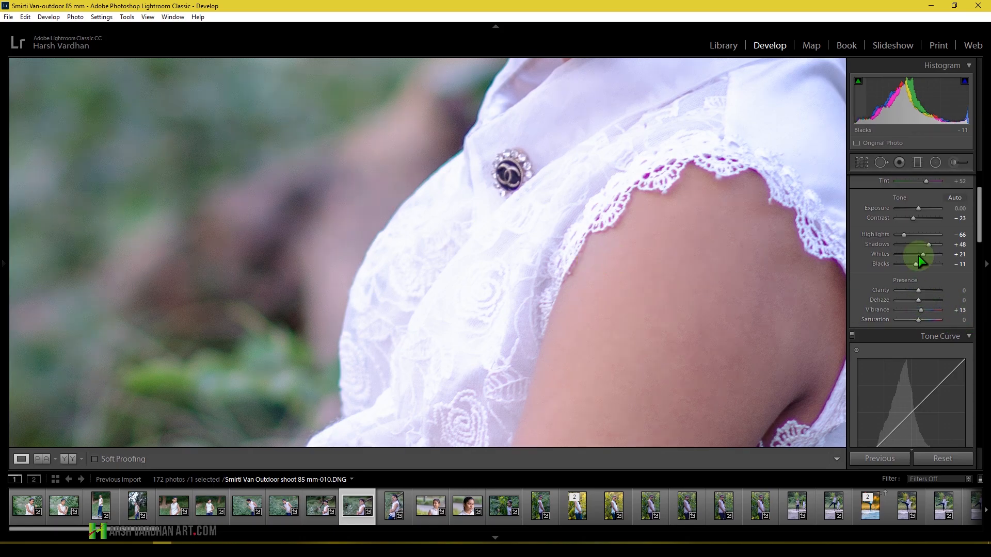
{"action": "left_click_drag", "start_coordinate": [923, 254], "coordinate": [910, 253]}
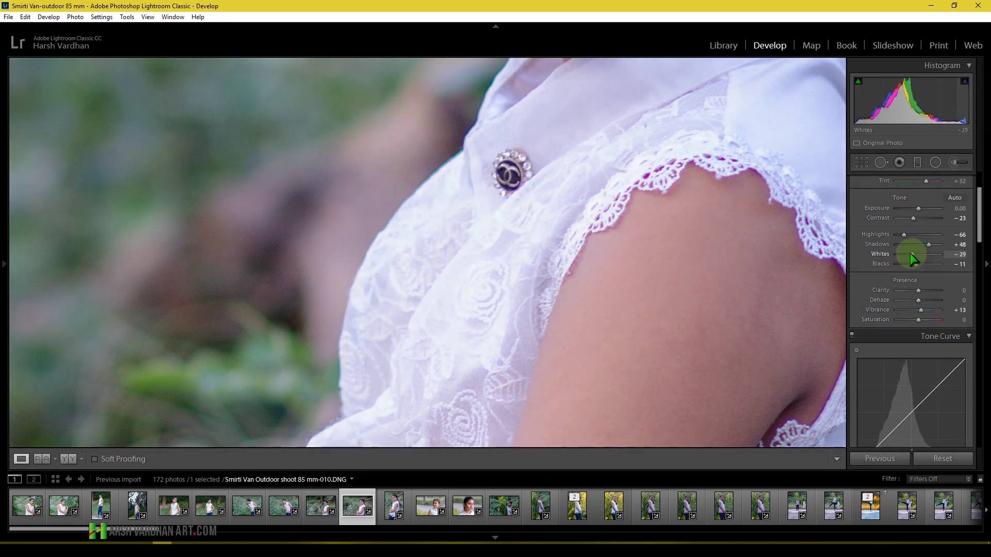
{"action": "left_click", "coordinate": [621, 277]}
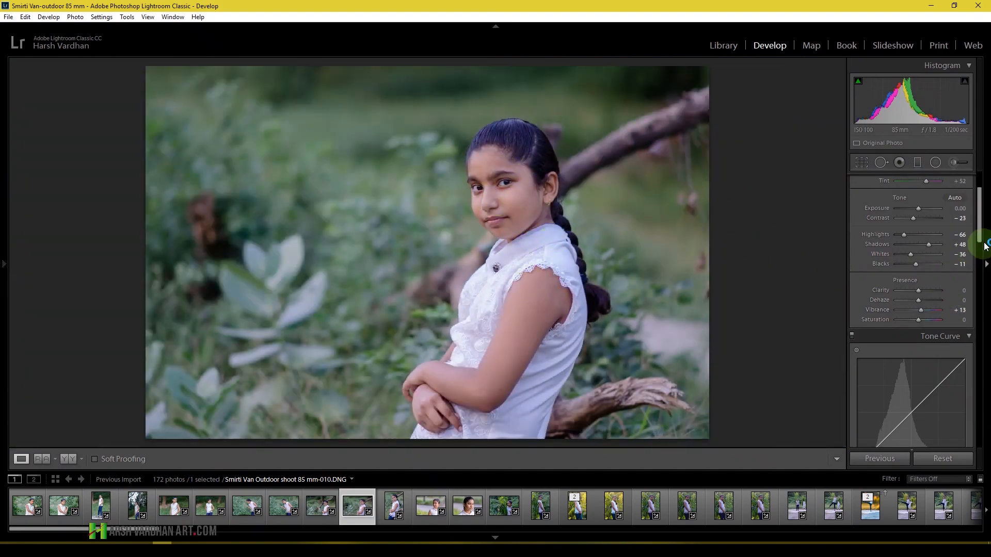
Set Blacks to −31 using the clipping preview, and check the dark hair up close
{"action": "left_click_drag", "start_coordinate": [981, 235], "coordinate": [981, 239]}
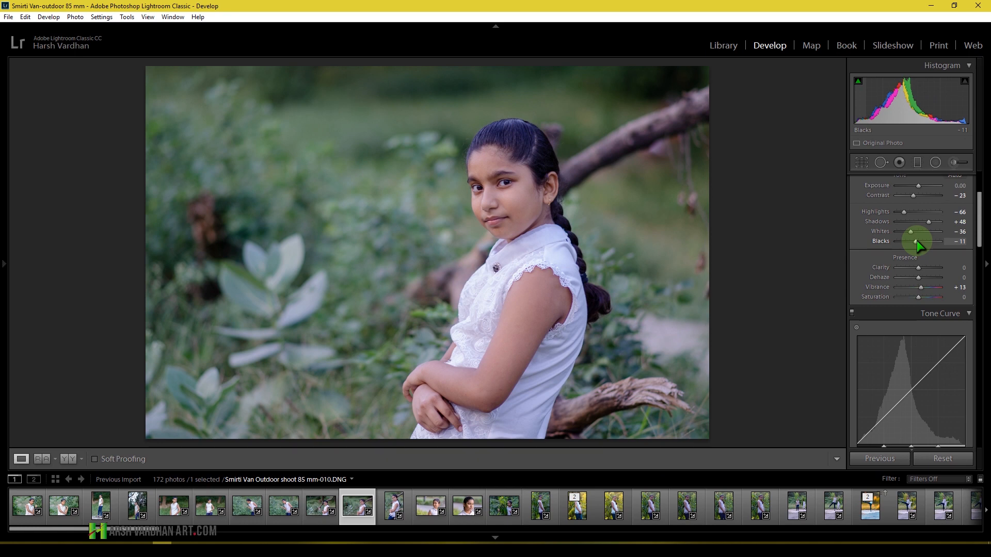
{"action": "left_click_drag", "start_coordinate": [916, 241], "coordinate": [916, 246], "text": "alt"}
{"action": "left_click_drag", "start_coordinate": [915, 240], "coordinate": [887, 241]}
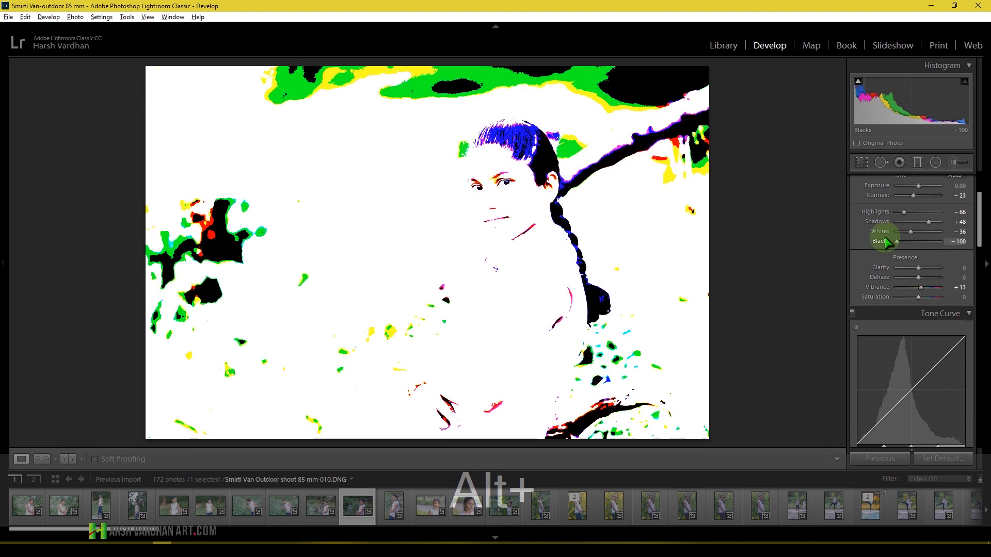
{"action": "left_click_drag", "start_coordinate": [889, 243], "coordinate": [913, 235]}
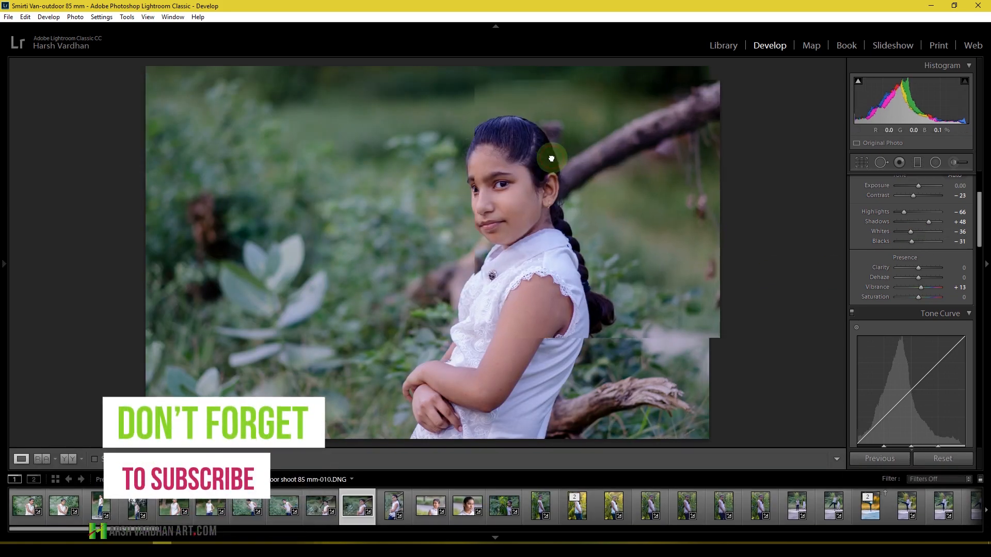
{"action": "left_click", "coordinate": [550, 155]}
{"action": "left_click", "coordinate": [557, 202]}
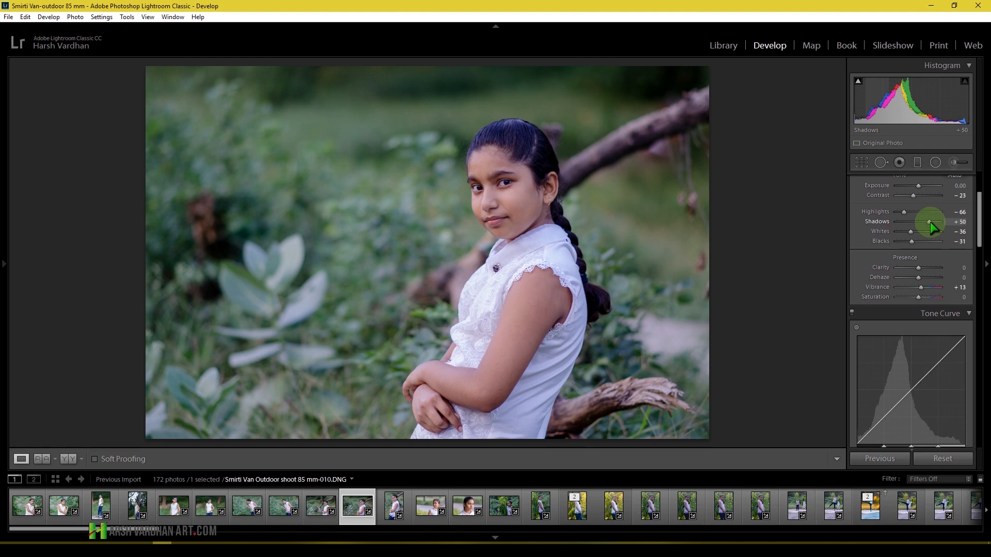
Set Shadows to +60 and Highlights to −67, and check the hair and face up close
{"action": "left_click_drag", "start_coordinate": [931, 222], "coordinate": [932, 222]}
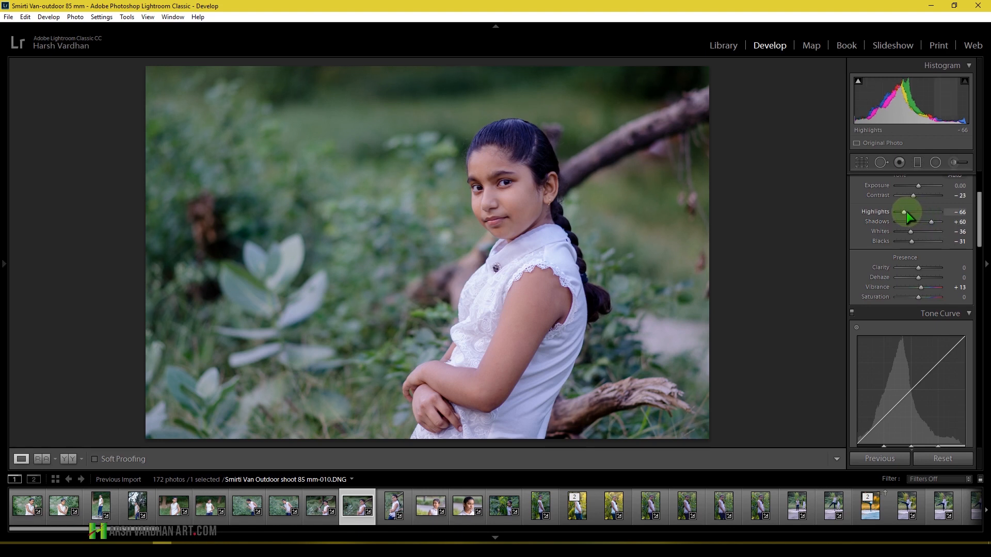
{"action": "left_click_drag", "start_coordinate": [906, 211], "coordinate": [904, 213]}
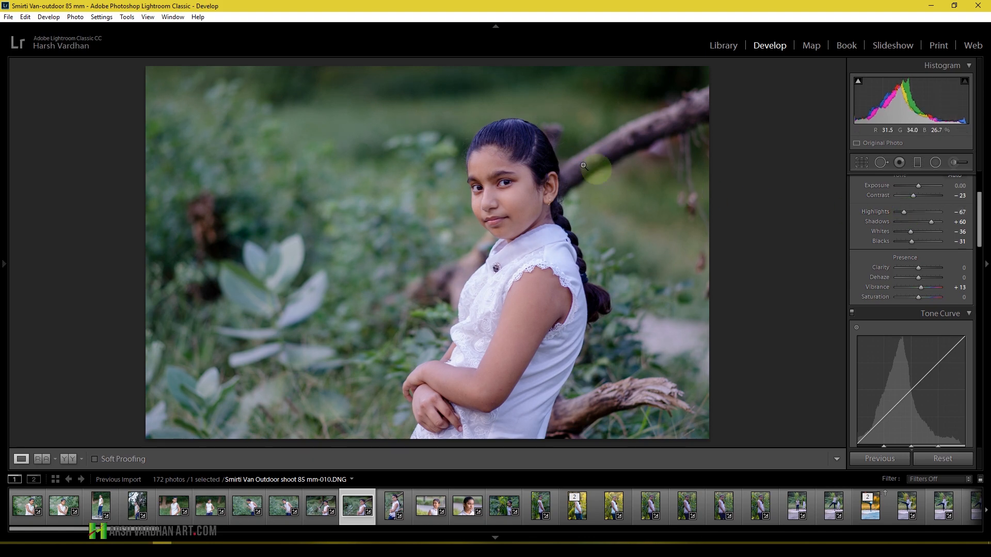
{"action": "left_click", "coordinate": [551, 159]}
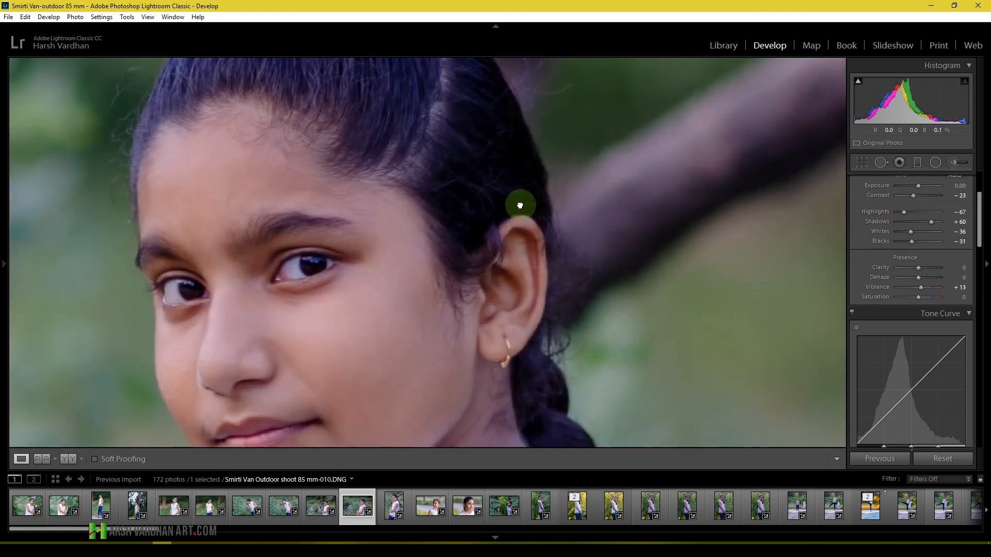
{"action": "left_click", "coordinate": [520, 206]}
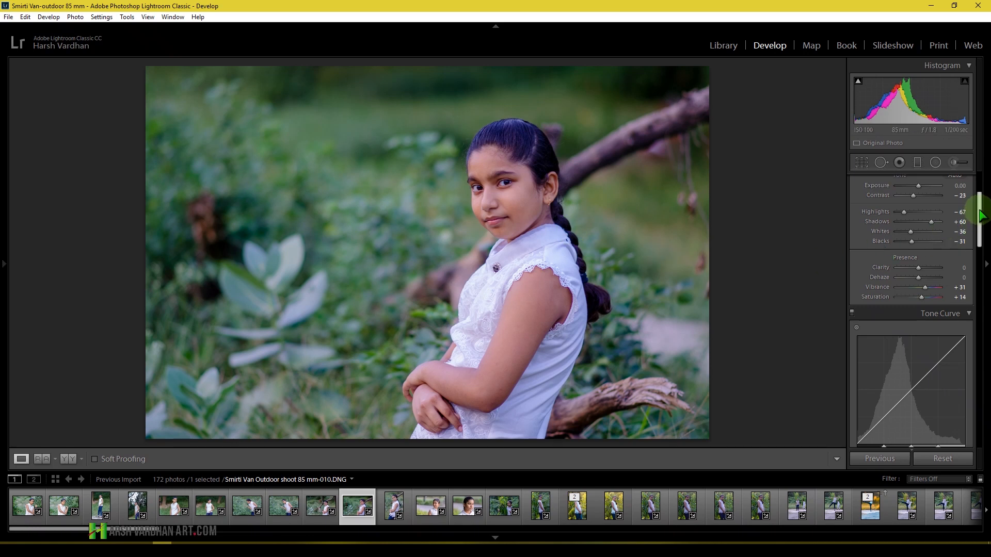
Inspect the white top's edges for colour fringing and enable Remove Chromatic Aberration in the lens profile corrections
{"action": "left_click_drag", "start_coordinate": [980, 215], "coordinate": [988, 351]}
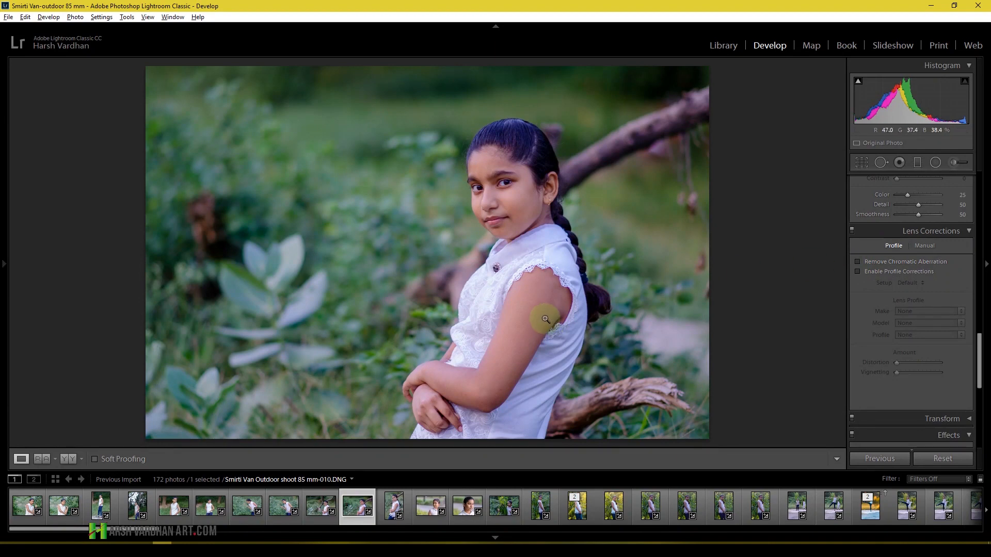
{"action": "left_click", "coordinate": [478, 271]}
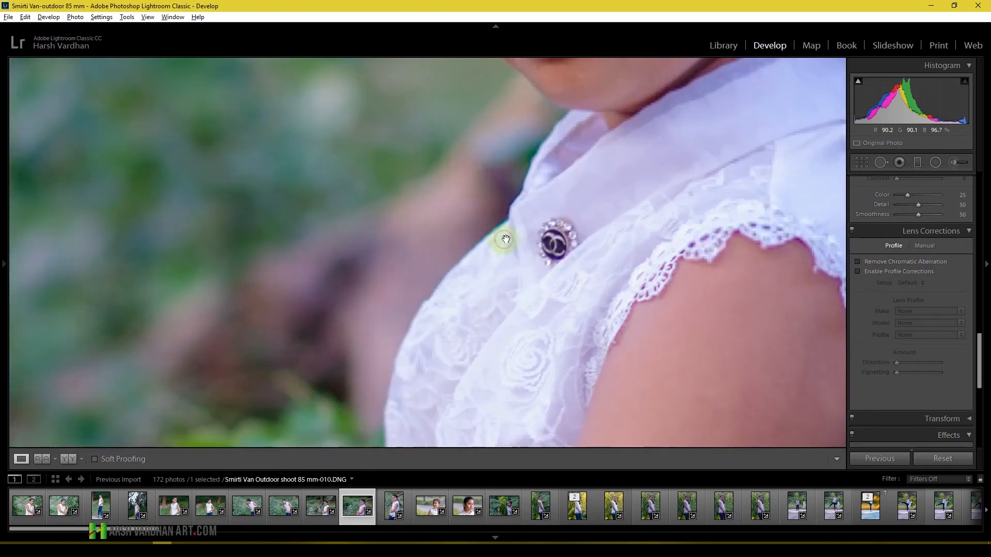
{"action": "left_click_drag", "start_coordinate": [504, 239], "coordinate": [528, 225]}
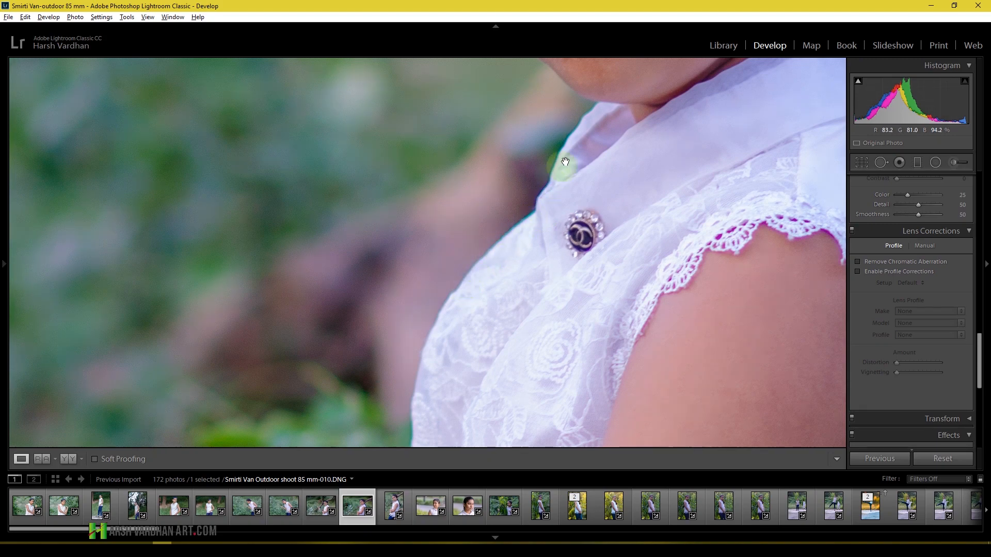
{"action": "left_click", "coordinate": [604, 116]}
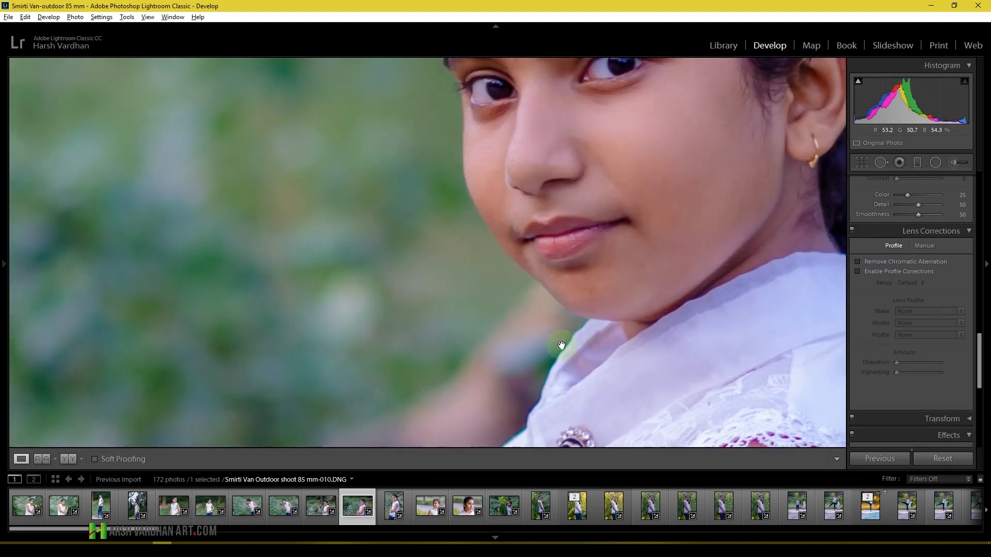
{"action": "left_click", "coordinate": [562, 336]}
{"action": "left_click_drag", "start_coordinate": [552, 315], "coordinate": [573, 246]}
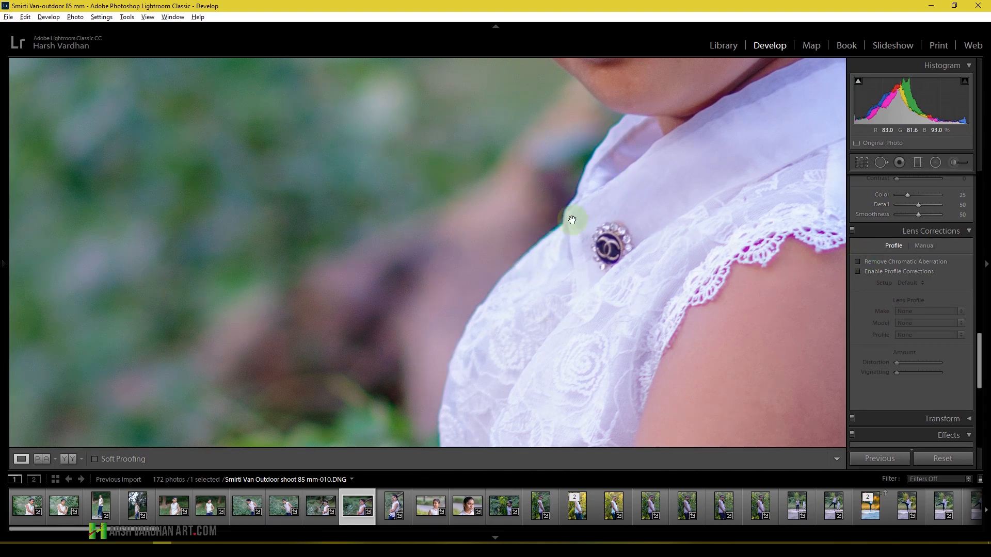
{"action": "left_click", "coordinate": [858, 262]}
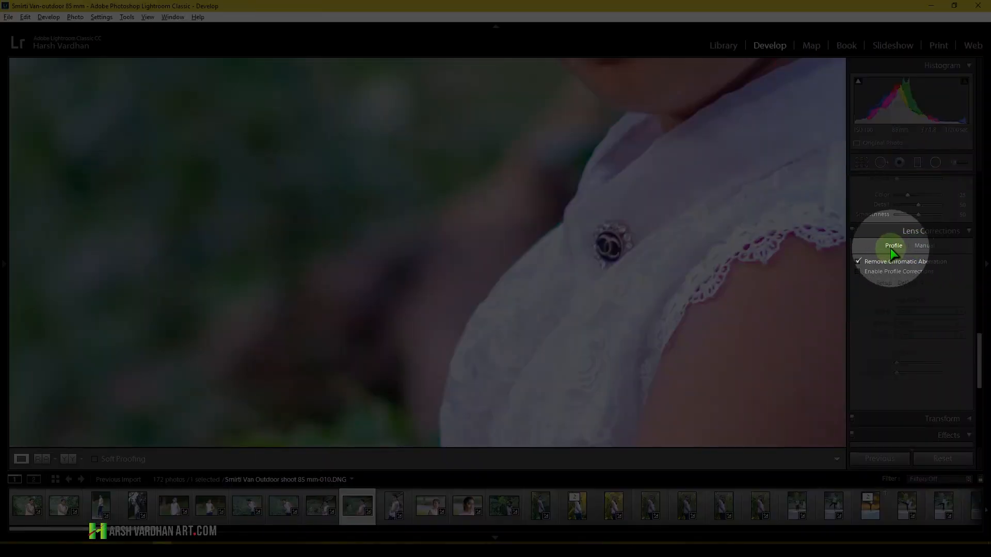
Sample the fringe colours along the edge of the white top beside the brooch with the manual Defringe eyedropper
{"action": "left_click", "coordinate": [925, 246]}
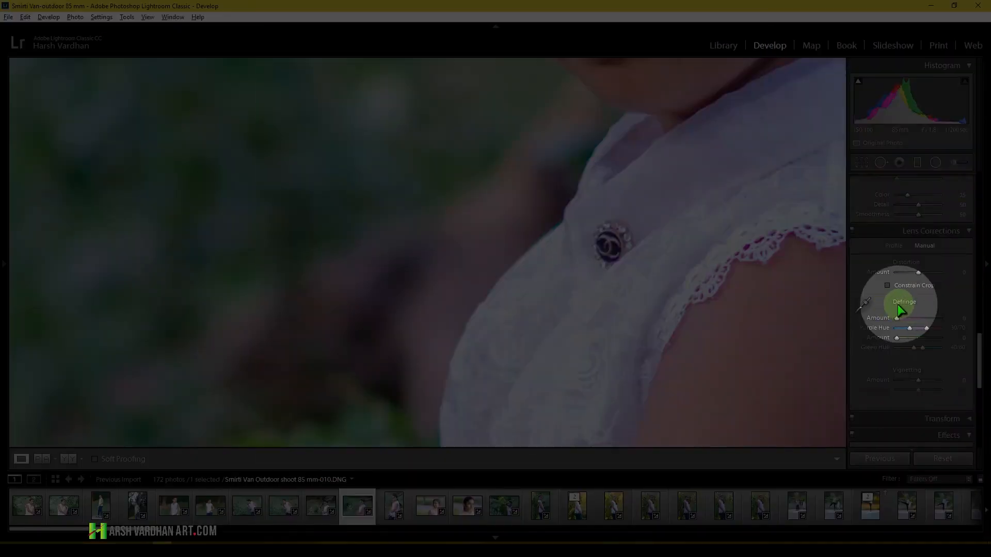
{"action": "left_click", "coordinate": [860, 310]}
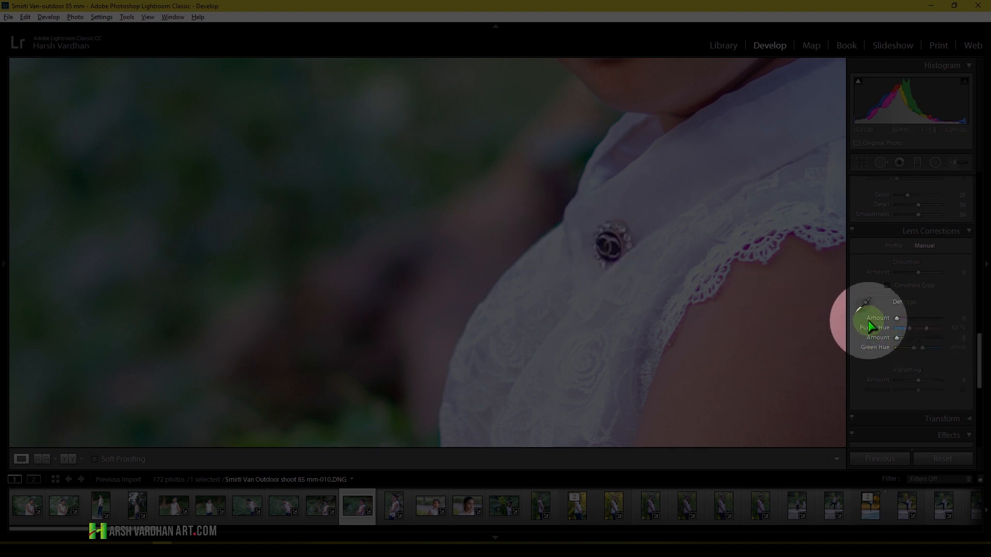
{"action": "left_click", "coordinate": [861, 309]}
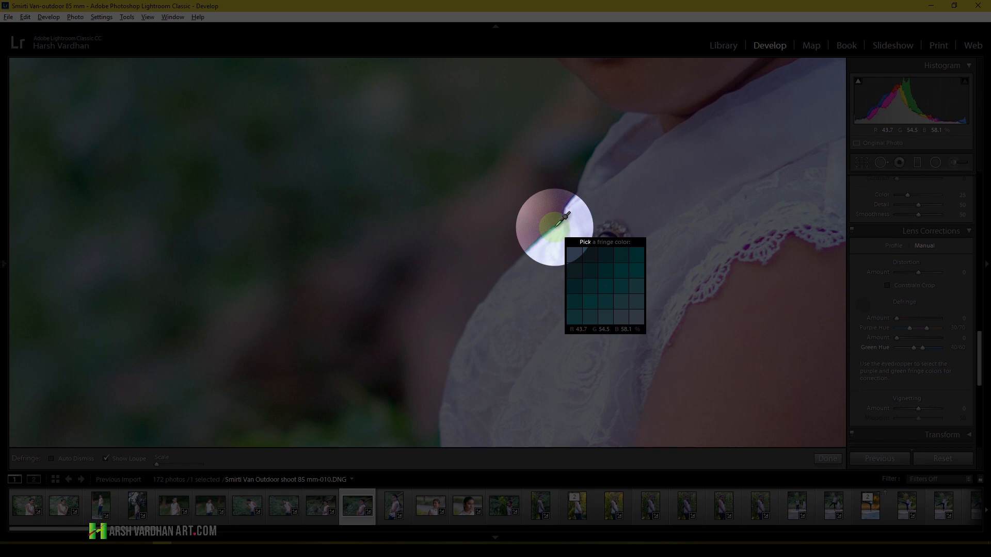
{"action": "left_click", "coordinate": [555, 227]}
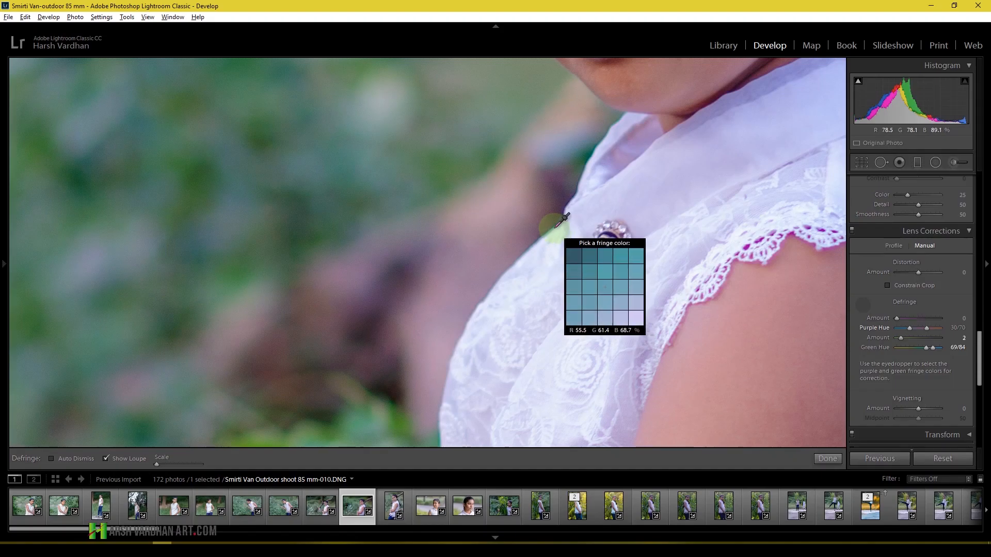
{"action": "left_click", "coordinate": [556, 227]}
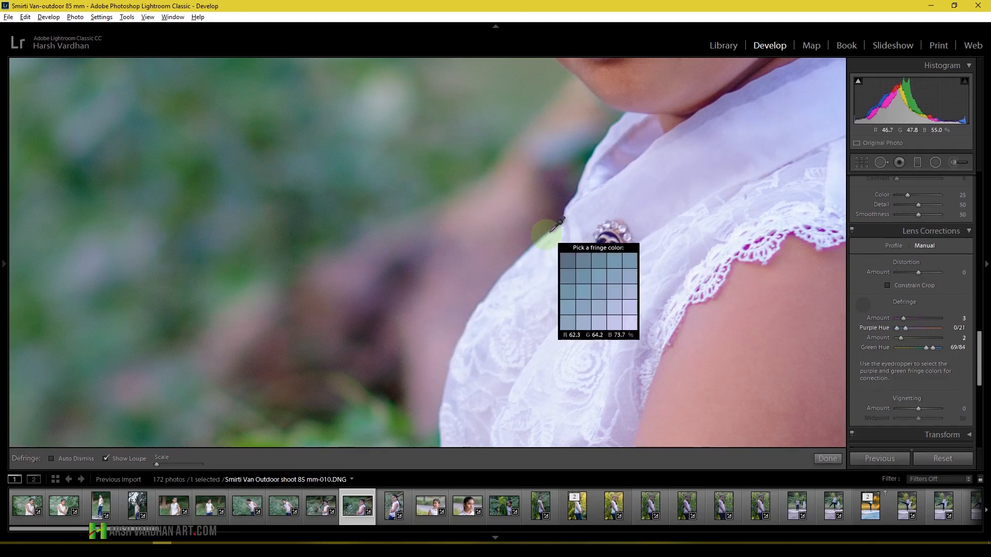
{"action": "left_click", "coordinate": [557, 227]}
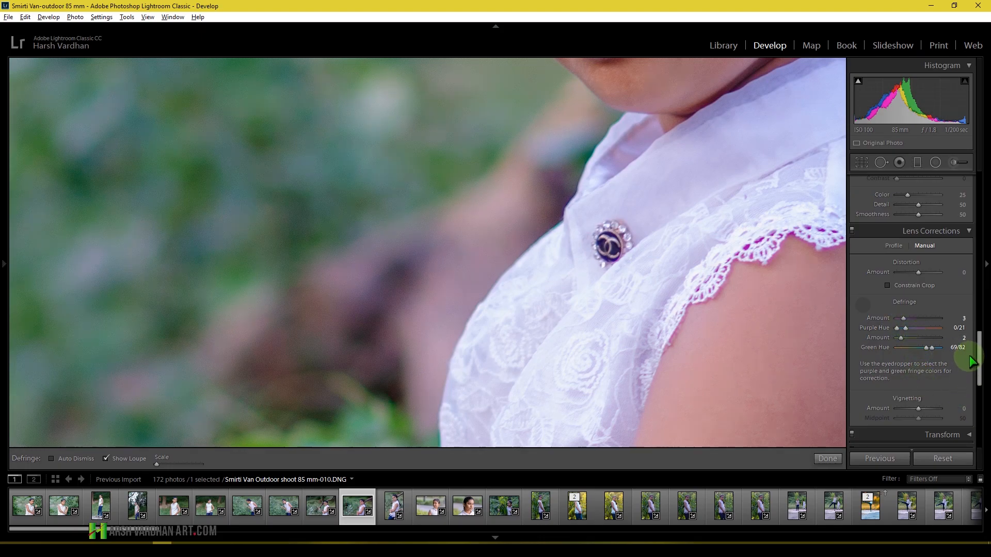
Set the purple Defringe Amount to 13, the Purple Hue range to 0/12 and the Green Hue range to 39/100
{"action": "left_click_drag", "start_coordinate": [906, 327], "coordinate": [908, 329]}
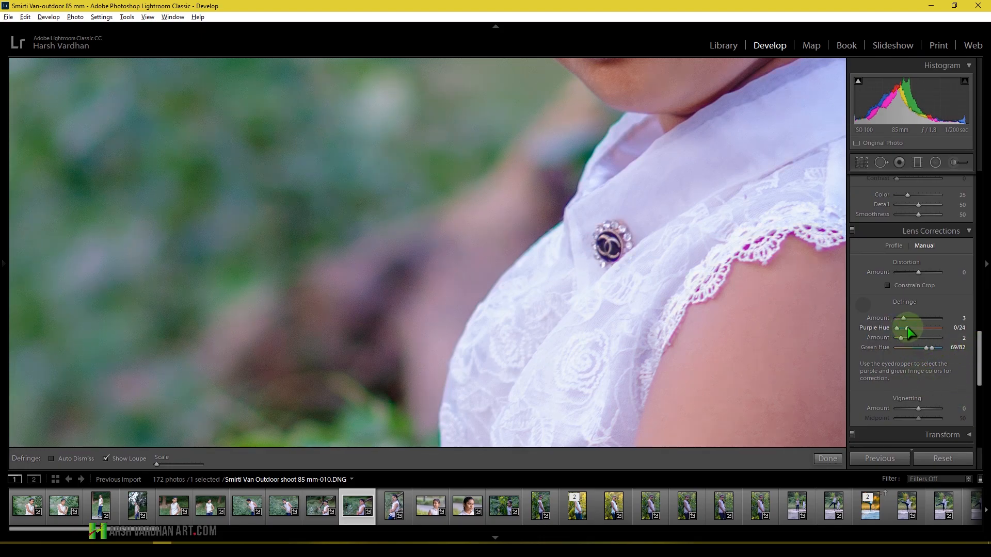
{"action": "mouse_move", "coordinate": [910, 329]}
{"action": "left_mouse_down"}
{"action": "mouse_move", "coordinate": [934, 330]}
{"action": "mouse_move", "coordinate": [922, 330]}
{"action": "left_mouse_up"}
{"action": "left_click_drag", "start_coordinate": [907, 329], "coordinate": [906, 318]}
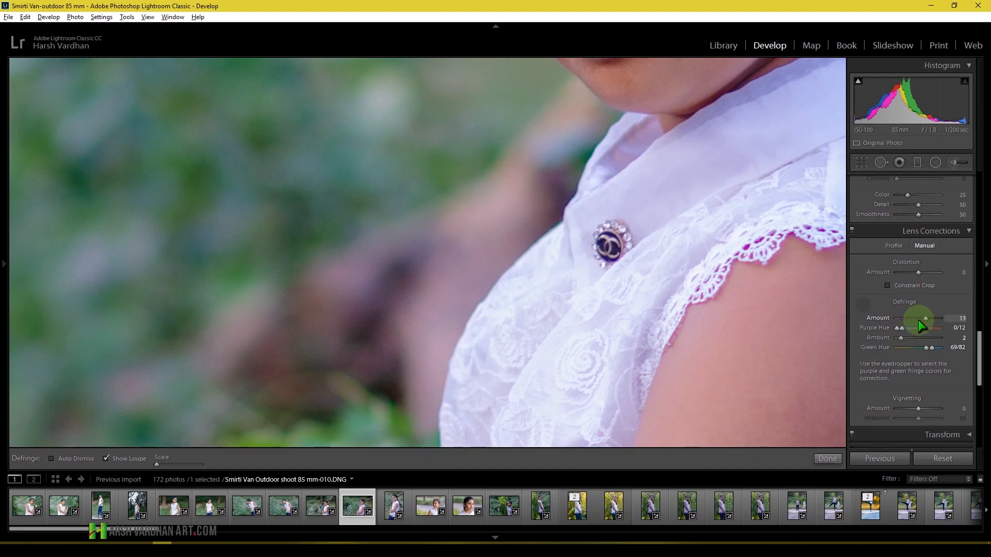
{"action": "mouse_move", "coordinate": [919, 321]}
{"action": "left_mouse_down"}
{"action": "mouse_move", "coordinate": [904, 325]}
{"action": "mouse_move", "coordinate": [915, 318]}
{"action": "left_mouse_up"}
{"action": "left_click_drag", "start_coordinate": [931, 324], "coordinate": [926, 324]}
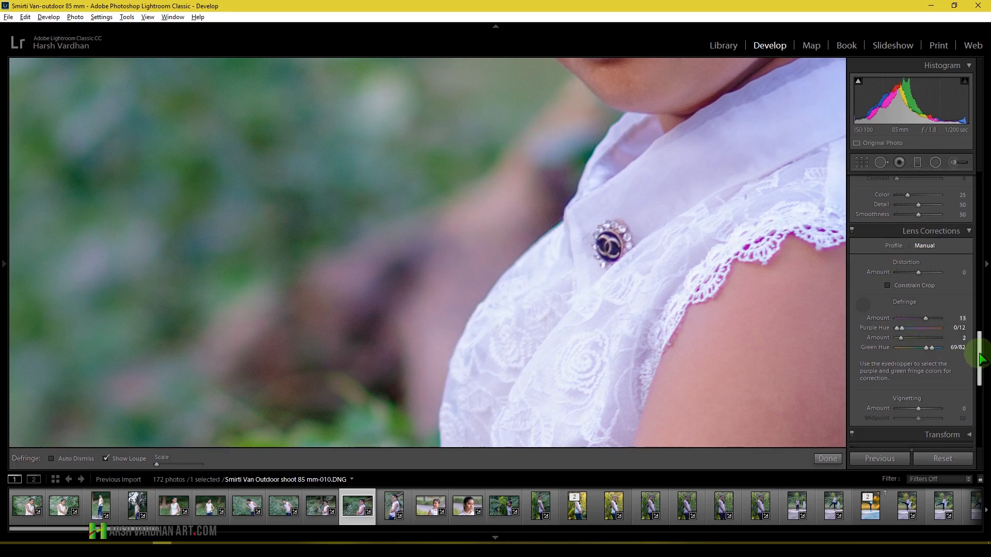
{"action": "left_click_drag", "start_coordinate": [980, 348], "coordinate": [984, 375]}
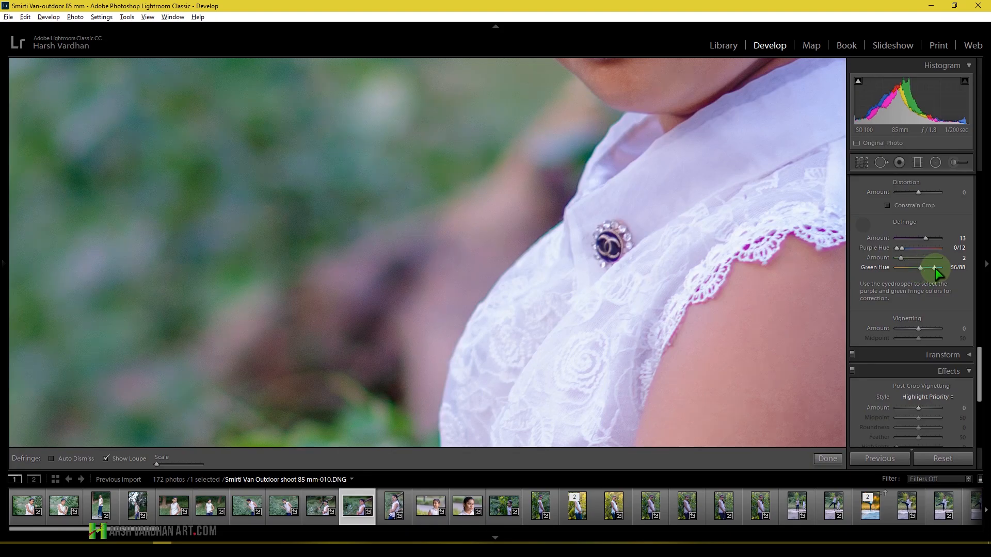
{"action": "left_click_drag", "start_coordinate": [935, 268], "coordinate": [927, 268]}
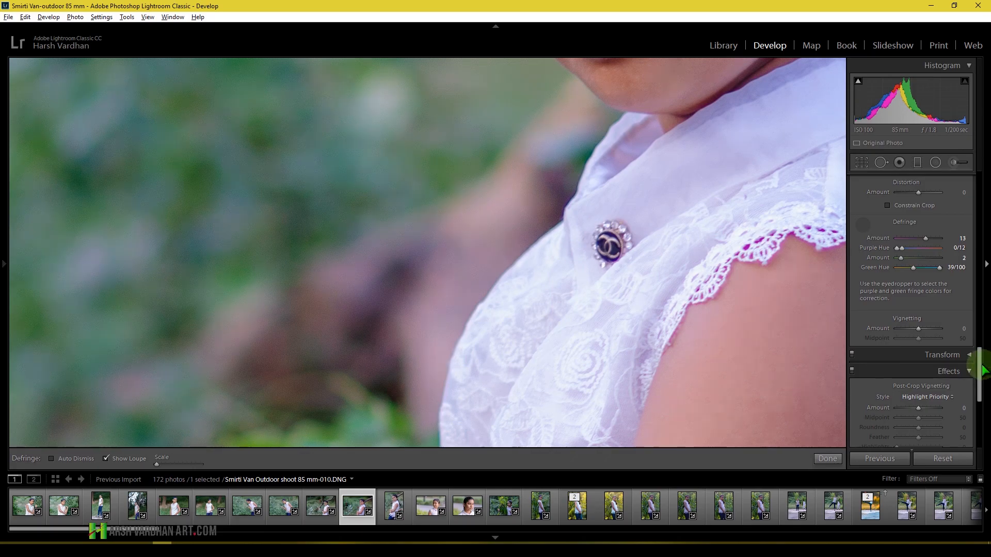
Compare the white top's edges with lens corrections turned off and on, and return to a wider view
{"action": "scroll", "coordinate": [980, 354], "scroll_direction": "up", "scroll_amount": 3}
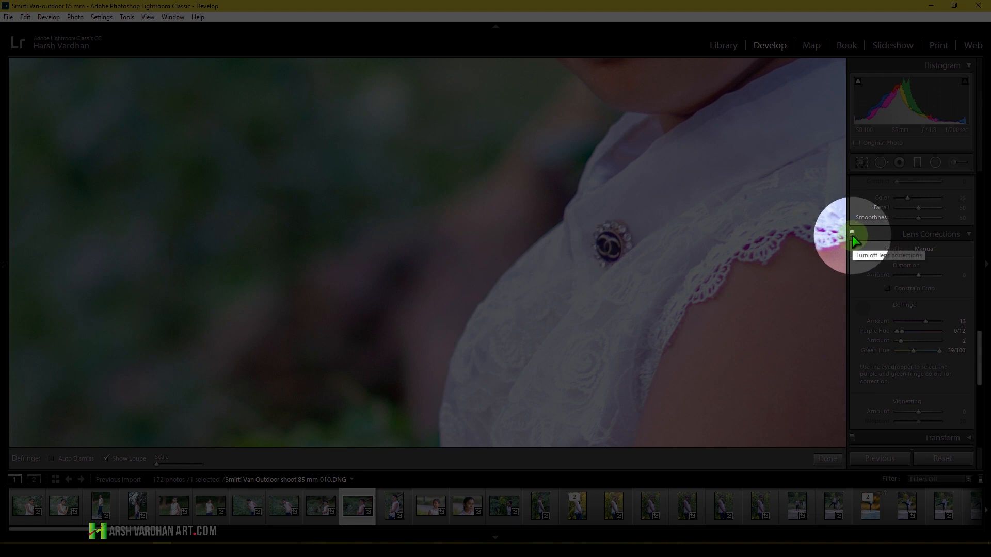
{"action": "left_click", "coordinate": [852, 236]}
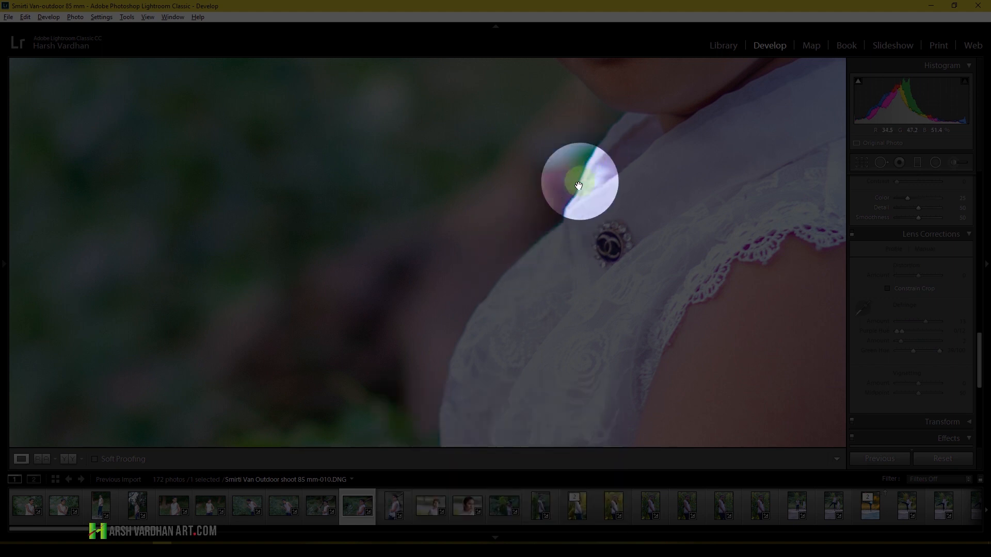
{"action": "left_click", "coordinate": [852, 236]}
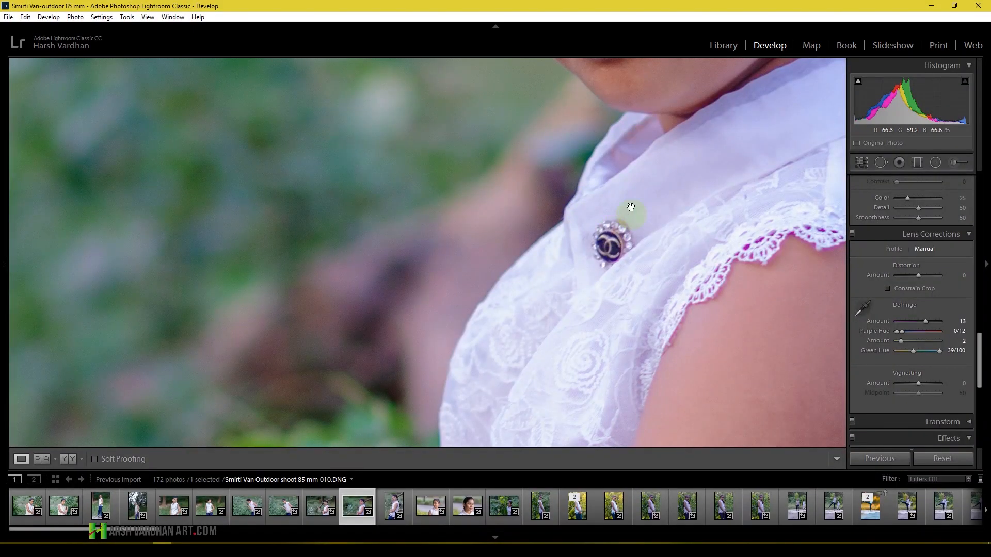
{"action": "left_click", "coordinate": [597, 223]}
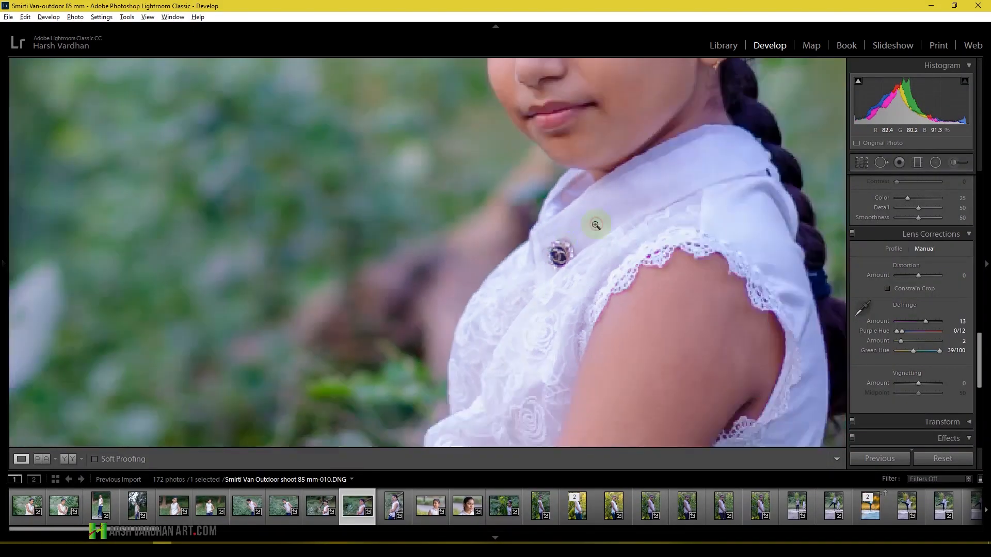
Enable Profile Corrections for the Nikon lens and compare the photo with the profile off and on
{"action": "left_click", "coordinate": [897, 251]}
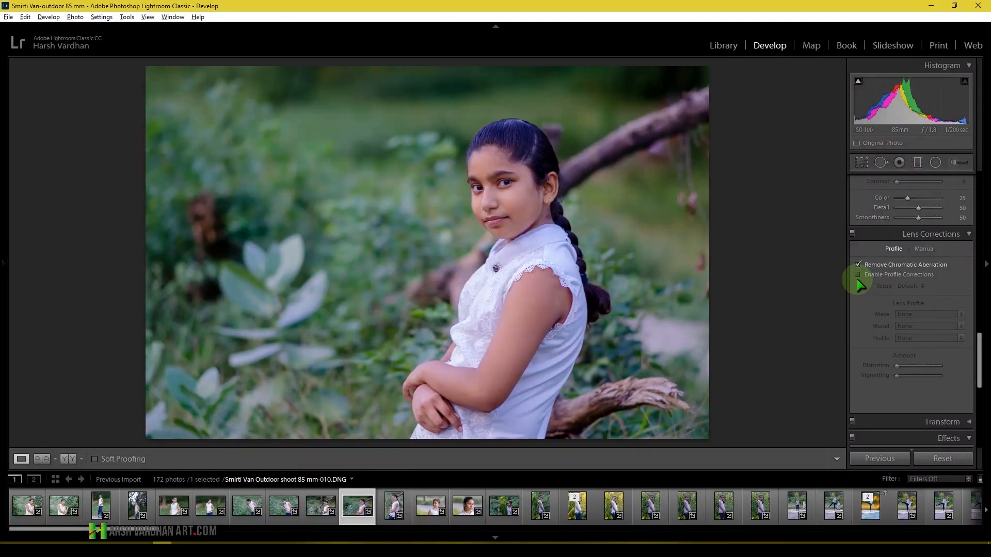
{"action": "left_click", "coordinate": [857, 275]}
{"action": "left_click", "coordinate": [859, 274]}
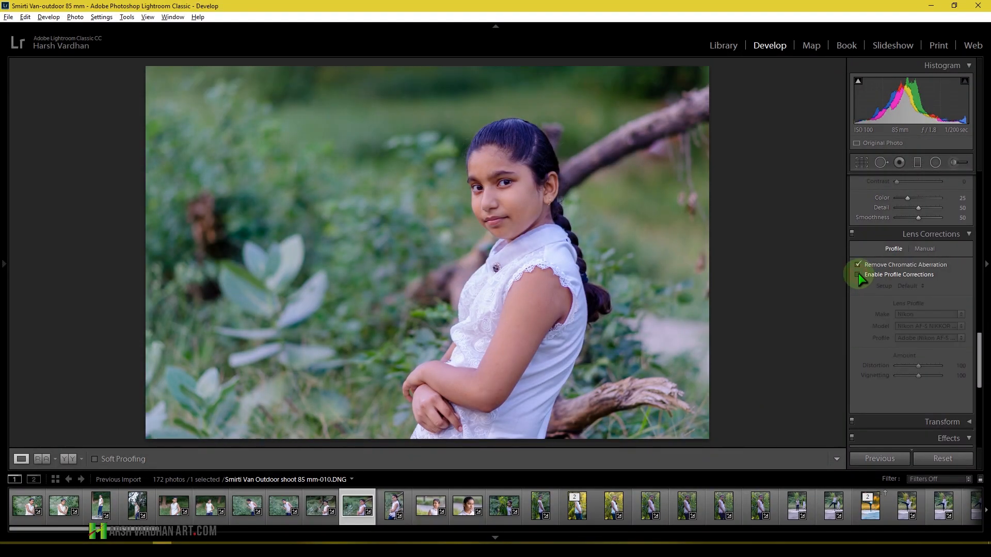
{"action": "left_click", "coordinate": [859, 273]}
{"action": "left_click", "coordinate": [859, 273]}
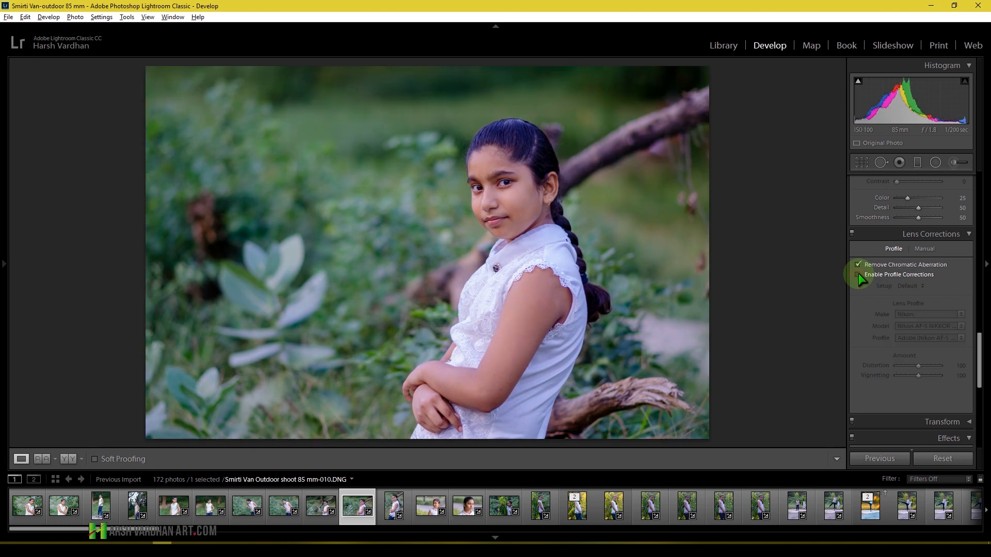
{"action": "left_click", "coordinate": [859, 273]}
{"action": "left_click", "coordinate": [859, 273]}
{"action": "left_click", "coordinate": [859, 274]}
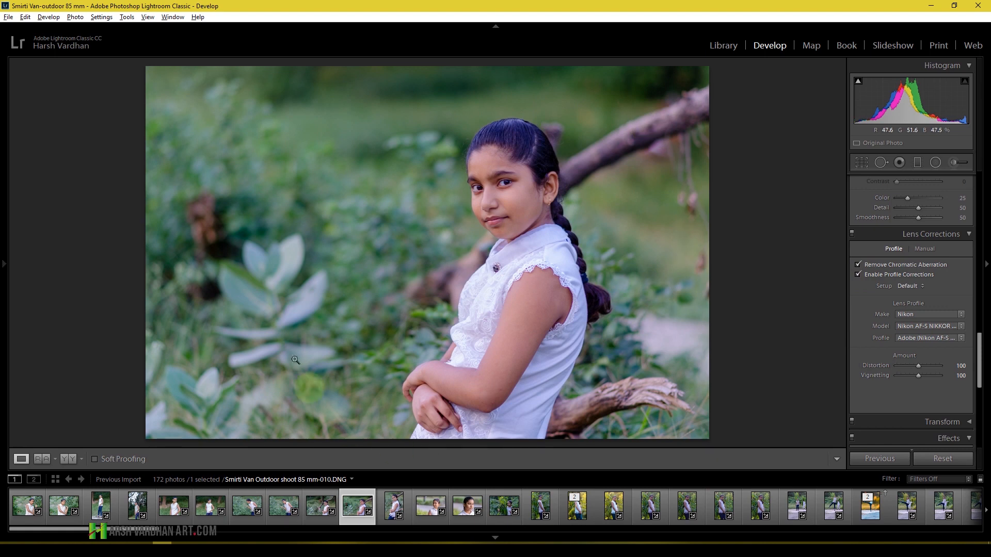
{"action": "left_click", "coordinate": [855, 275]}
{"action": "left_click", "coordinate": [858, 275]}
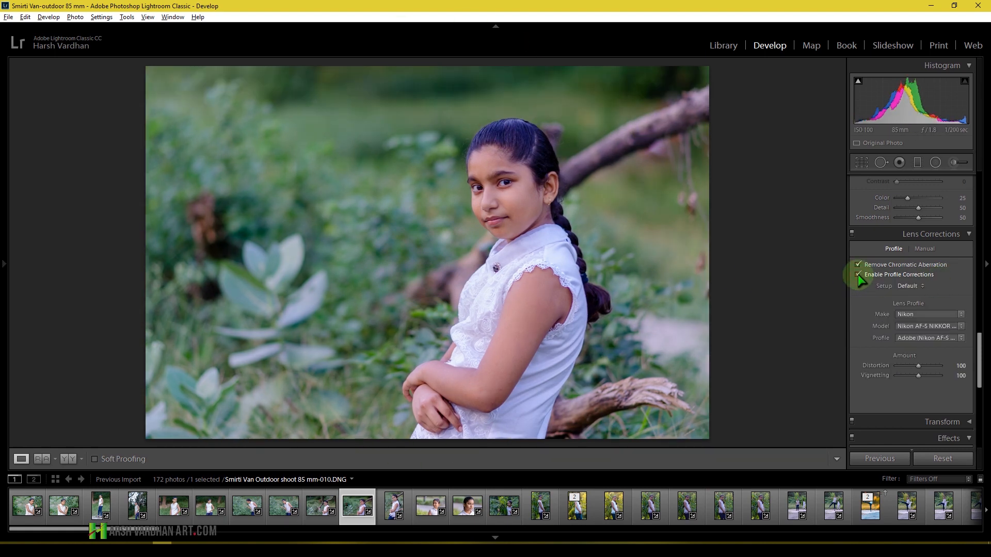
{"action": "left_click", "coordinate": [858, 274]}
{"action": "left_click", "coordinate": [858, 274]}
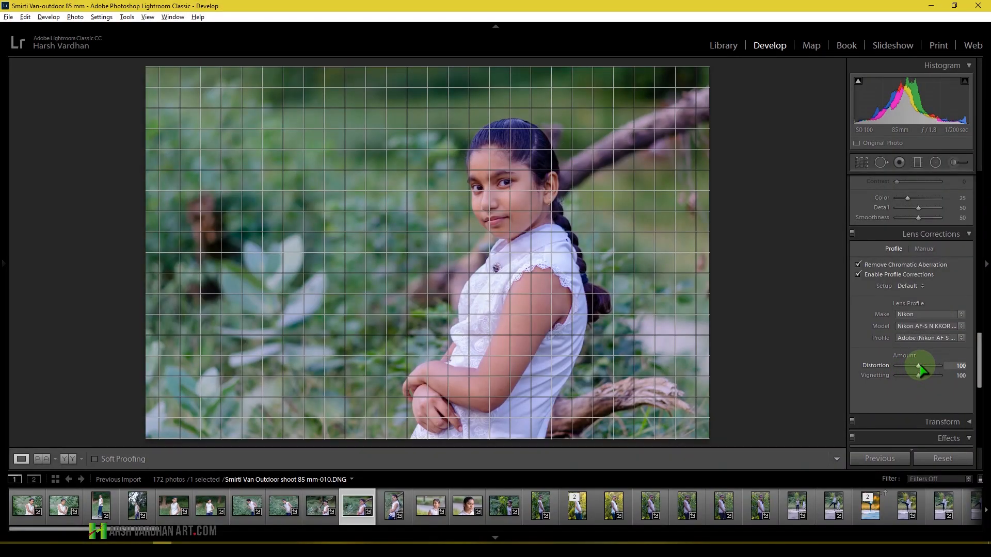
Try other Distortion and Vignetting amounts in the lens profile and reset both to 100
{"action": "mouse_move", "coordinate": [919, 366]}
{"action": "left_mouse_down"}
{"action": "mouse_move", "coordinate": [934, 366]}
{"action": "mouse_move", "coordinate": [881, 367]}
{"action": "mouse_move", "coordinate": [937, 370]}
{"action": "left_mouse_up"}
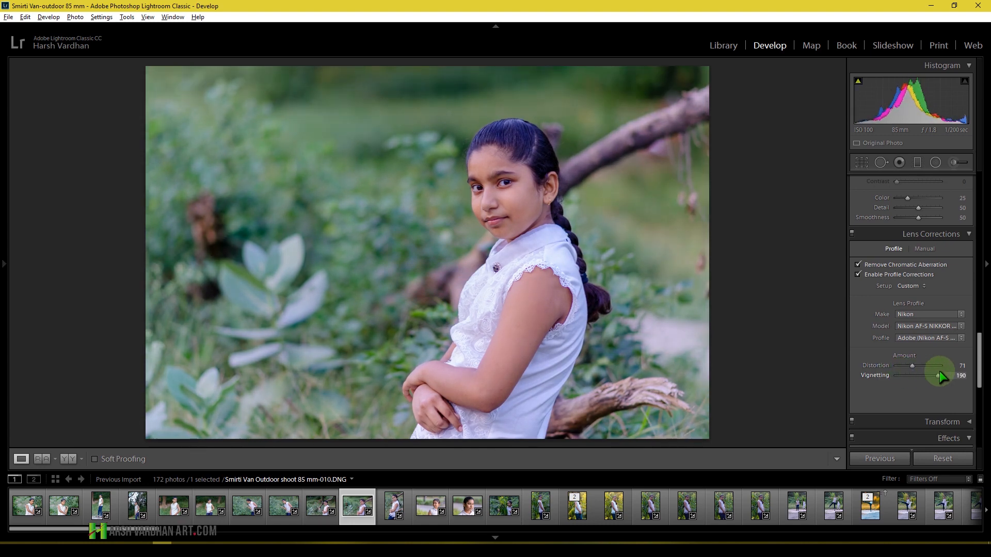
{"action": "double_click", "coordinate": [938, 375]}
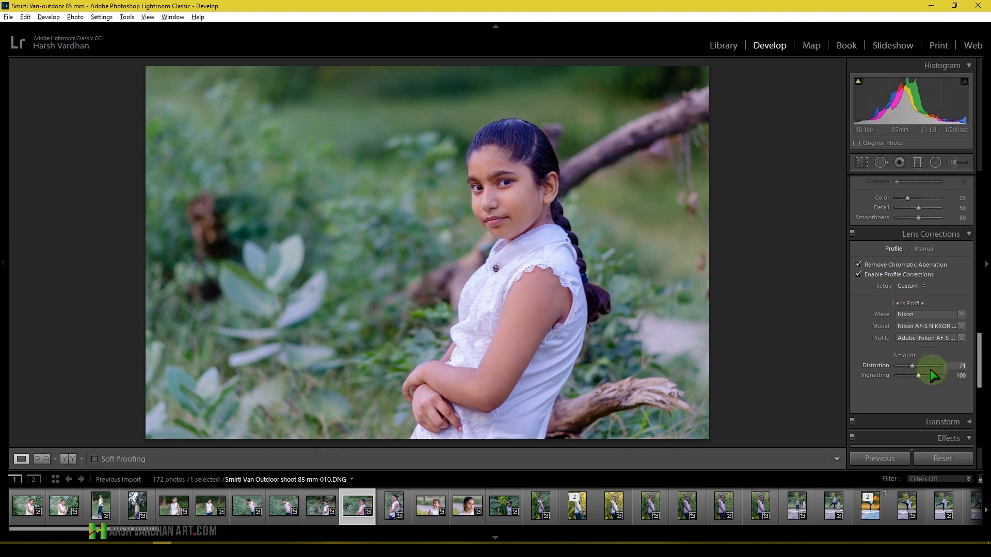
{"action": "left_click", "coordinate": [913, 366]}
{"action": "mouse_move", "coordinate": [929, 363]}
{"action": "left_mouse_down"}
{"action": "mouse_move", "coordinate": [920, 365]}
{"action": "mouse_move", "coordinate": [967, 361]}
{"action": "mouse_move", "coordinate": [924, 367]}
{"action": "left_mouse_up"}
Set sharpening Masking to 79 using the edge mask preview and Amount to 68, checking the girl's face up close
{"action": "left_click", "coordinate": [509, 180]}
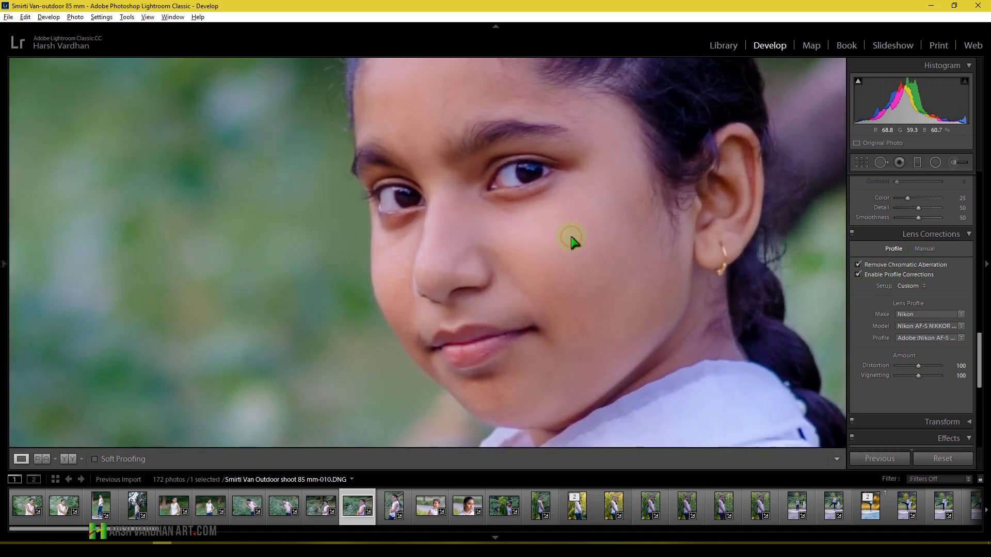
{"action": "left_click", "coordinate": [571, 239]}
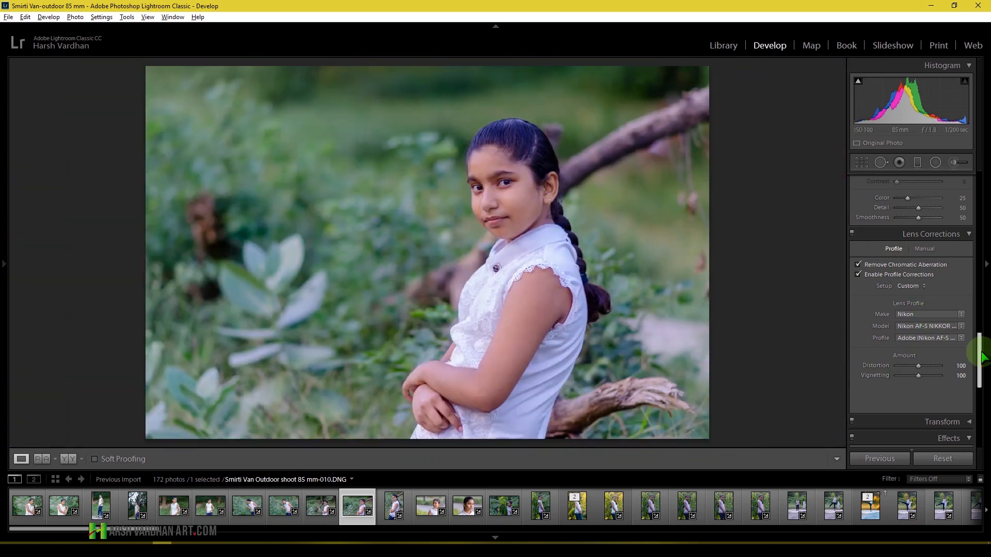
{"action": "left_click_drag", "start_coordinate": [983, 356], "coordinate": [984, 305]}
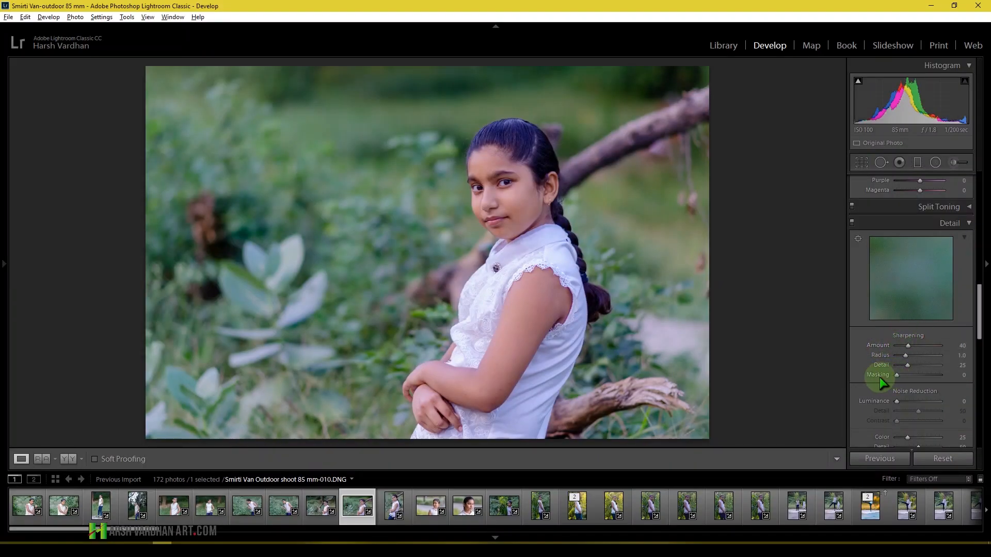
{"action": "key", "text": "ctrl+2"}
{"action": "key", "text": "Escape"}
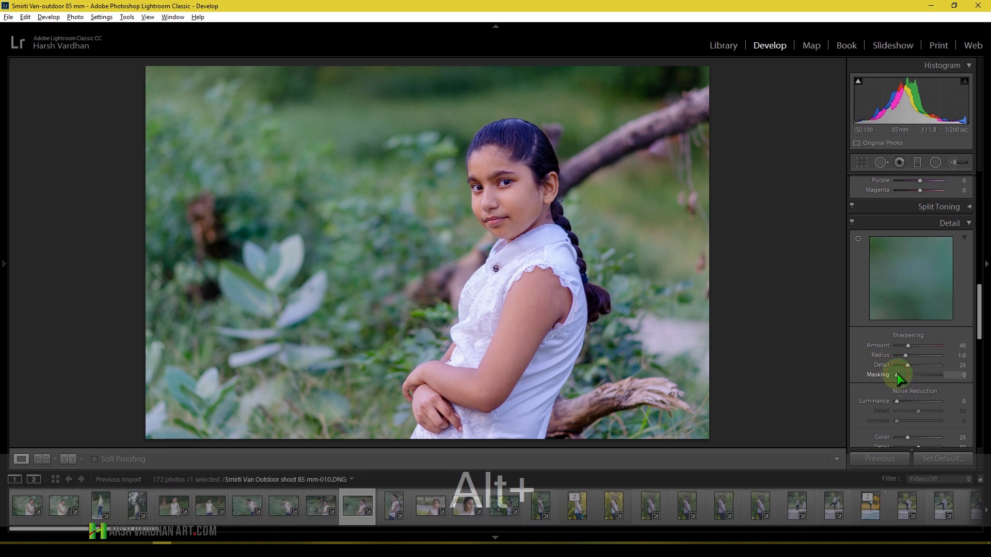
{"action": "left_click_drag", "start_coordinate": [897, 375], "coordinate": [937, 373]}
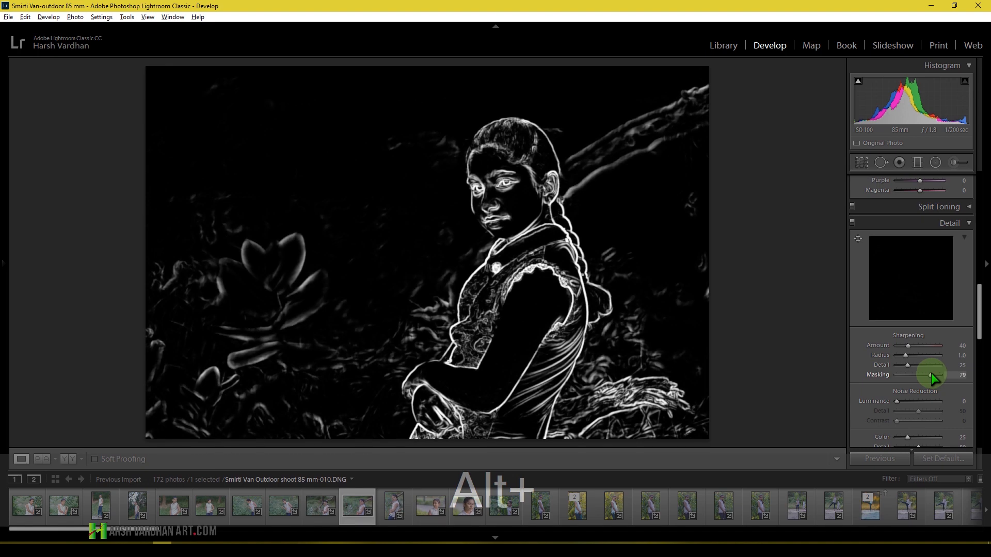
{"action": "left_click_drag", "start_coordinate": [931, 373], "coordinate": [931, 374]}
{"action": "left_click", "coordinate": [515, 187]}
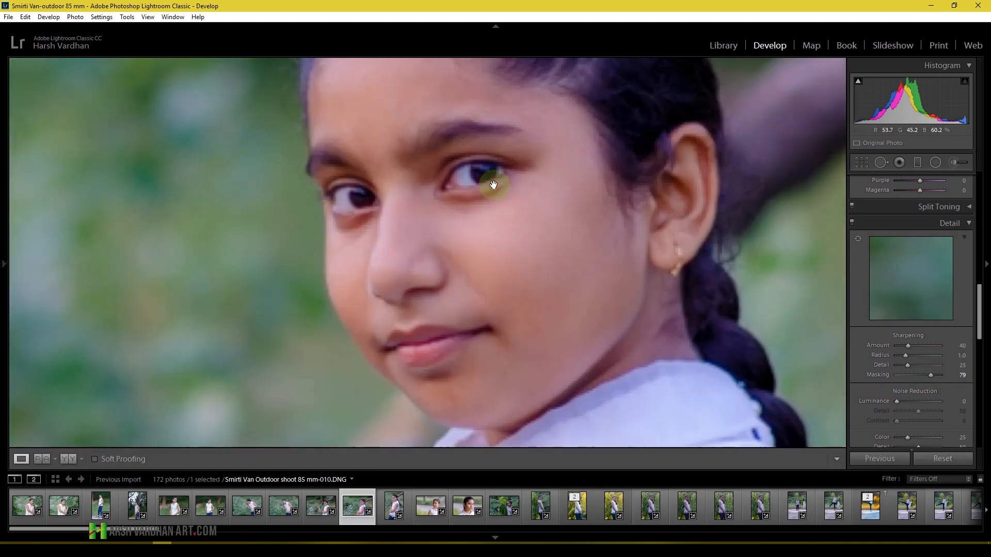
{"action": "left_click_drag", "start_coordinate": [528, 238], "coordinate": [636, 235]}
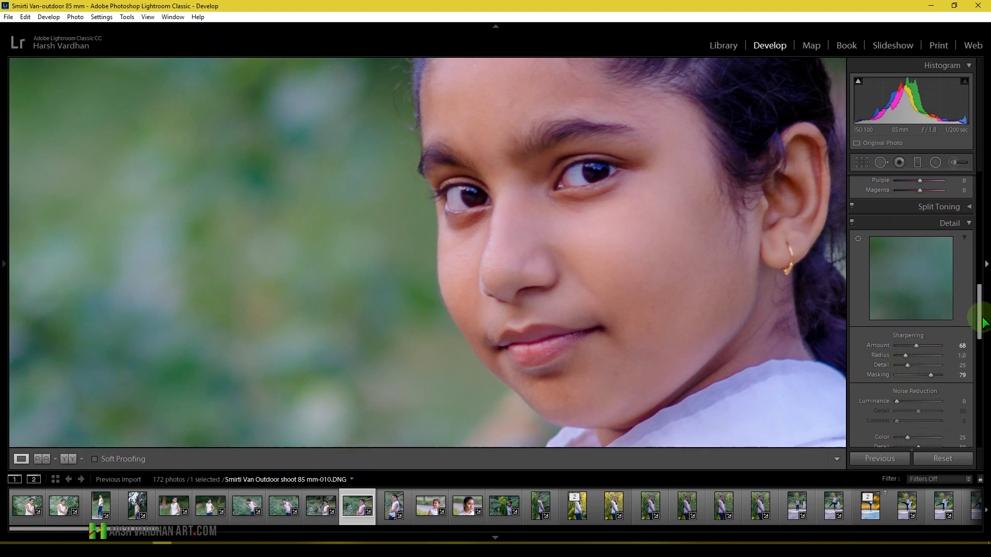
Set Luminance noise reduction to 29, check the skin up close and return to the whole photo
{"action": "scroll", "coordinate": [982, 322], "scroll_direction": "down", "scroll_amount": 3}
{"action": "left_click_drag", "start_coordinate": [981, 315], "coordinate": [982, 317]}
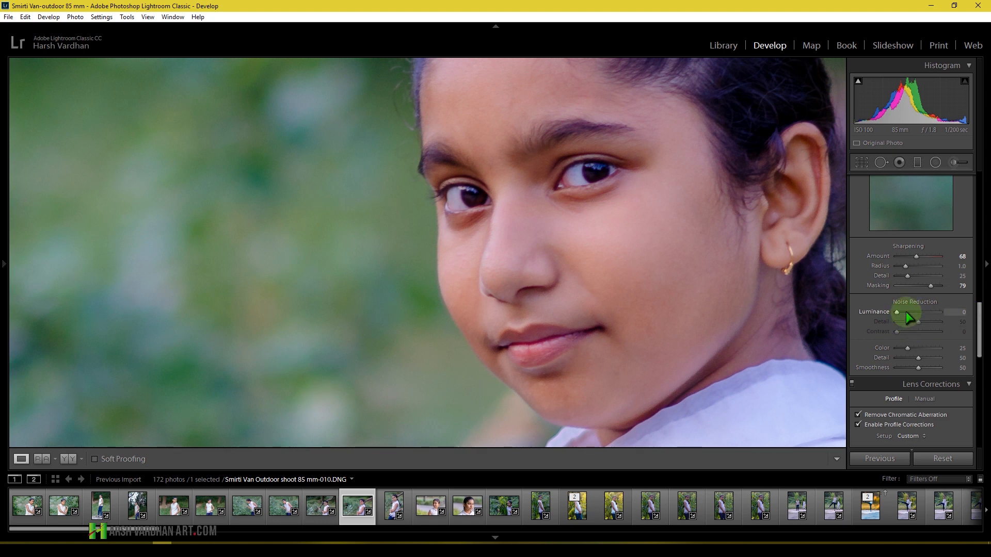
{"action": "left_click_drag", "start_coordinate": [906, 312], "coordinate": [909, 312]}
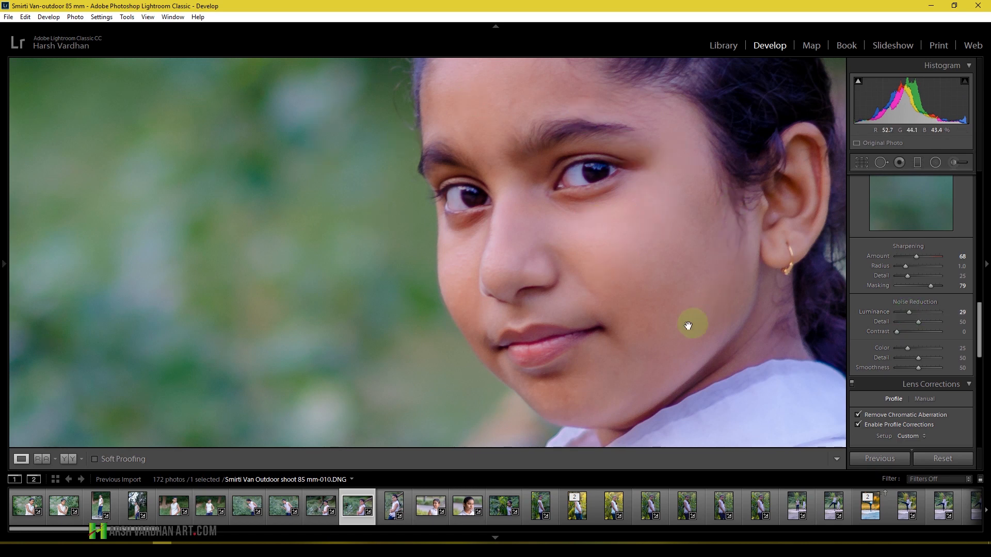
{"action": "left_click", "coordinate": [658, 290]}
{"action": "left_click", "coordinate": [604, 298]}
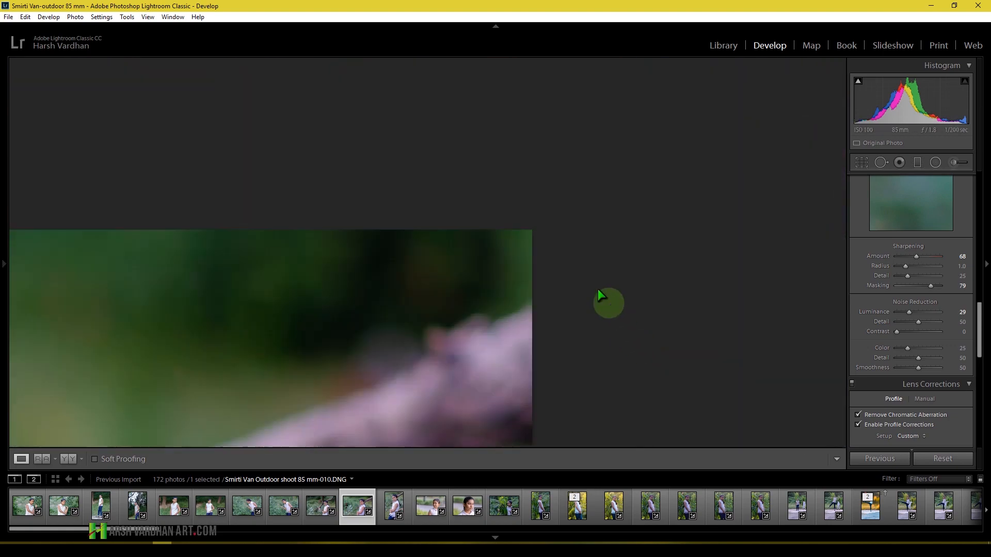
{"action": "left_click", "coordinate": [593, 289]}
{"action": "left_click", "coordinate": [490, 238]}
{"action": "left_click", "coordinate": [365, 328]}
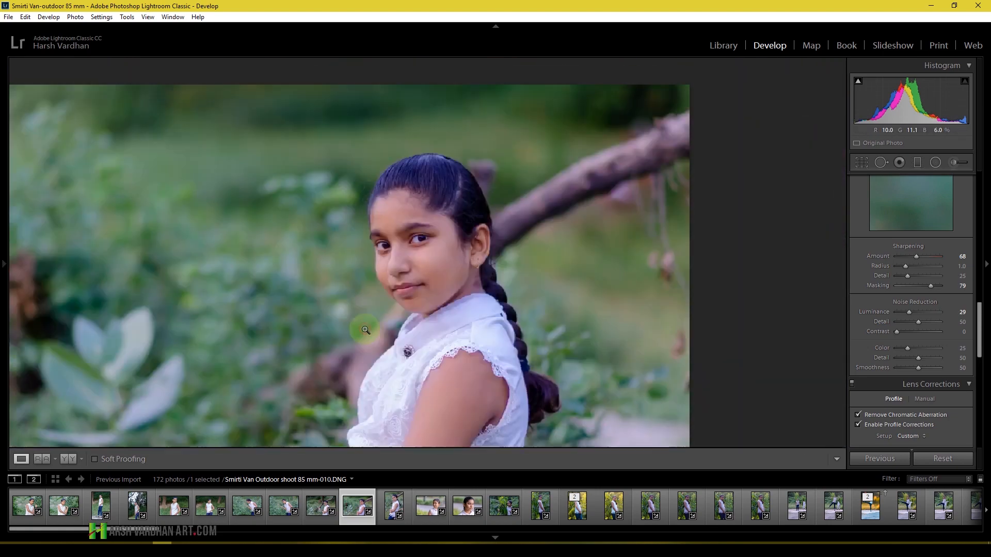
Set the Green hue to -49 and the Aqua hue to -51 in the HSL adjustments
{"action": "left_click_drag", "start_coordinate": [981, 367], "coordinate": [984, 281]}
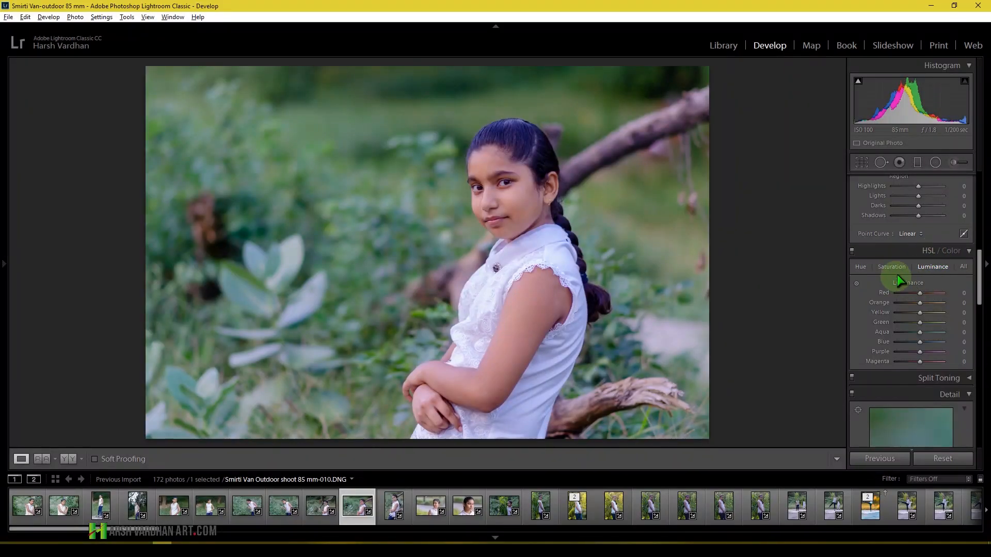
{"action": "left_click", "coordinate": [861, 267]}
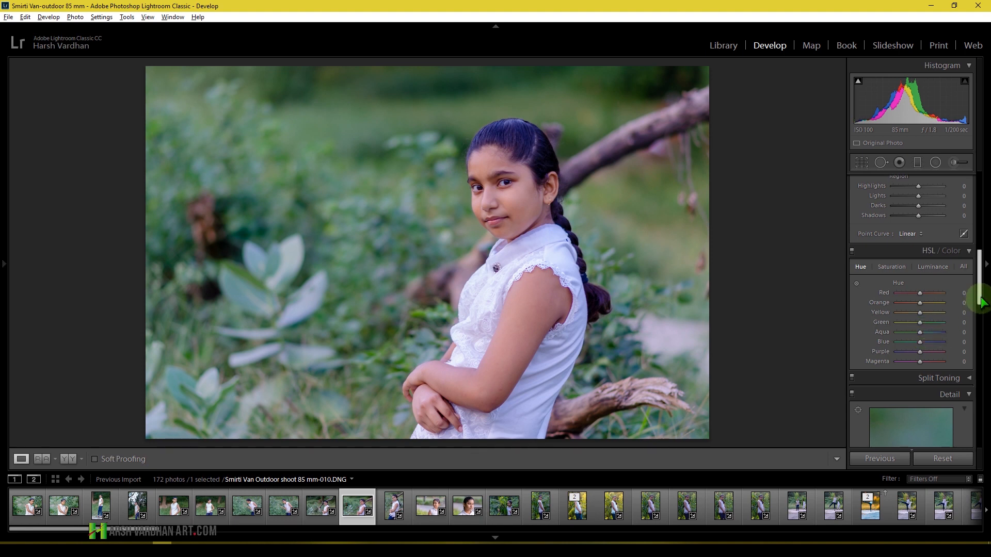
{"action": "scroll", "coordinate": [978, 281], "scroll_direction": "down", "scroll_amount": 1}
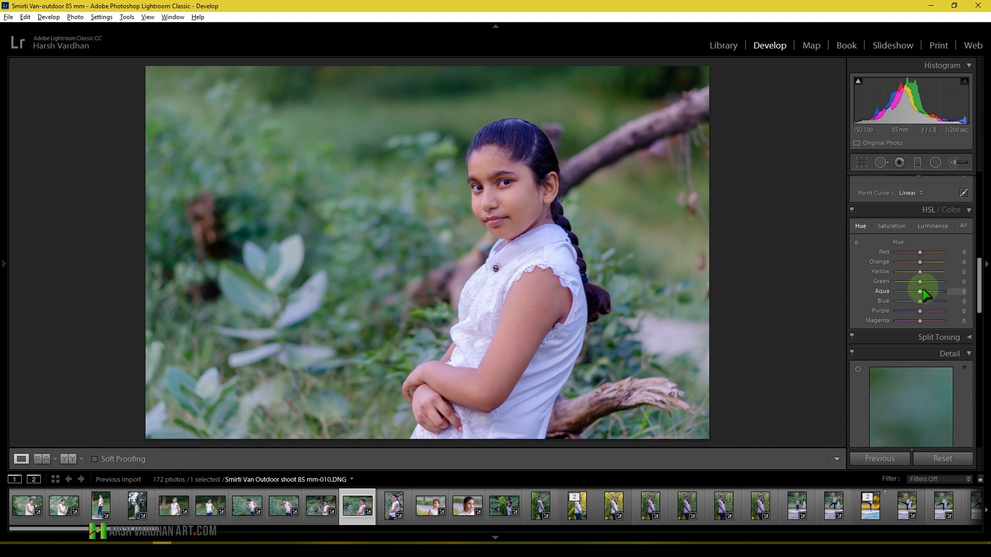
{"action": "left_click_drag", "start_coordinate": [920, 283], "coordinate": [912, 283]}
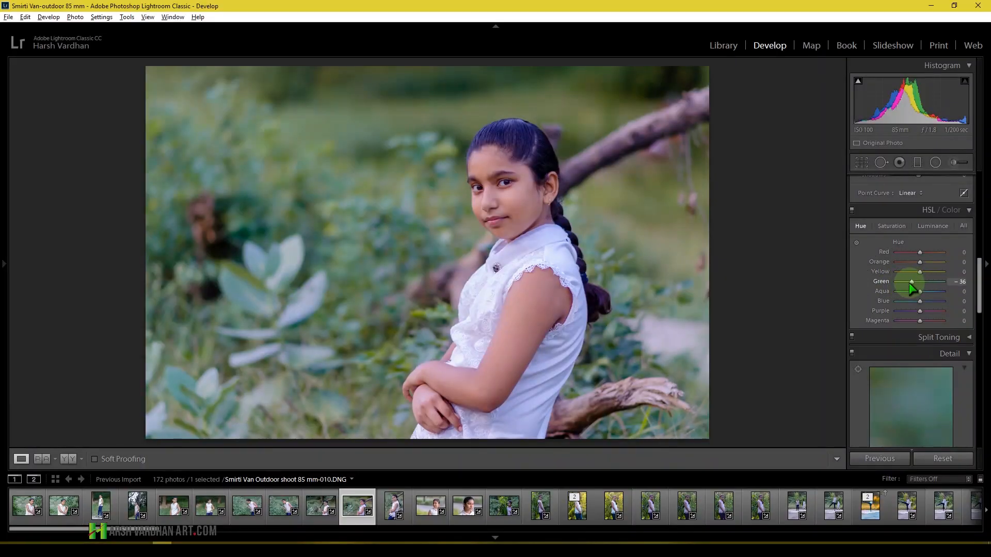
{"action": "left_click_drag", "start_coordinate": [909, 283], "coordinate": [908, 281]}
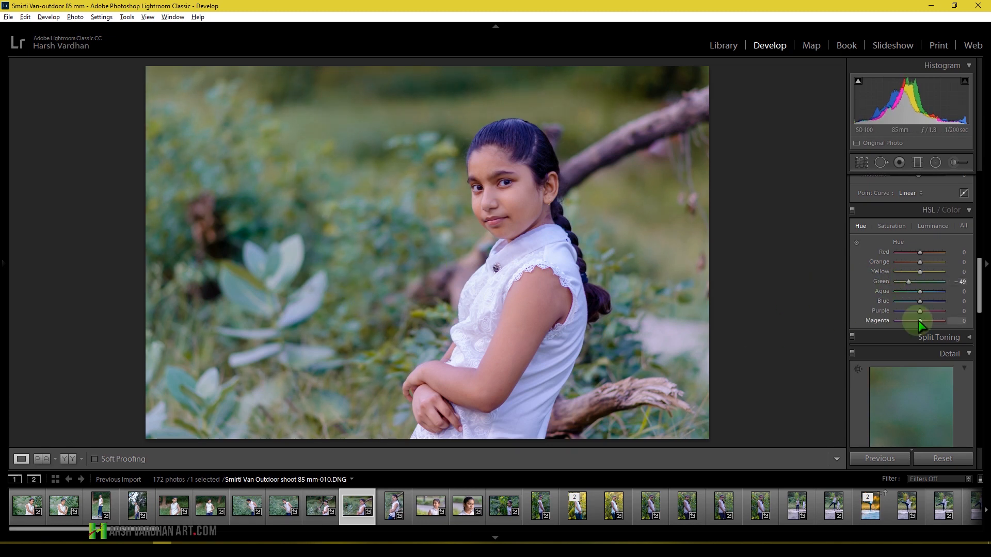
{"action": "mouse_move", "coordinate": [919, 293]}
{"action": "left_mouse_down"}
{"action": "mouse_move", "coordinate": [903, 292]}
{"action": "mouse_move", "coordinate": [915, 292]}
{"action": "mouse_move", "coordinate": [905, 305]}
{"action": "mouse_move", "coordinate": [923, 304]}
{"action": "left_mouse_up"}
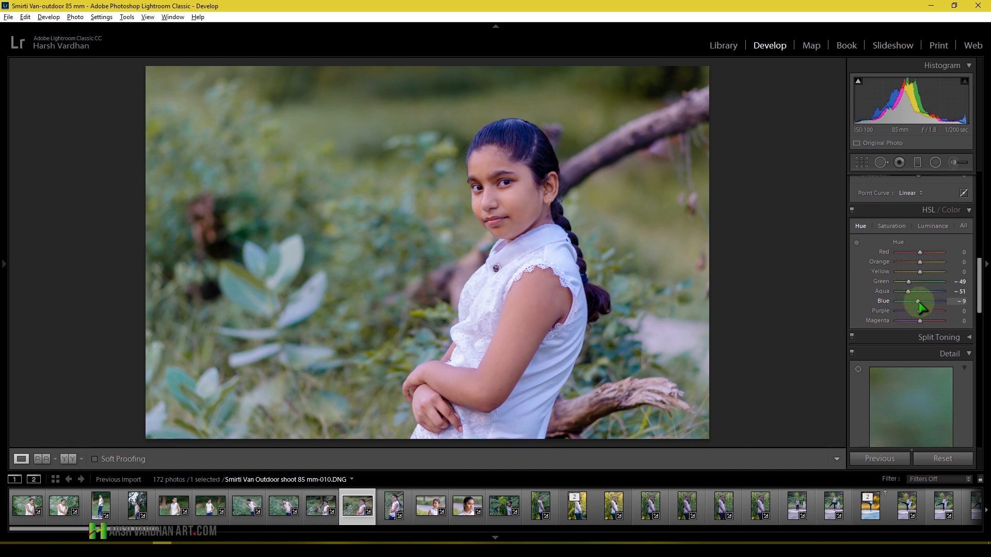
Try other Blue hue values and return Blue to 0, setting the Yellow hue to -2, Orange to +4 and Red to +7
{"action": "left_click_drag", "start_coordinate": [919, 305], "coordinate": [909, 304]}
{"action": "left_click_drag", "start_coordinate": [916, 306], "coordinate": [922, 307]}
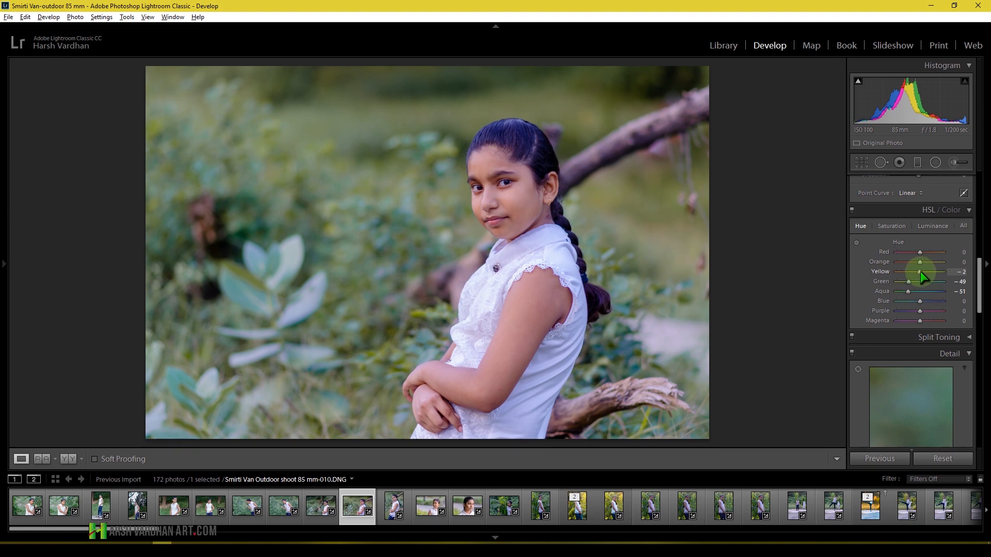
{"action": "mouse_move", "coordinate": [920, 262]}
{"action": "left_mouse_down"}
{"action": "mouse_move", "coordinate": [915, 252]}
{"action": "mouse_move", "coordinate": [922, 256]}
{"action": "left_mouse_up"}
Set the Red and Orange luminance to +24 and Yellow to +9, checking the girl's face up close
{"action": "left_click", "coordinate": [896, 227]}
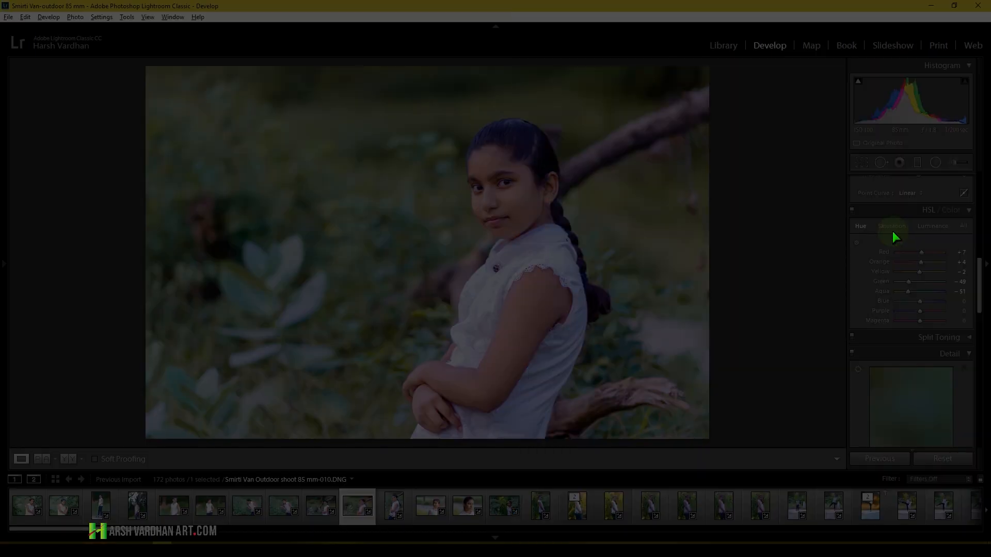
{"action": "left_click", "coordinate": [932, 227]}
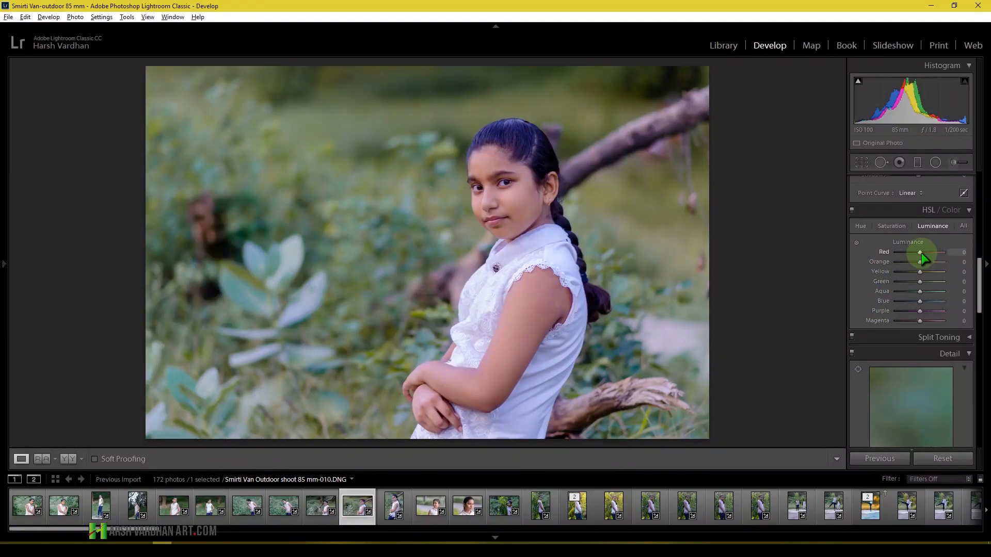
{"action": "left_click_drag", "start_coordinate": [921, 253], "coordinate": [927, 254]}
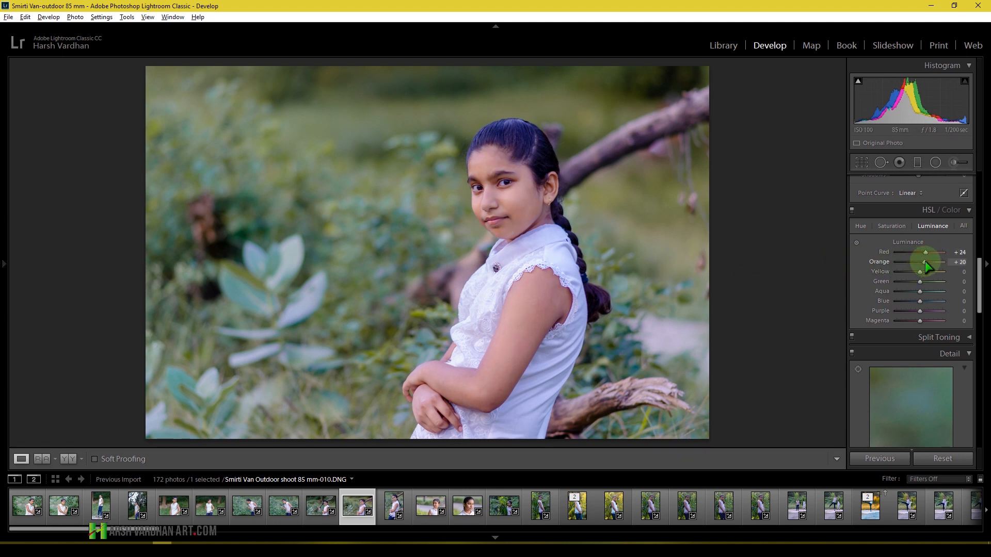
{"action": "left_click_drag", "start_coordinate": [925, 261], "coordinate": [926, 261]}
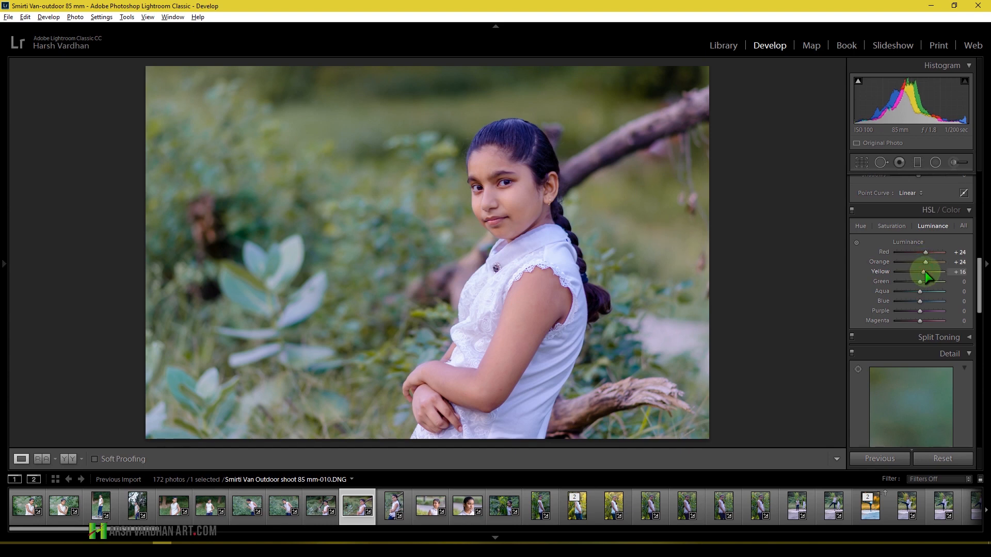
{"action": "left_click_drag", "start_coordinate": [924, 271], "coordinate": [923, 272]}
{"action": "left_click", "coordinate": [499, 204]}
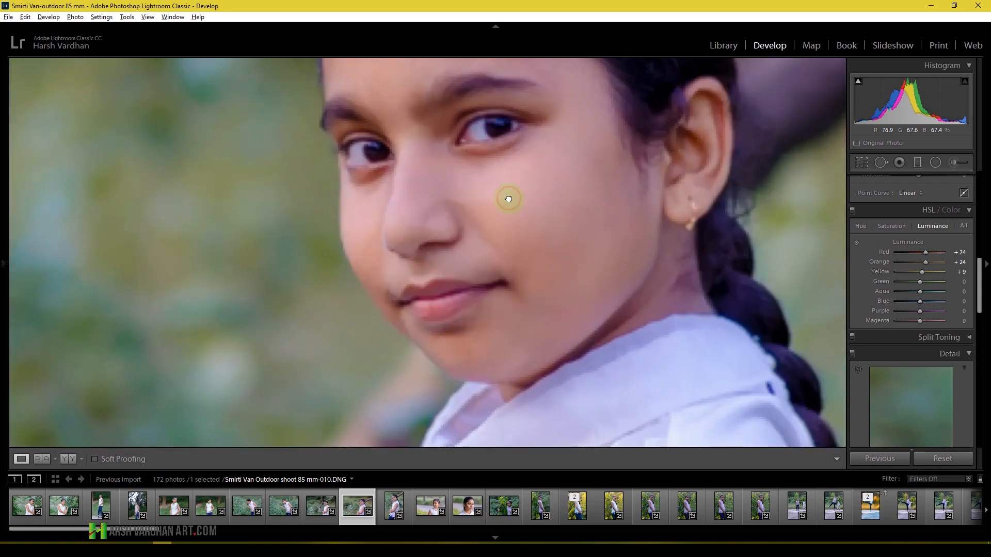
{"action": "left_click", "coordinate": [508, 199]}
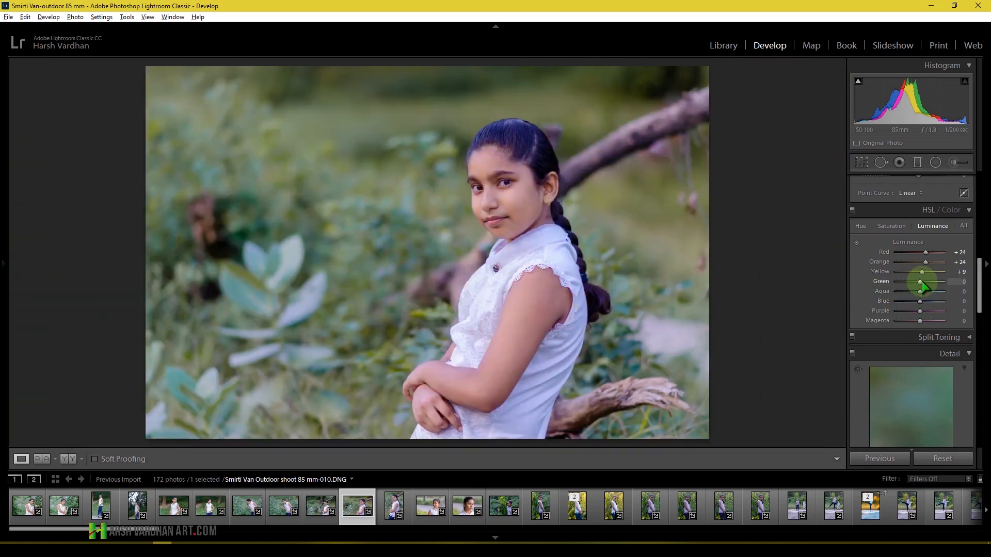
Set the Green luminance to -36, Aqua to -22, Blue to +47 and Purple to +29, resetting a first darker Blue value
{"action": "left_click_drag", "start_coordinate": [921, 281], "coordinate": [914, 303]}
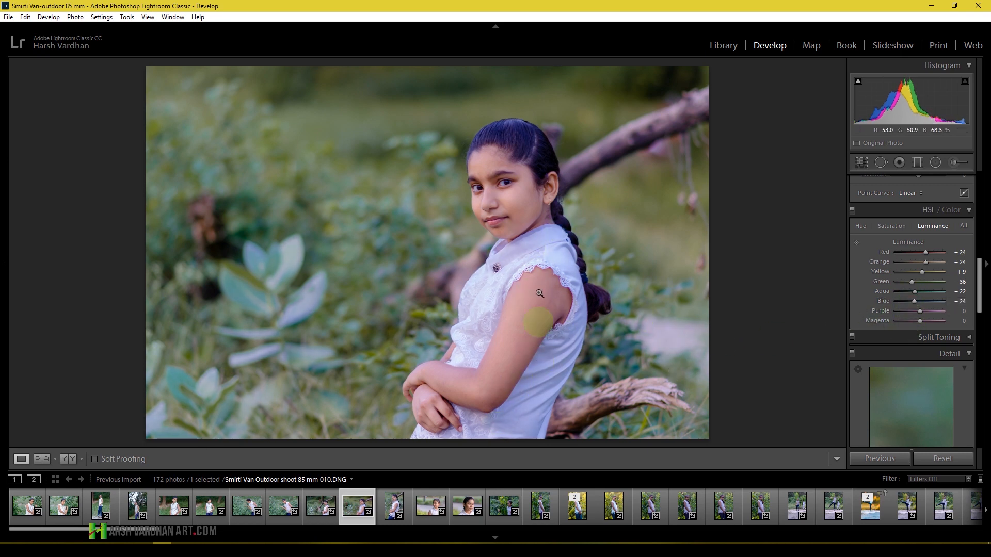
{"action": "double_click", "coordinate": [915, 303]}
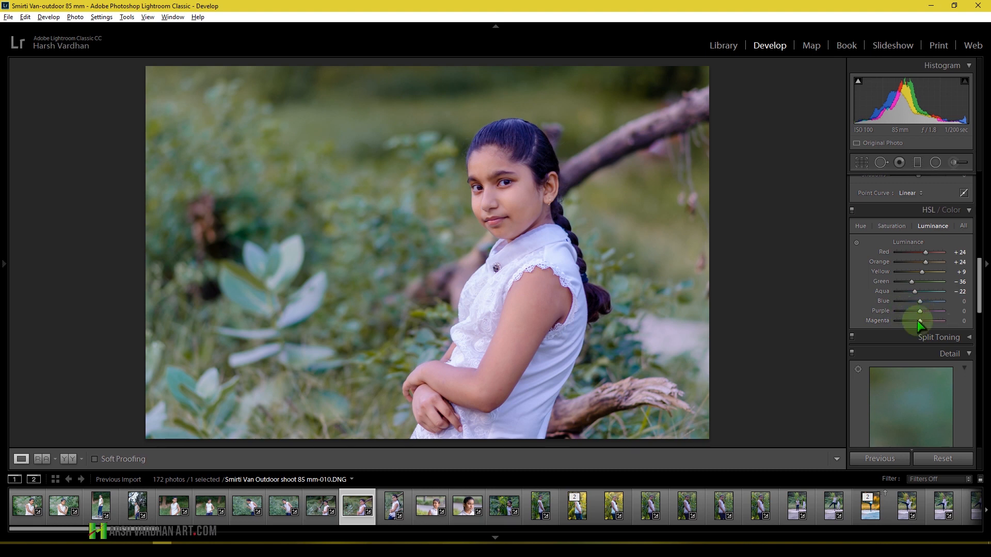
{"action": "left_click_drag", "start_coordinate": [921, 302], "coordinate": [933, 301]}
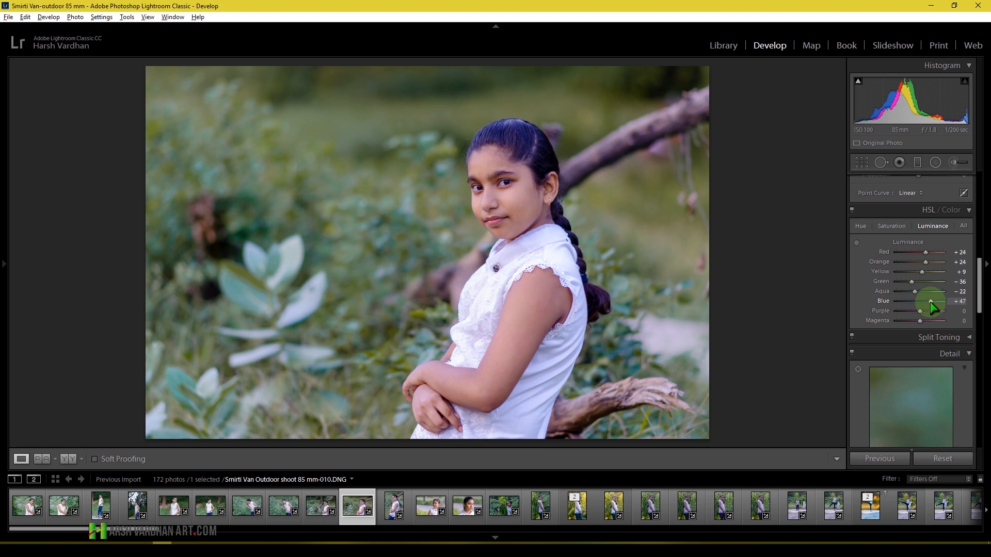
{"action": "mouse_move", "coordinate": [918, 311]}
{"action": "left_mouse_down"}
{"action": "mouse_move", "coordinate": [906, 311]}
{"action": "mouse_move", "coordinate": [927, 312]}
{"action": "left_mouse_up"}
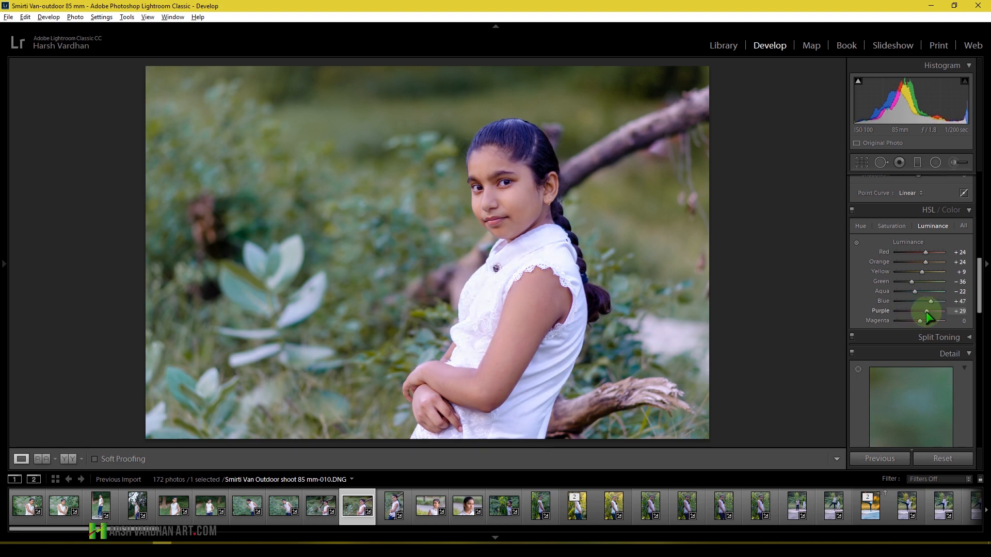
Try Magenta luminance down to -69, check the girl's face up close and reset Magenta to 0
{"action": "left_click_drag", "start_coordinate": [925, 323], "coordinate": [916, 324]}
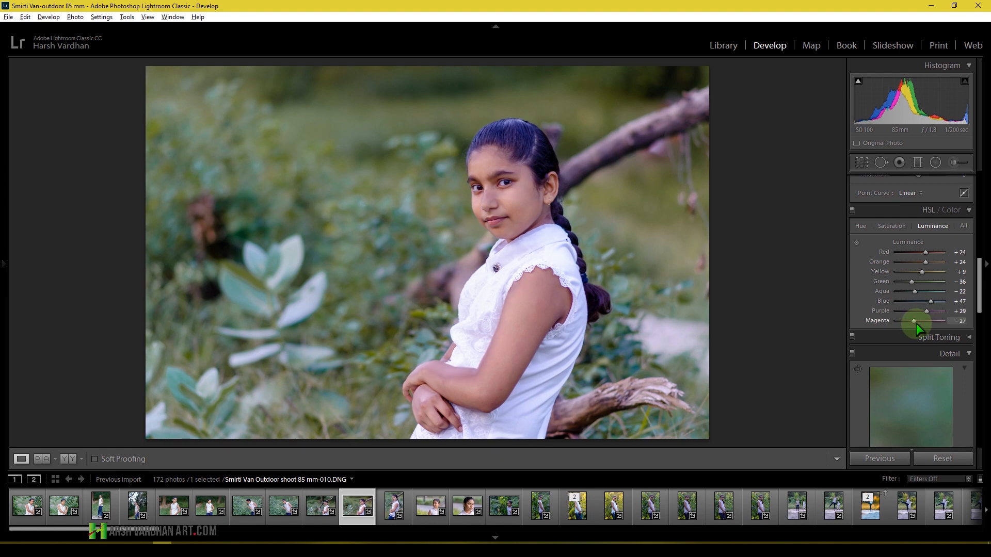
{"action": "double_click", "coordinate": [916, 324]}
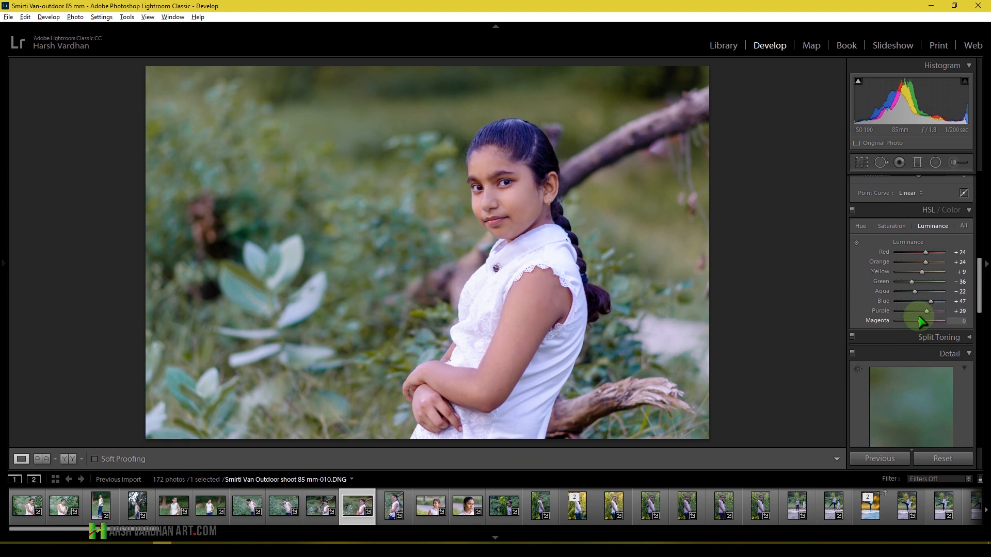
{"action": "left_click_drag", "start_coordinate": [919, 321], "coordinate": [904, 320]}
{"action": "left_click", "coordinate": [488, 199]}
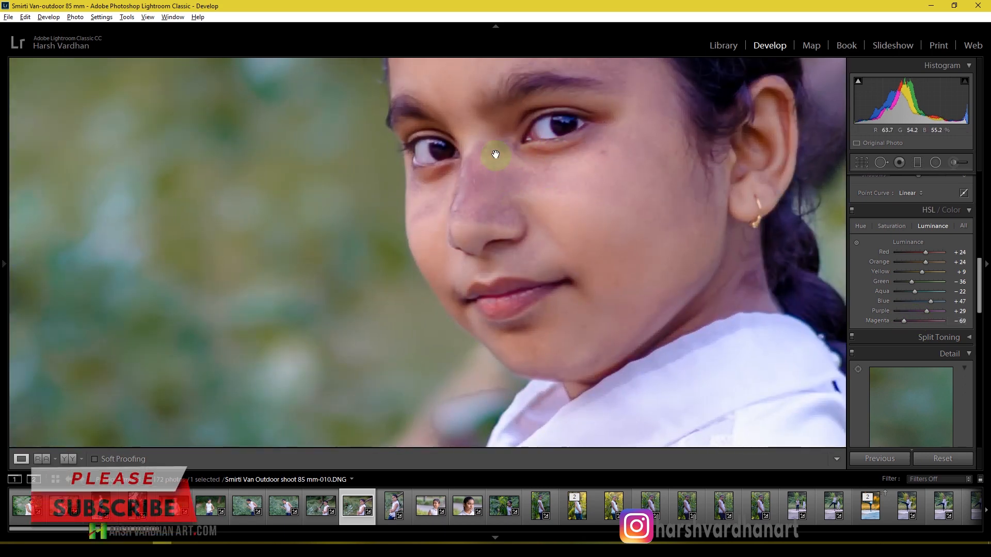
{"action": "left_click_drag", "start_coordinate": [495, 155], "coordinate": [491, 143]}
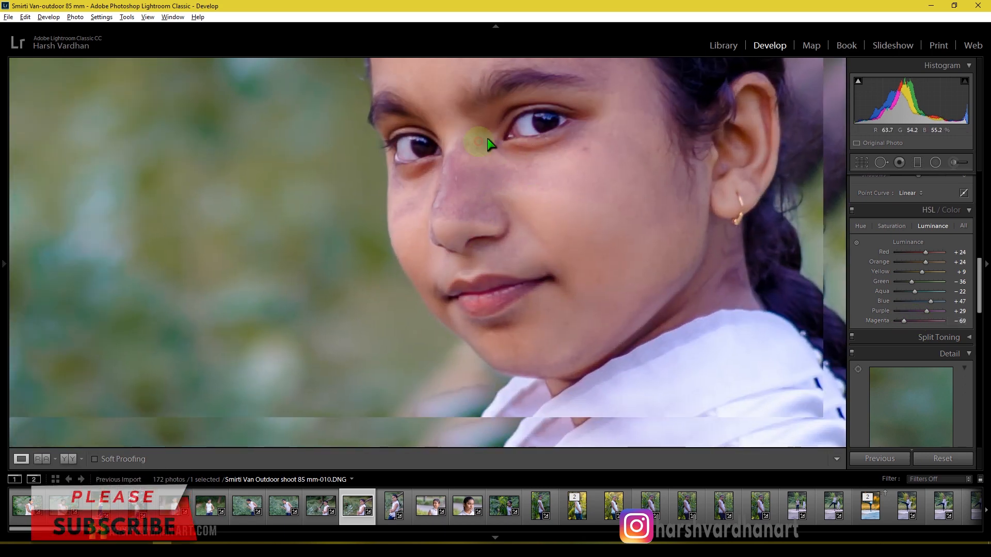
{"action": "double_click", "coordinate": [906, 324]}
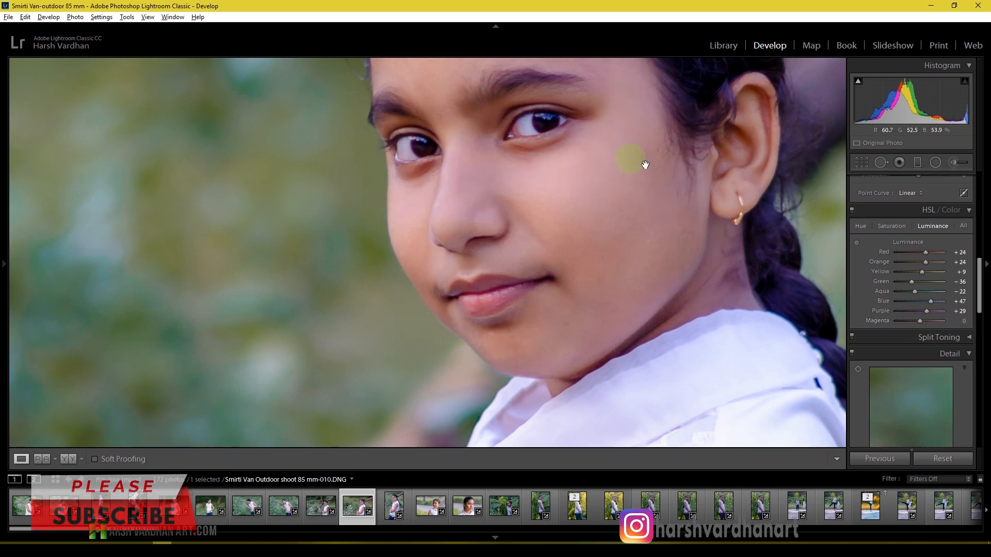
{"action": "left_click", "coordinate": [657, 227]}
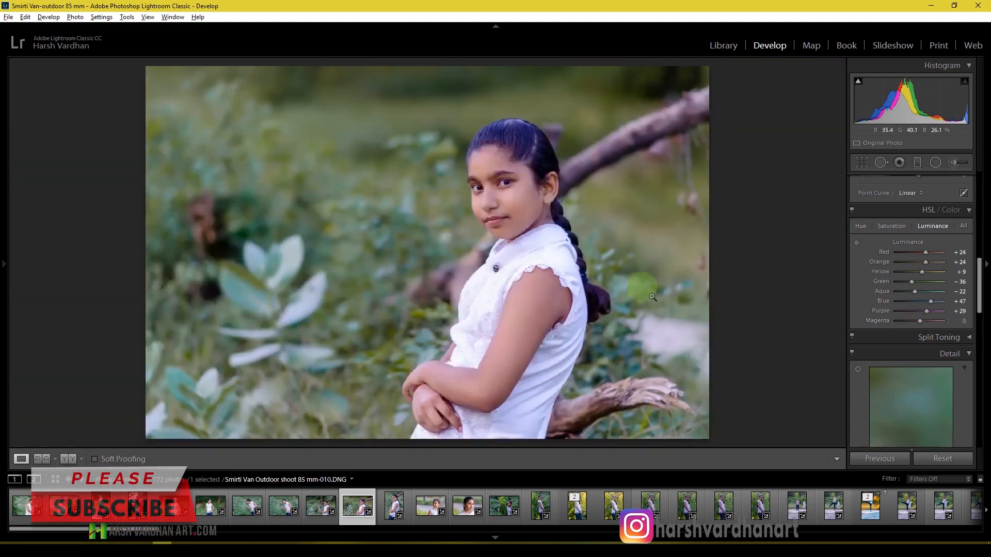
Set the Green saturation to +22, Yellow to +24 and Aqua to -67, and lower the Blue saturation
{"action": "left_click", "coordinate": [899, 228]}
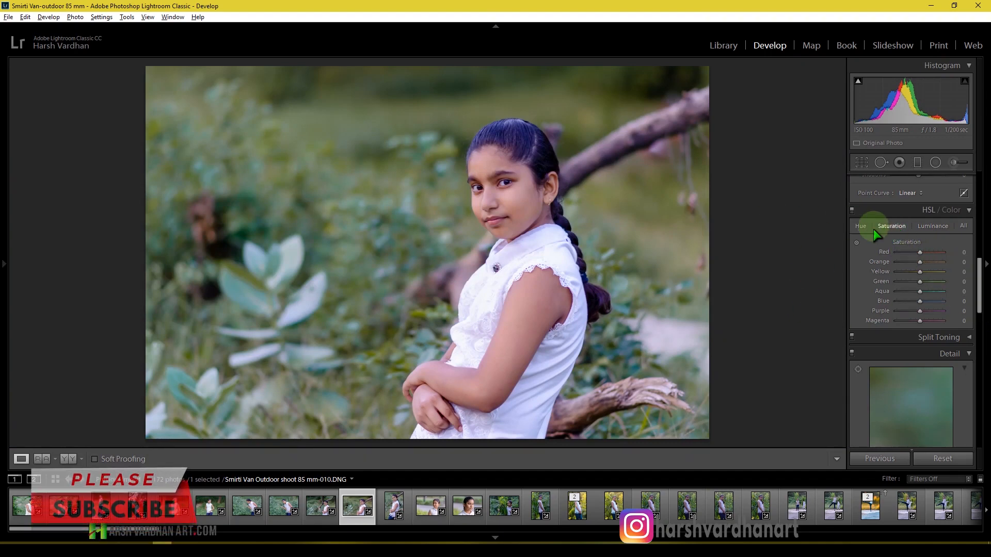
{"action": "left_click_drag", "start_coordinate": [979, 275], "coordinate": [924, 272]}
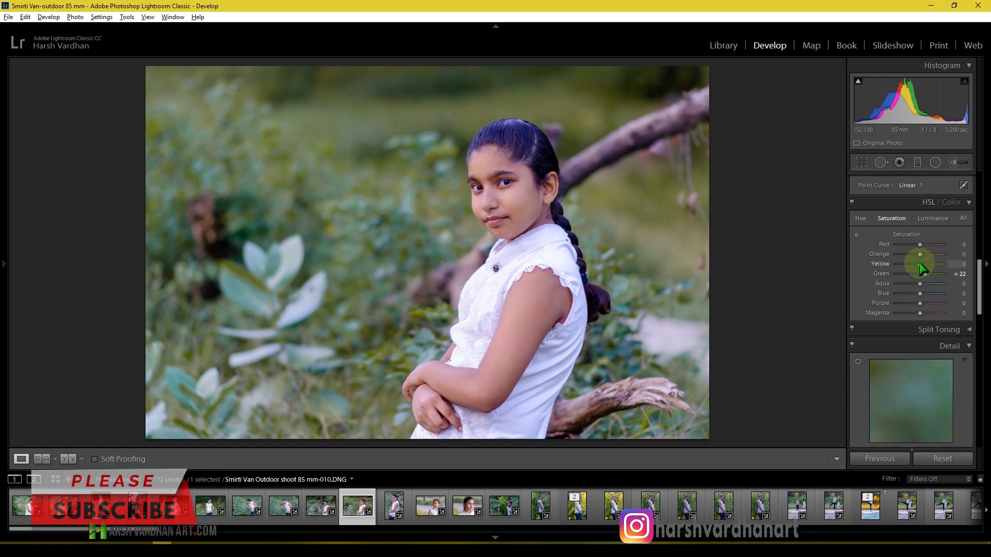
{"action": "left_click_drag", "start_coordinate": [925, 262], "coordinate": [911, 284]}
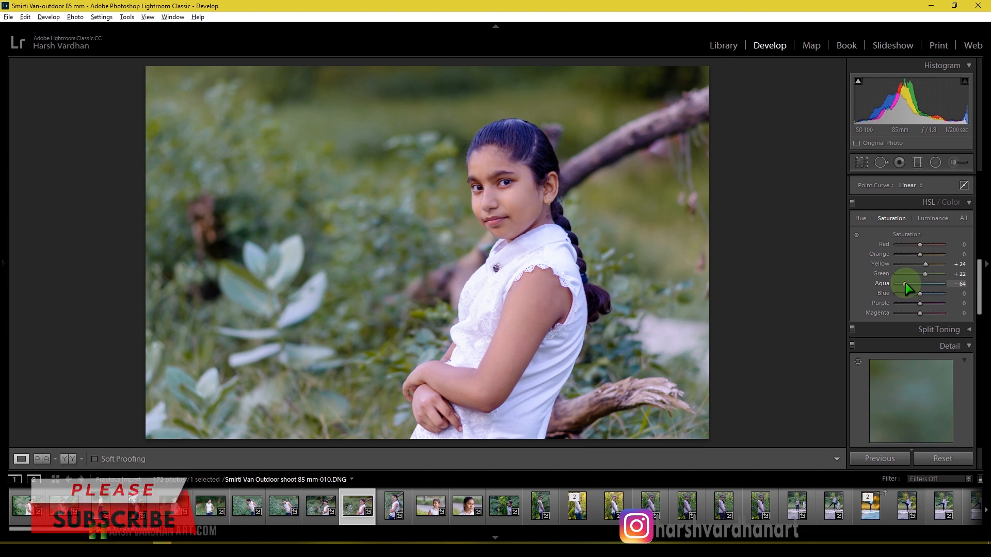
{"action": "mouse_move", "coordinate": [905, 283]}
{"action": "left_mouse_down"}
{"action": "mouse_move", "coordinate": [905, 294]}
{"action": "mouse_move", "coordinate": [918, 295]}
{"action": "left_mouse_up"}
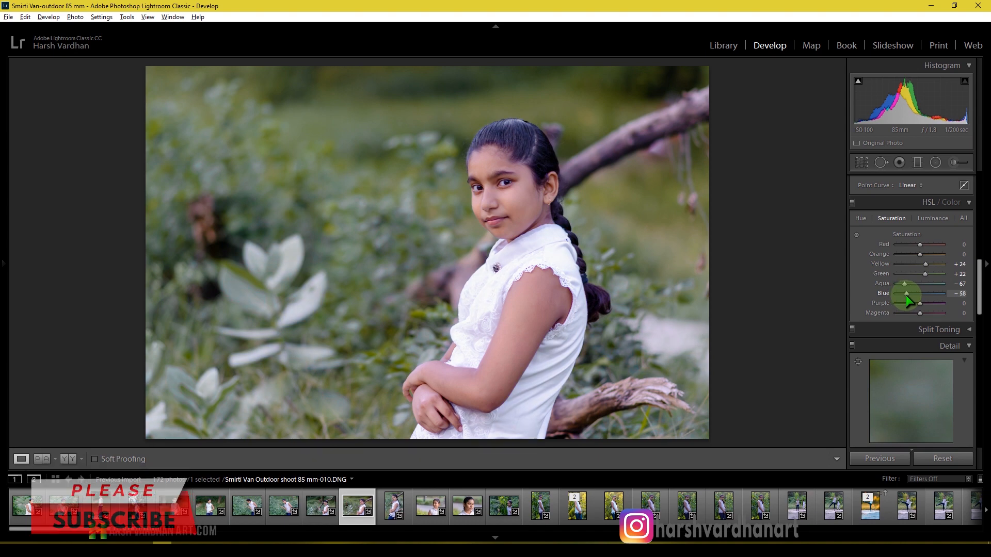
Check the girl's hair up close and set the Blue and Purple saturation to -42
{"action": "left_click_drag", "start_coordinate": [907, 293], "coordinate": [908, 293]}
{"action": "left_click", "coordinate": [521, 152]}
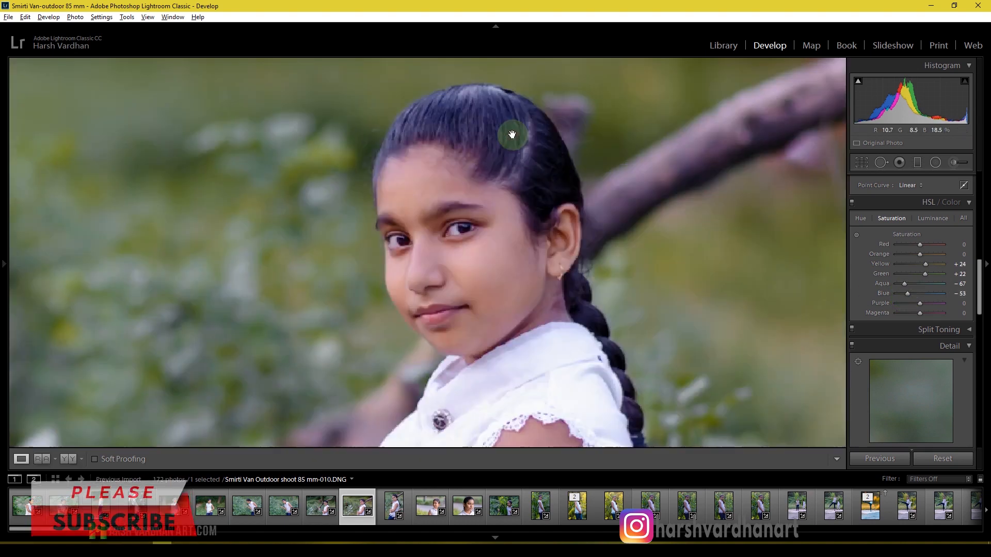
{"action": "left_click", "coordinate": [480, 161]}
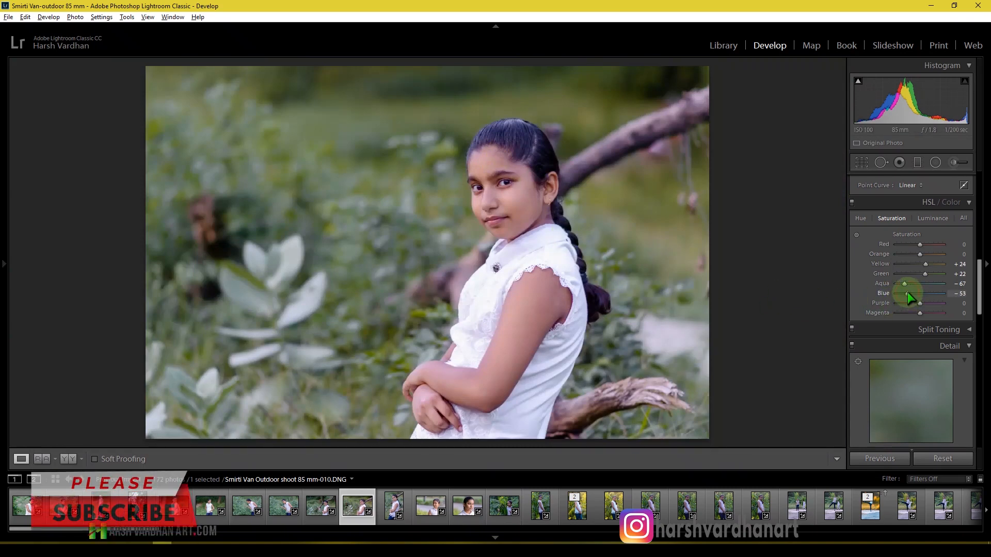
{"action": "left_click_drag", "start_coordinate": [907, 292], "coordinate": [909, 293]}
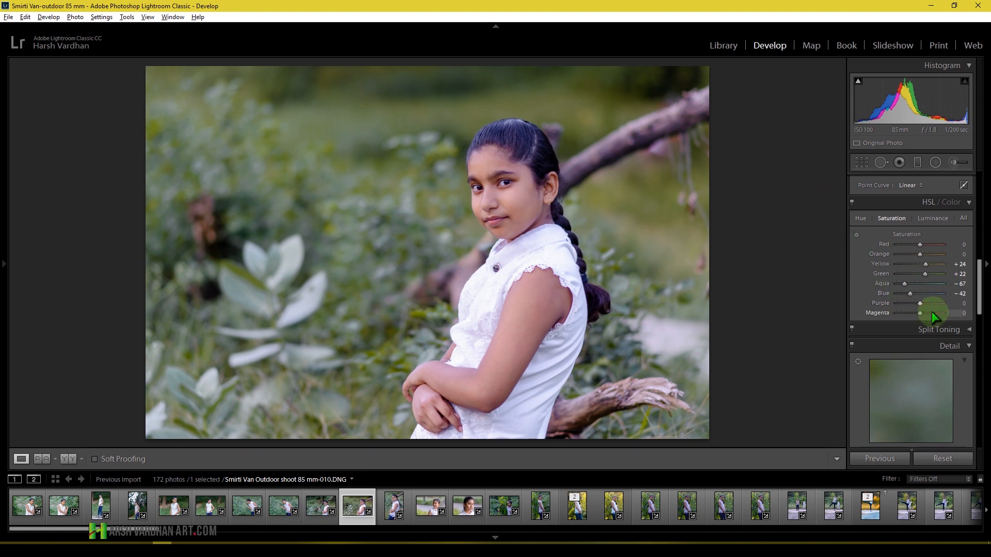
{"action": "left_click_drag", "start_coordinate": [917, 303], "coordinate": [910, 306]}
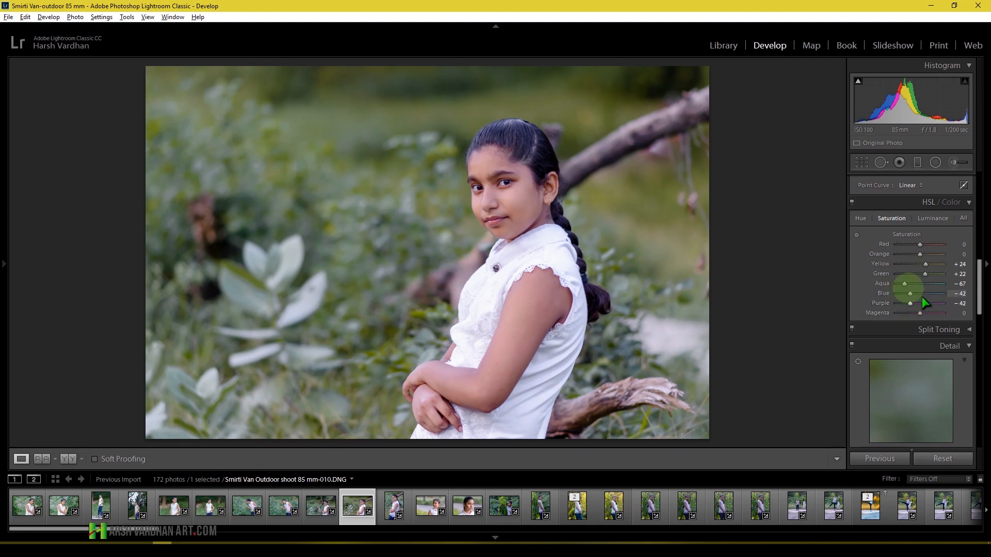
Compare the photo with the HSL colour adjustments turned off and on, leaving them turned on
{"action": "left_click_drag", "start_coordinate": [979, 294], "coordinate": [980, 280]}
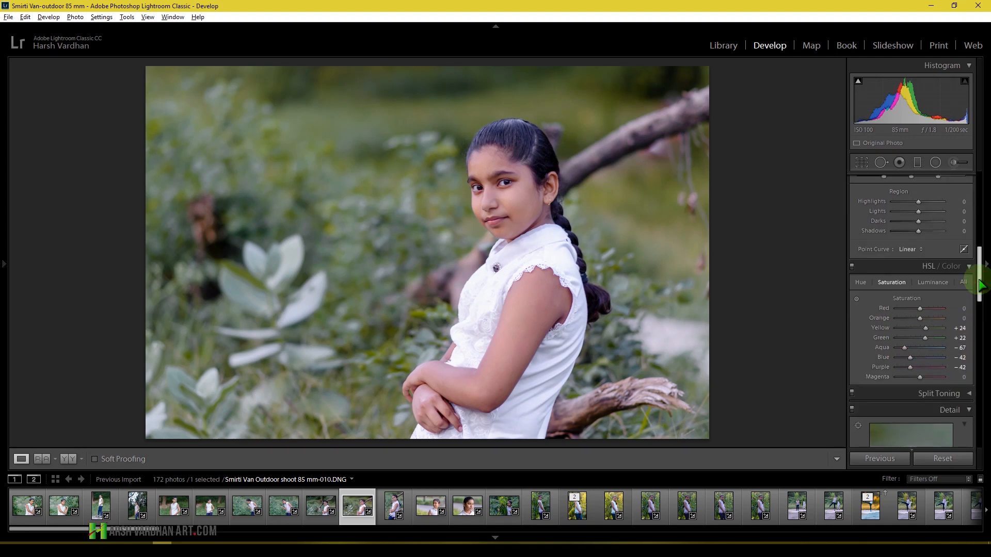
{"action": "left_click", "coordinate": [852, 267]}
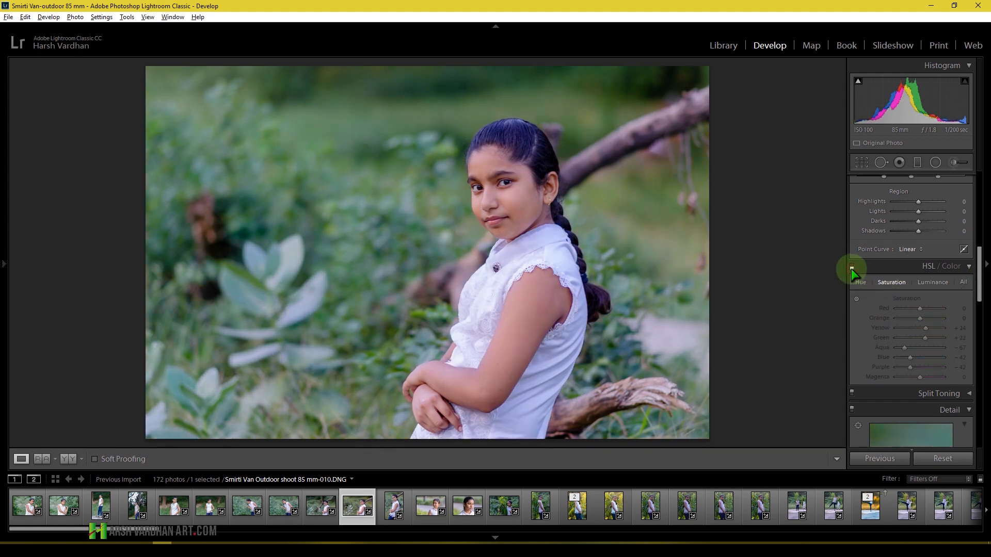
{"action": "left_click", "coordinate": [853, 267]}
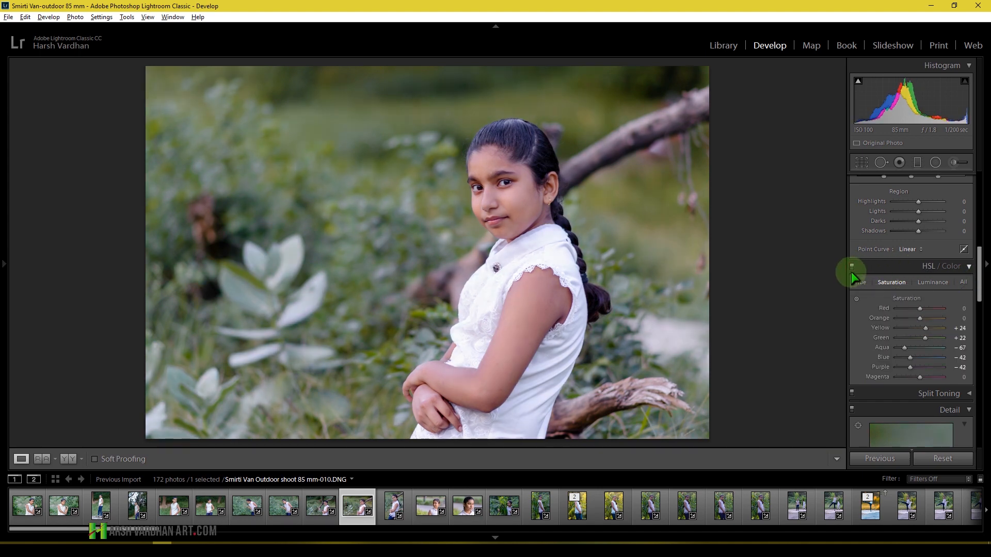
{"action": "left_click", "coordinate": [852, 267]}
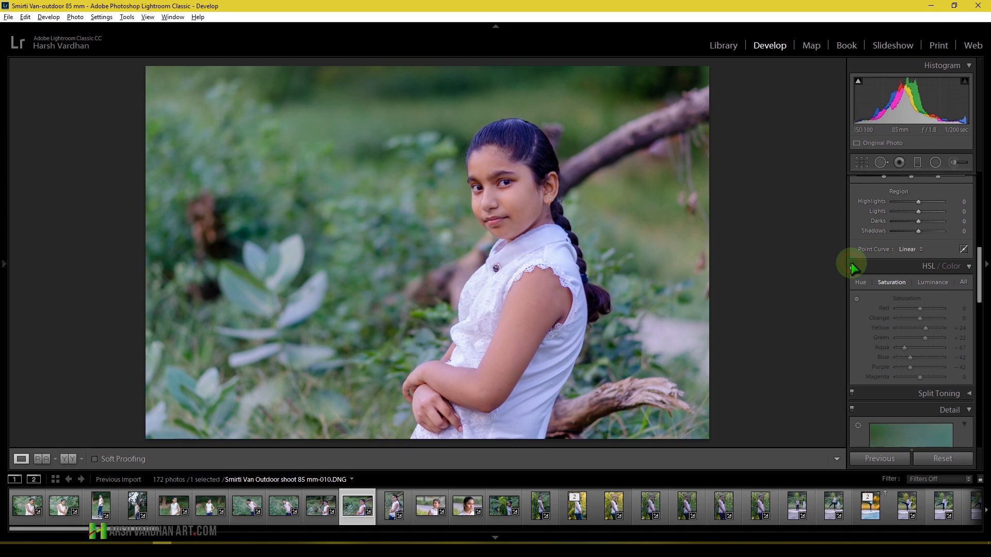
{"action": "left_click", "coordinate": [851, 264]}
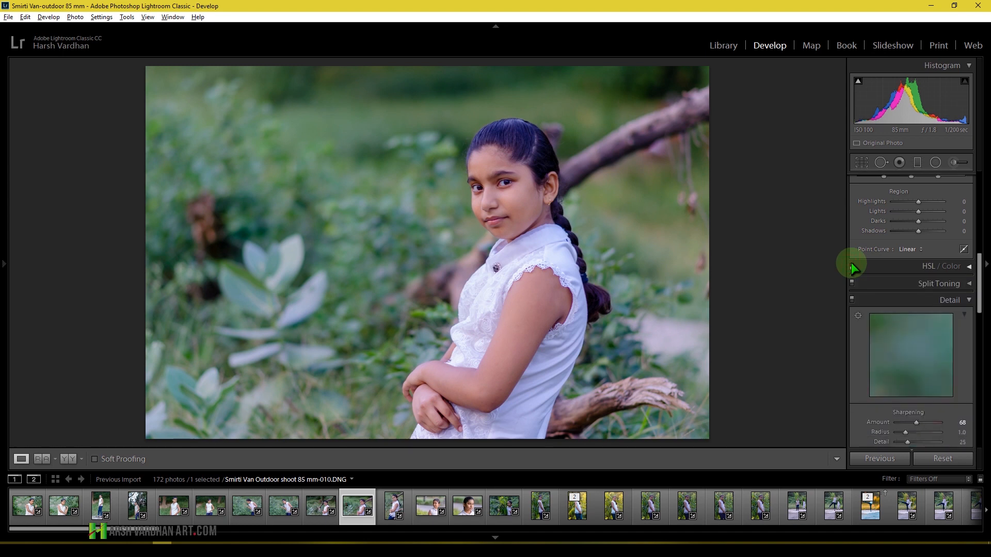
{"action": "left_click", "coordinate": [970, 270]}
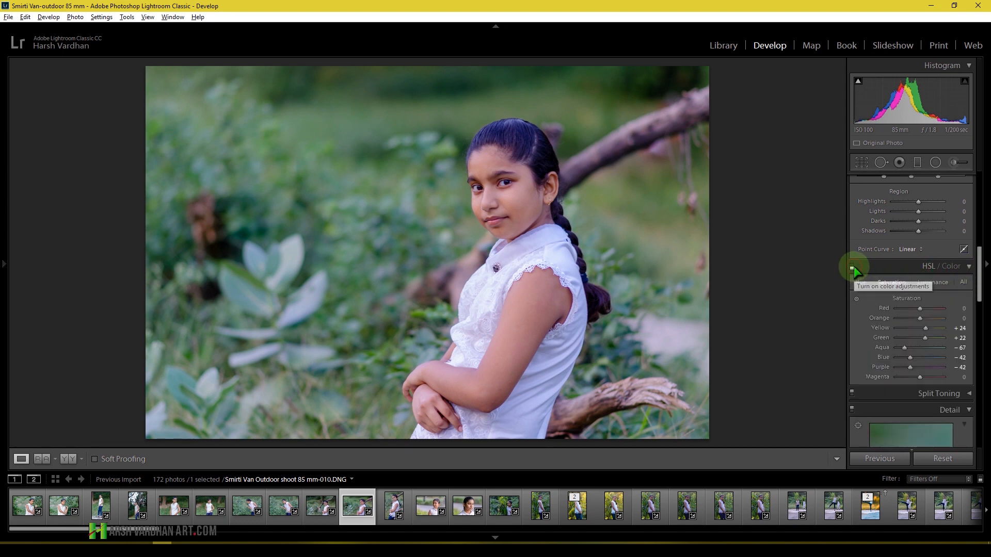
{"action": "left_click", "coordinate": [852, 269]}
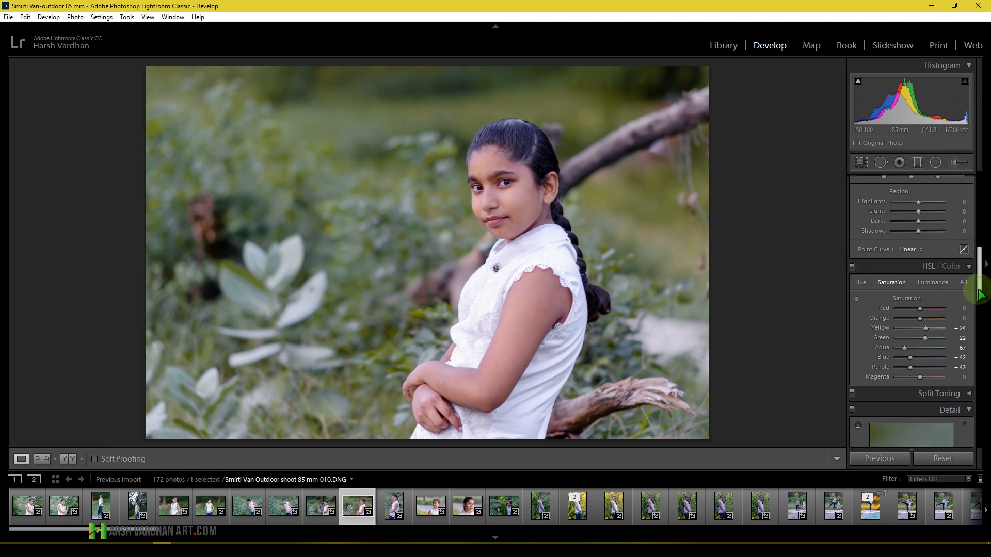
Darken the photo's edges with a Highlight Priority post-crop vignette, setting its Amount to -33
{"action": "left_click_drag", "start_coordinate": [981, 295], "coordinate": [984, 344]}
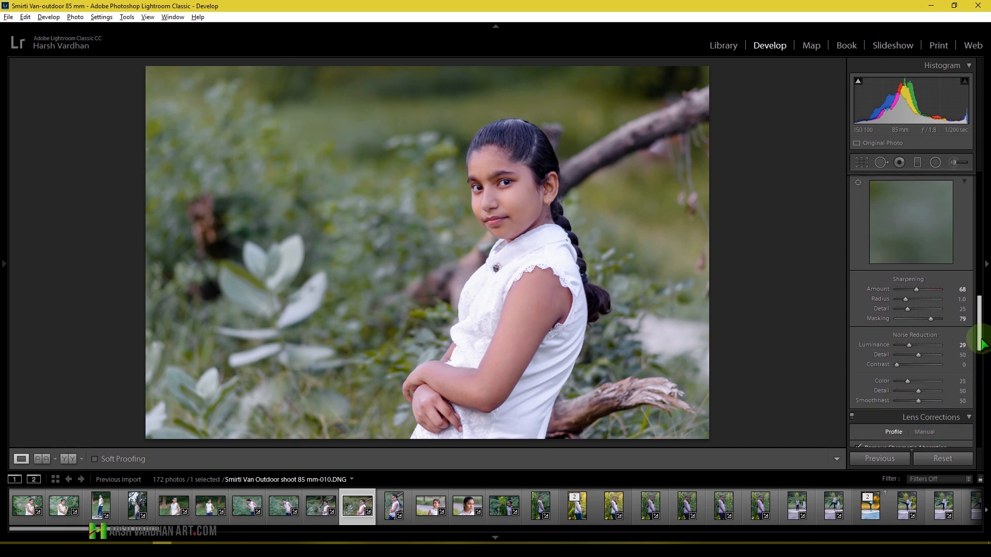
{"action": "left_click_drag", "start_coordinate": [984, 344], "coordinate": [987, 375]}
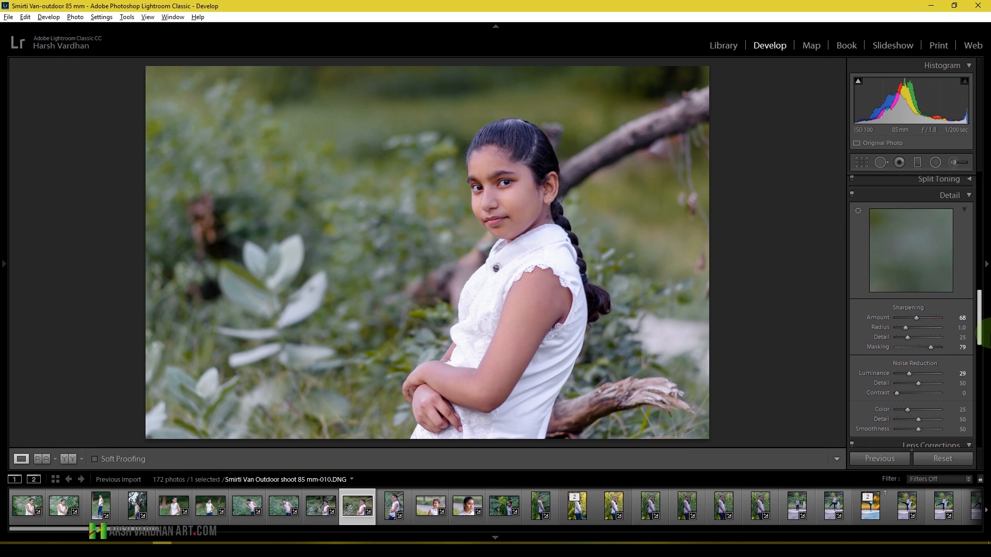
{"action": "left_click_drag", "start_coordinate": [983, 333], "coordinate": [986, 395]}
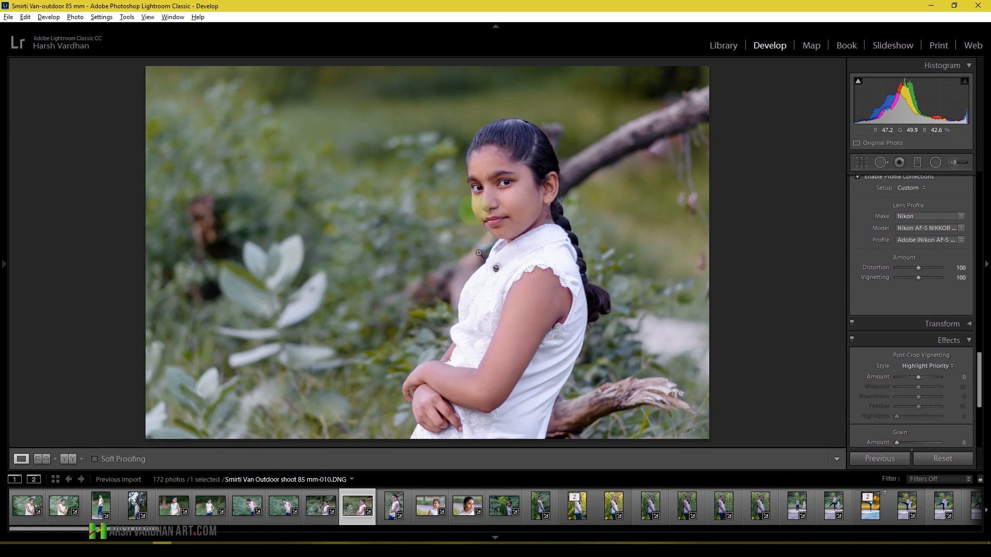
{"action": "left_click_drag", "start_coordinate": [982, 373], "coordinate": [981, 396]}
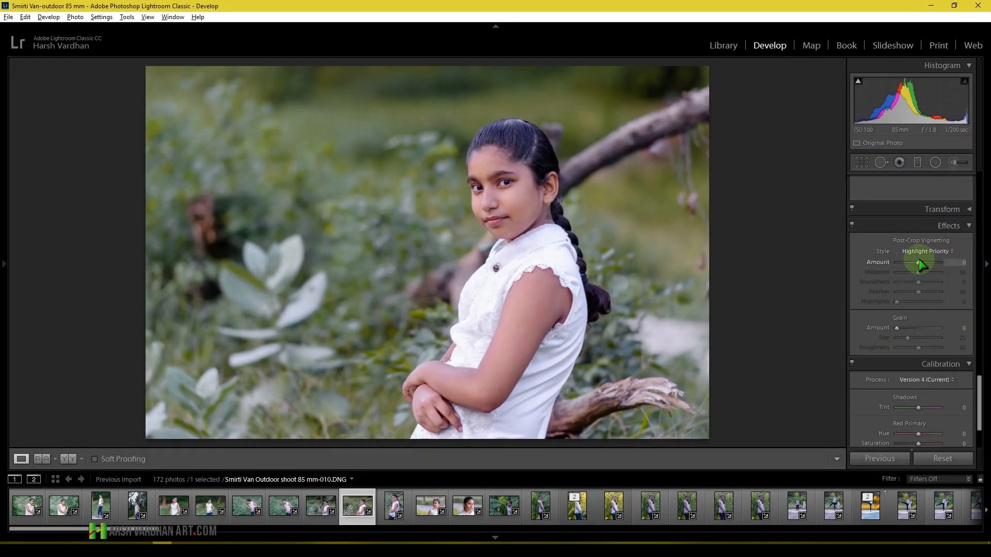
{"action": "left_click_drag", "start_coordinate": [917, 262], "coordinate": [911, 264]}
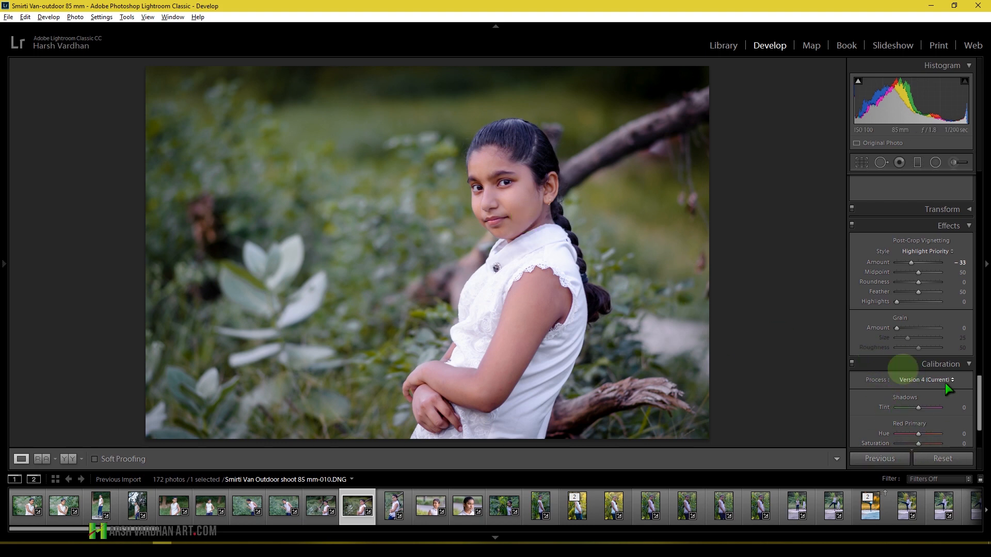
Add a diagonal graduated filter from the photo's upper-left corner to the girl's shoulder
{"action": "left_click_drag", "start_coordinate": [978, 381], "coordinate": [979, 271]}
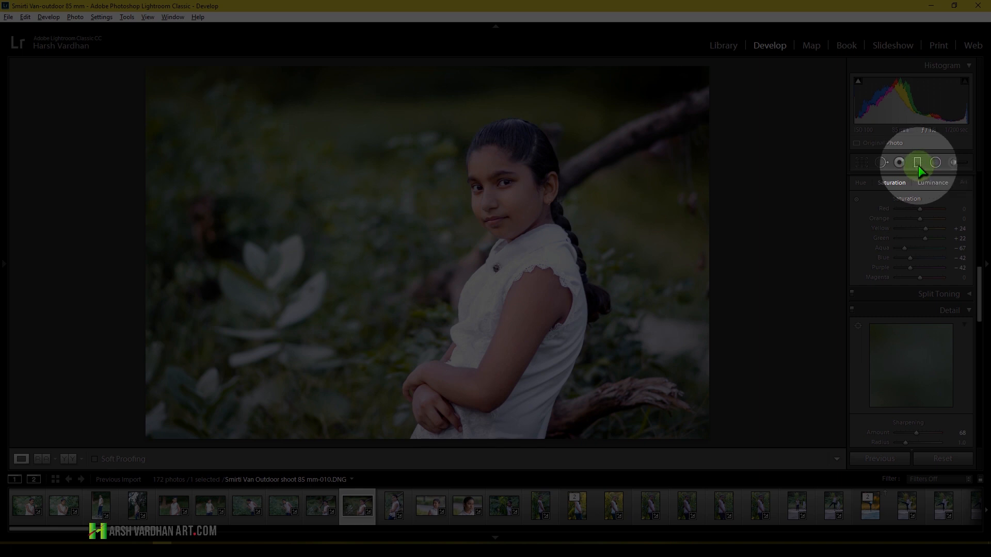
{"action": "left_click", "coordinate": [919, 165]}
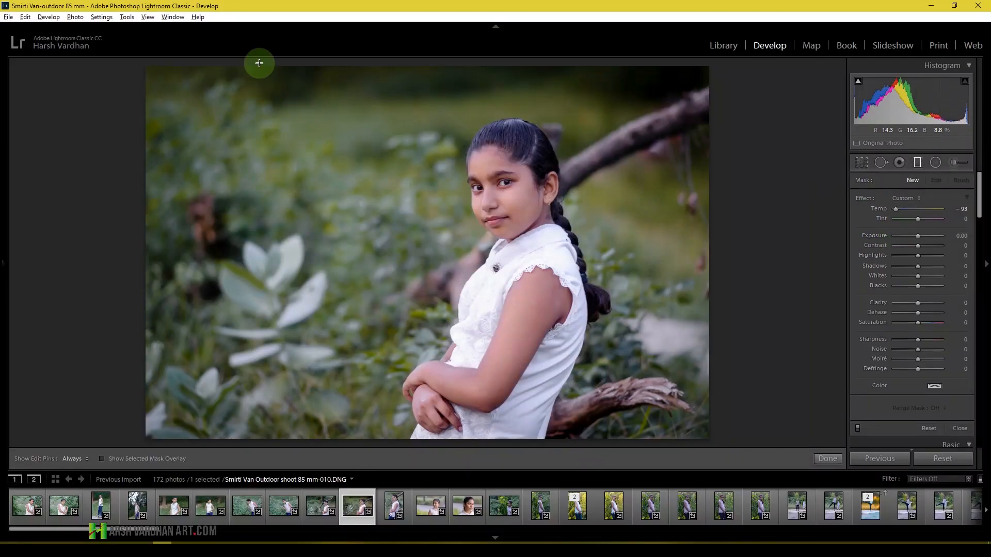
{"action": "left_click_drag", "start_coordinate": [259, 63], "coordinate": [569, 272]}
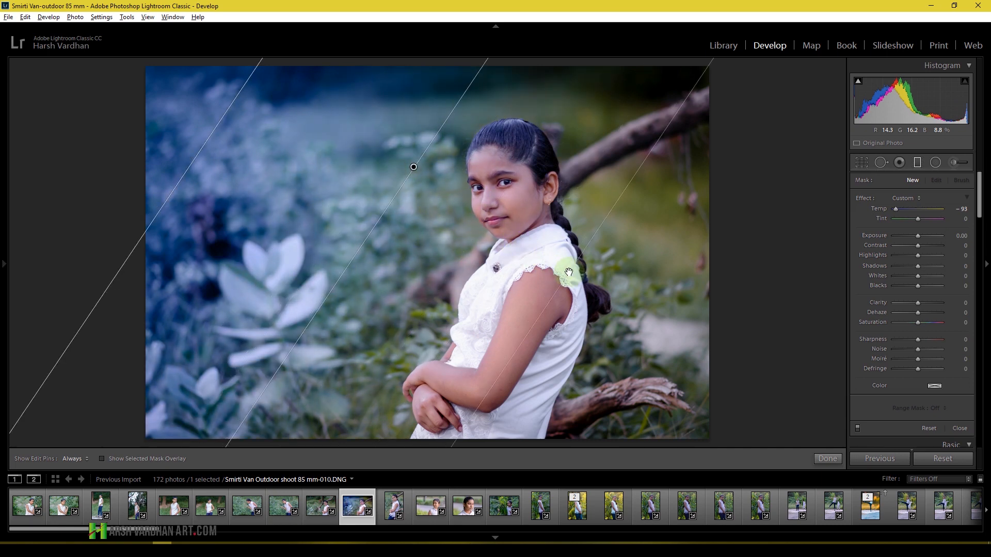
{"action": "left_click_drag", "start_coordinate": [569, 272], "coordinate": [572, 278]}
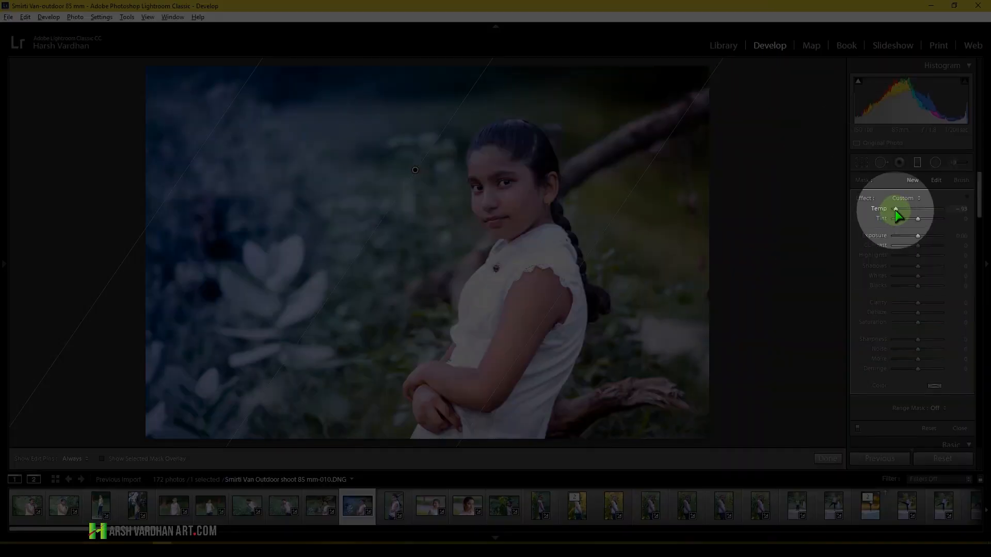
Reset the graduated filter's temperature and warm it up with Temp 65 and Tint 50
{"action": "double_click", "coordinate": [895, 209]}
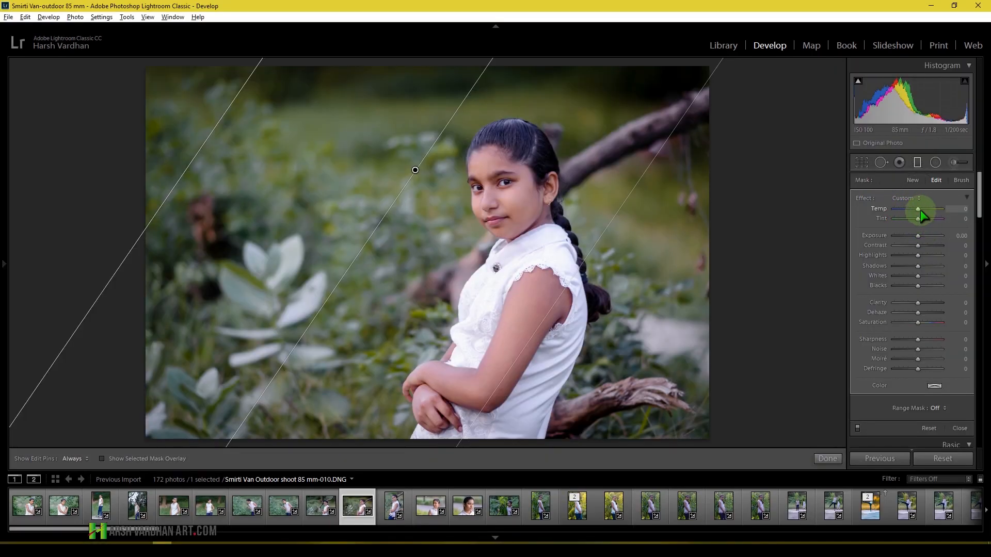
{"action": "left_click_drag", "start_coordinate": [921, 209], "coordinate": [927, 211]}
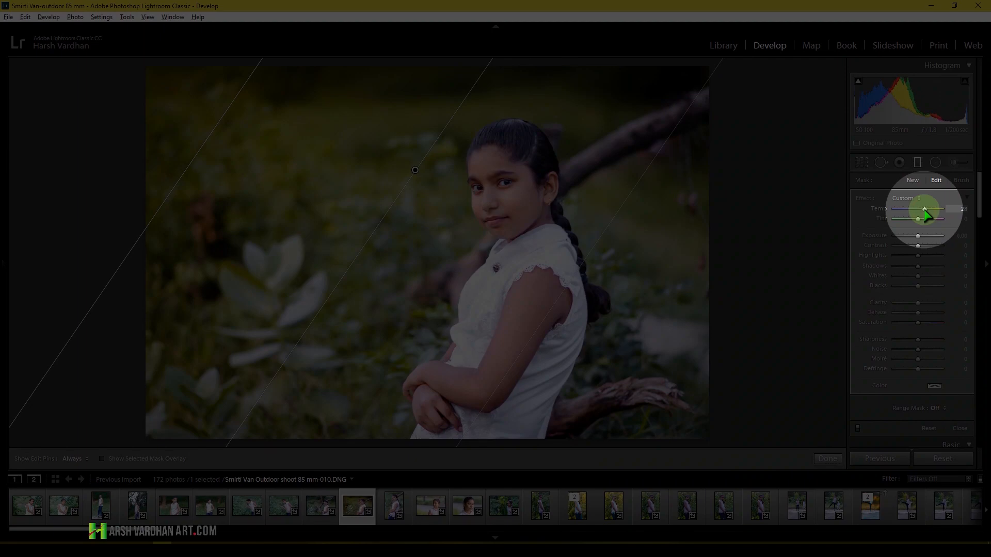
{"action": "left_click_drag", "start_coordinate": [924, 210], "coordinate": [928, 210]}
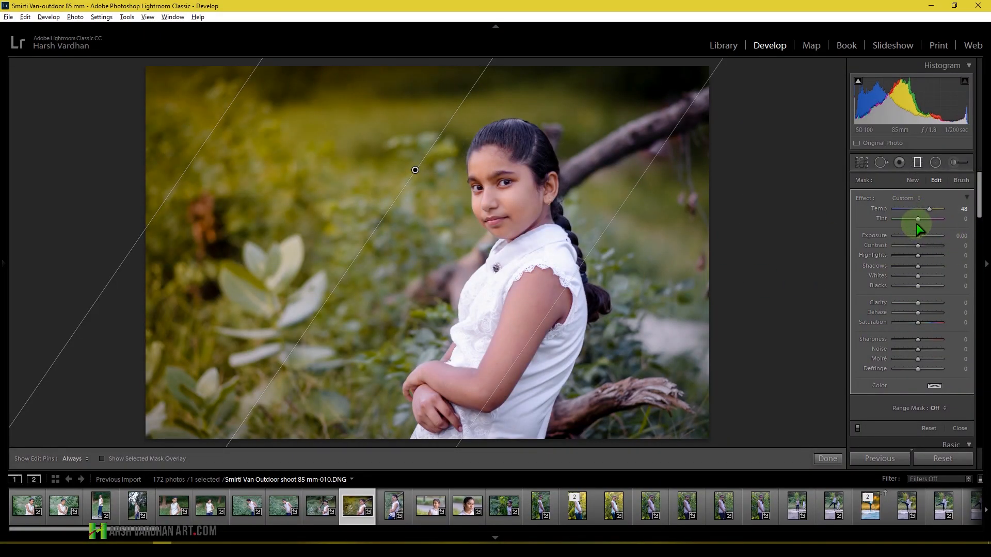
{"action": "mouse_move", "coordinate": [919, 219]}
{"action": "left_mouse_down"}
{"action": "mouse_move", "coordinate": [907, 218]}
{"action": "mouse_move", "coordinate": [937, 225]}
{"action": "mouse_move", "coordinate": [934, 209]}
{"action": "left_mouse_up"}
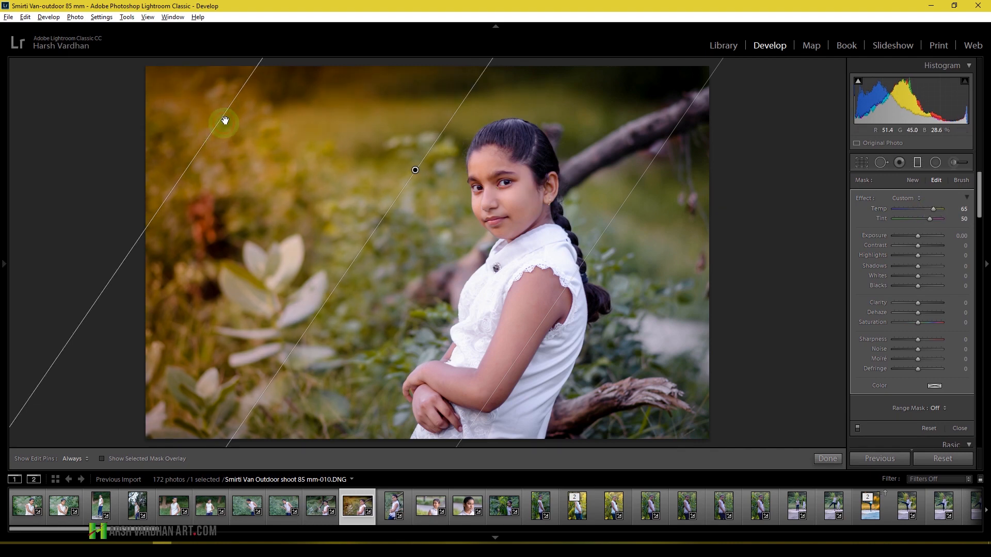
Widen the graduated filter's transition towards the upper-left corner and move the whole gradient slightly closer to the girl's head
{"action": "left_click_drag", "start_coordinate": [232, 103], "coordinate": [217, 91]}
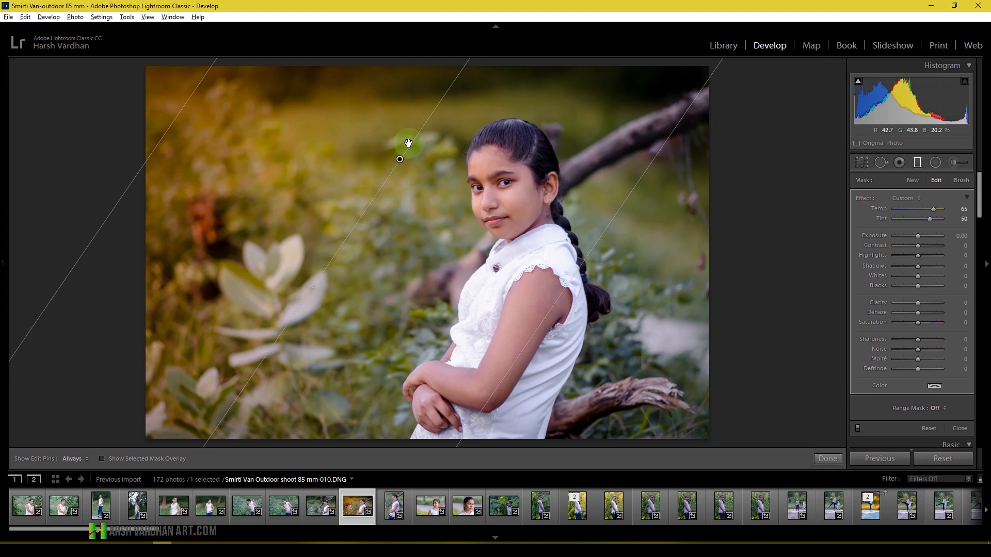
{"action": "left_click_drag", "start_coordinate": [399, 159], "coordinate": [408, 143]}
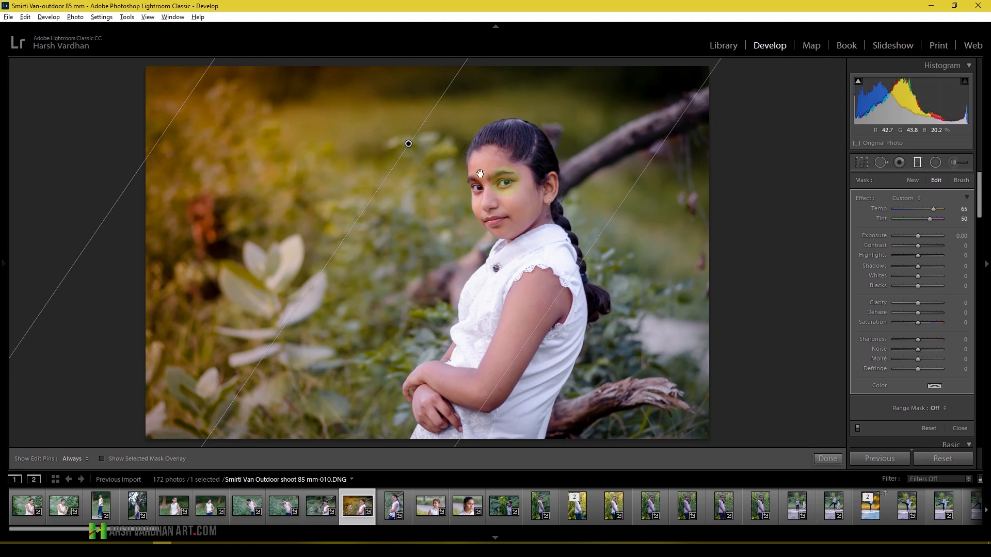
{"action": "left_click_drag", "start_coordinate": [408, 146], "coordinate": [427, 149]}
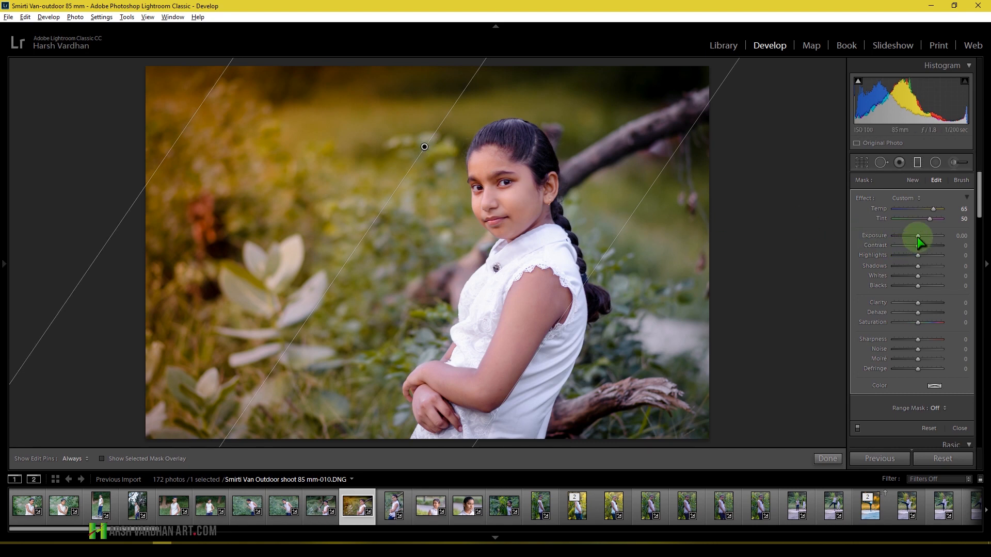
Brighten the graduated filter with Exposure 1.22, Highlights 33, Shadows 11, Whites 17 and Blacks 15
{"action": "left_click_drag", "start_coordinate": [918, 237], "coordinate": [924, 237]}
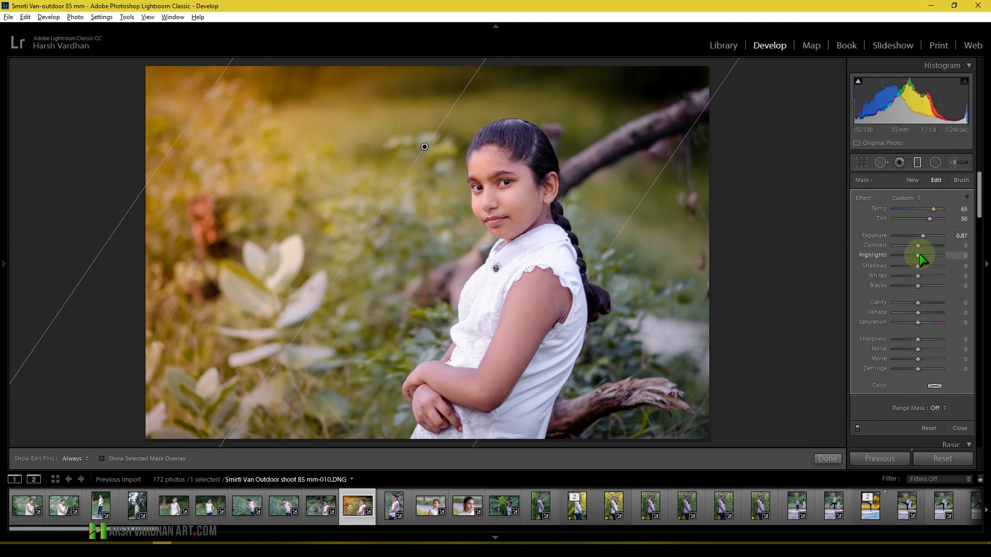
{"action": "left_click_drag", "start_coordinate": [918, 255], "coordinate": [928, 237]}
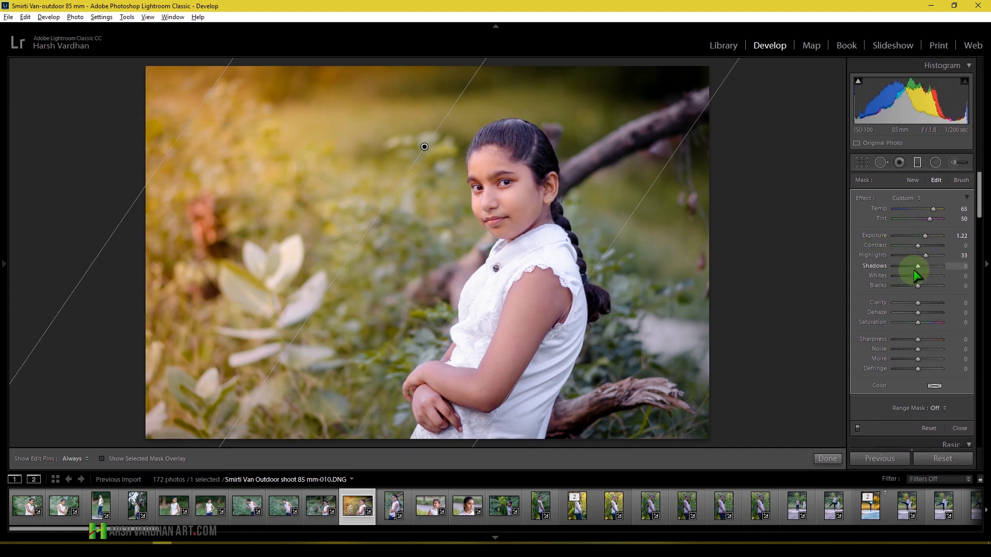
{"action": "left_click_drag", "start_coordinate": [918, 268], "coordinate": [924, 283]}
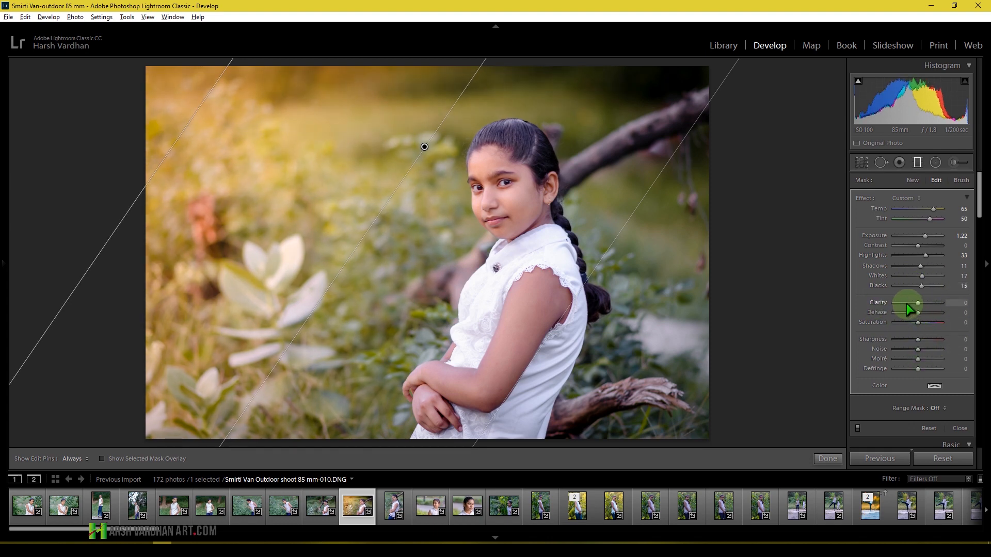
Set the graduated filter's Clarity to -100 and Saturation to 28, and shift the gradient closer to the girl's face
{"action": "left_click_drag", "start_coordinate": [908, 305], "coordinate": [894, 303]}
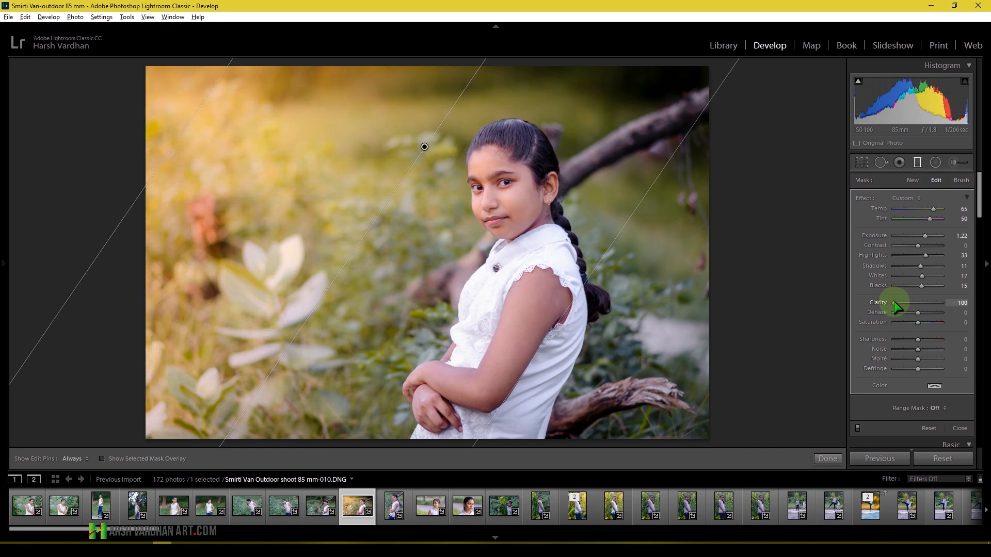
{"action": "left_click", "coordinate": [918, 314]}
{"action": "mouse_move", "coordinate": [919, 313]}
{"action": "left_mouse_down"}
{"action": "mouse_move", "coordinate": [899, 311]}
{"action": "mouse_move", "coordinate": [917, 313]}
{"action": "left_mouse_up"}
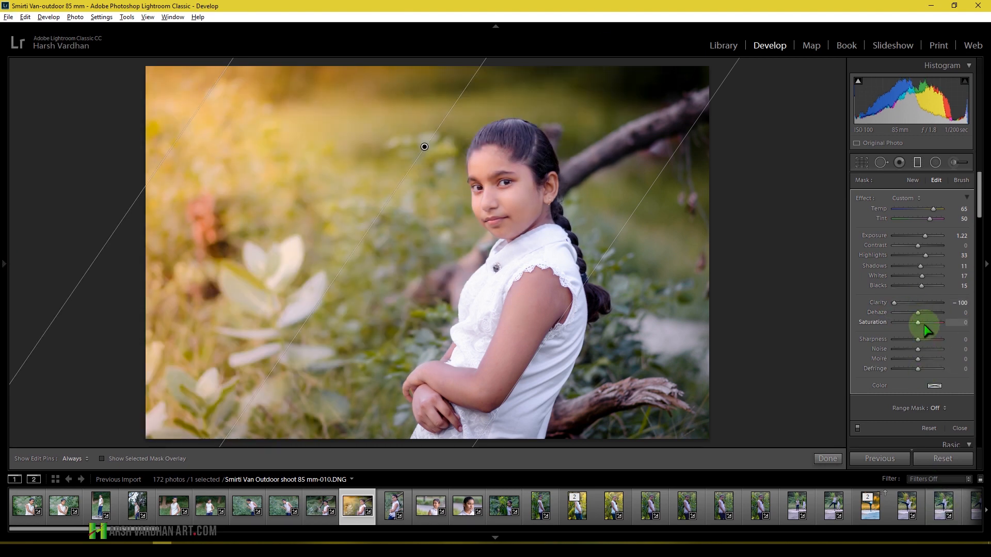
{"action": "left_click_drag", "start_coordinate": [924, 325], "coordinate": [925, 324]}
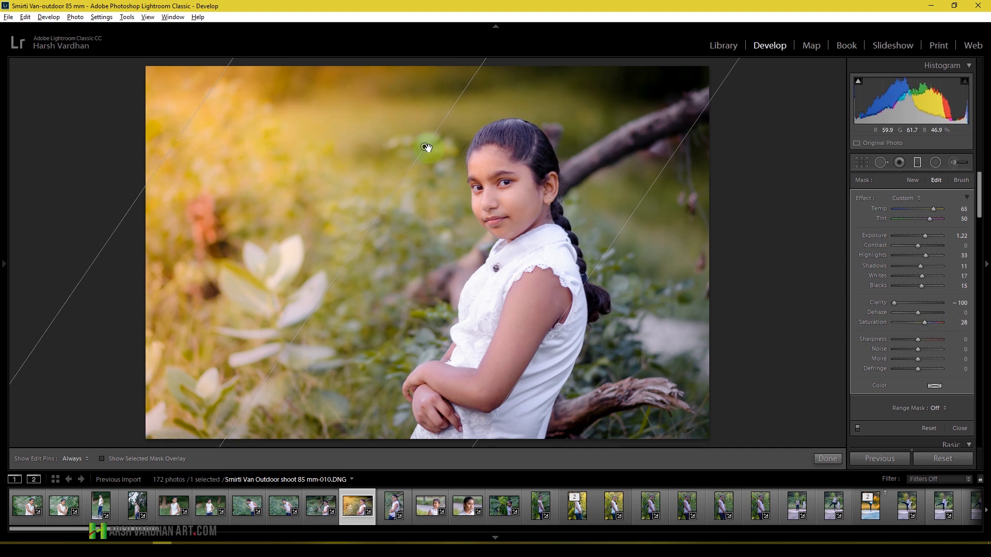
{"action": "left_click_drag", "start_coordinate": [425, 150], "coordinate": [455, 156]}
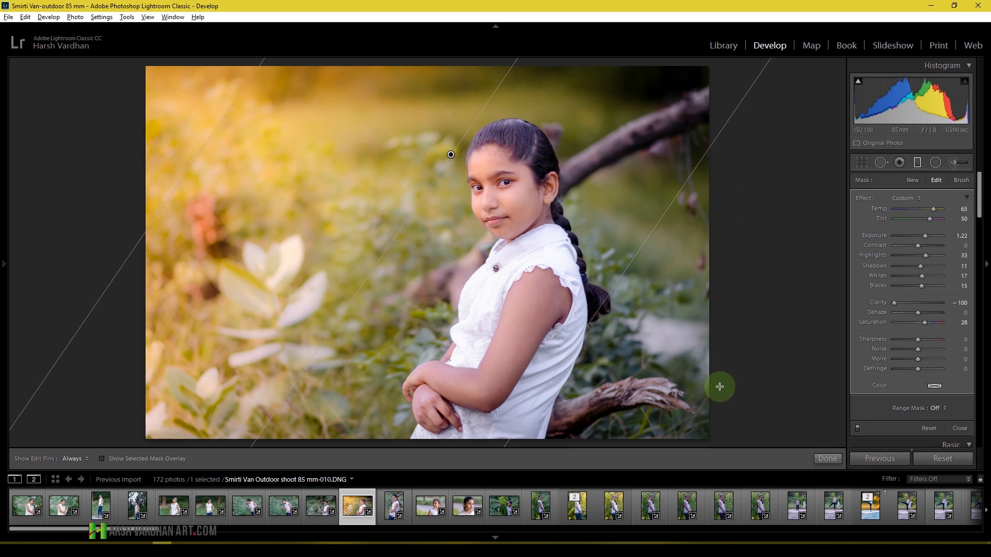
Add another graduated filter from the photo's lower-right corner with Exposure 0, Contrast 33, Highlights 0, Shadows -50 and Saturation 11
{"action": "left_click_drag", "start_coordinate": [720, 386], "coordinate": [463, 282]}
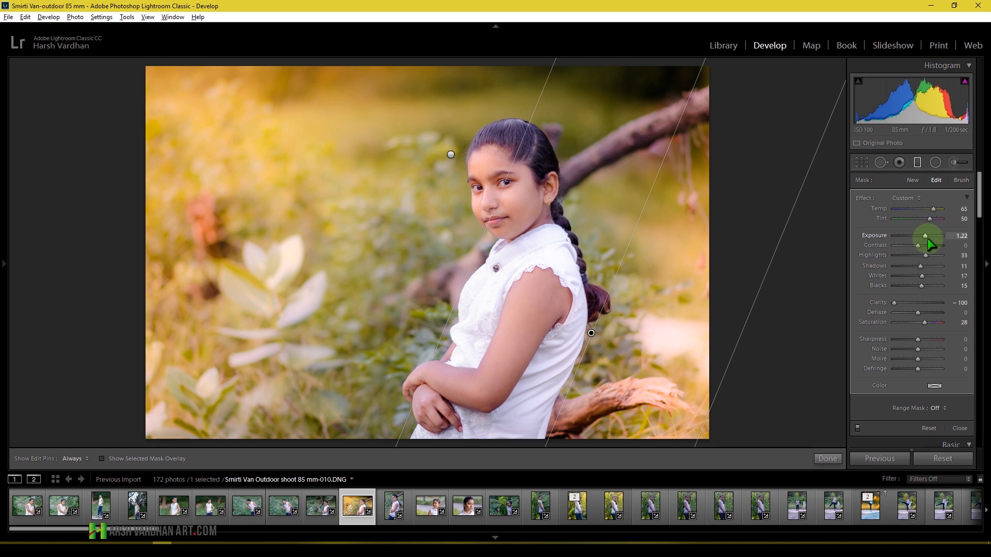
{"action": "left_click_drag", "start_coordinate": [924, 236], "coordinate": [916, 234]}
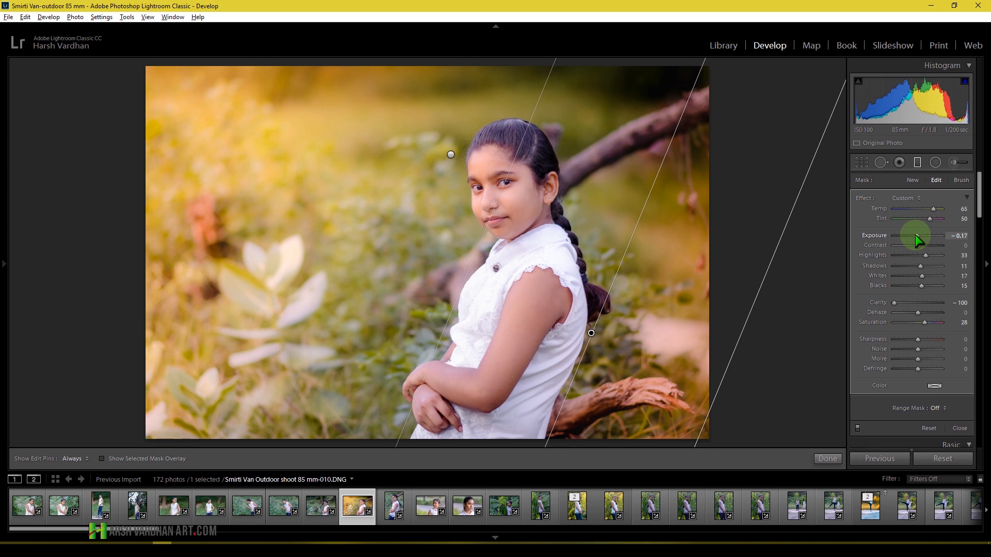
{"action": "double_click", "coordinate": [924, 237]}
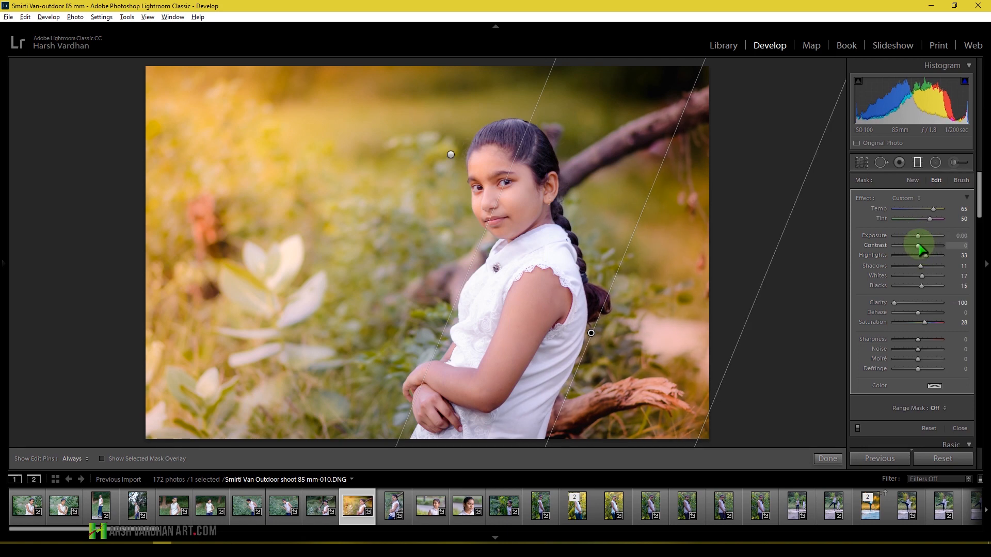
{"action": "left_click_drag", "start_coordinate": [937, 242], "coordinate": [918, 254]}
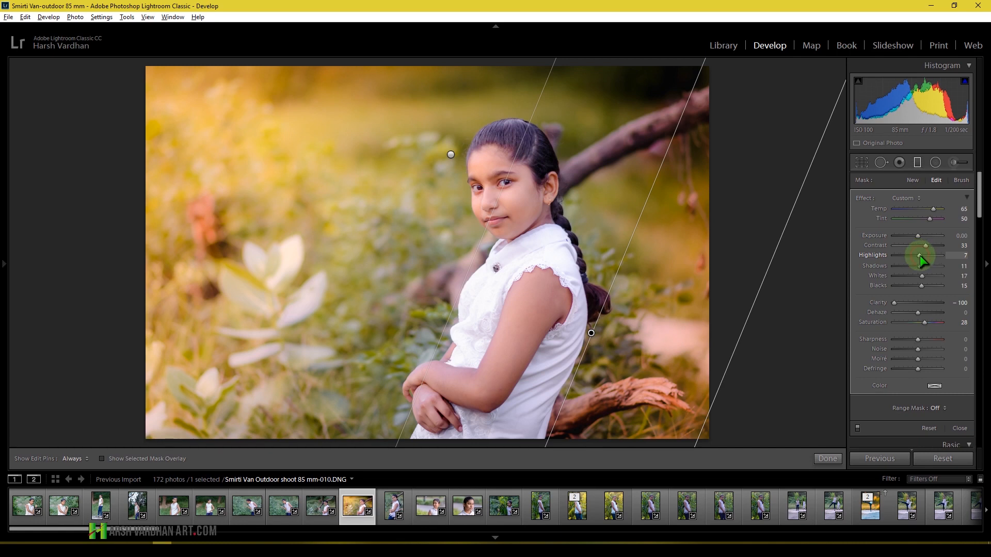
{"action": "left_click_drag", "start_coordinate": [917, 255], "coordinate": [908, 265]}
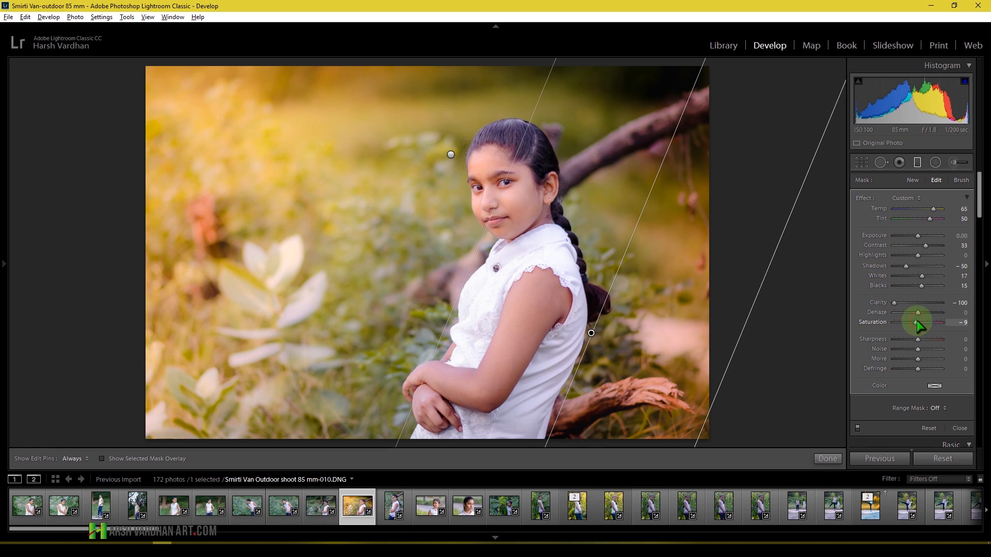
{"action": "mouse_move", "coordinate": [918, 320]}
{"action": "left_mouse_down"}
{"action": "mouse_move", "coordinate": [933, 320]}
{"action": "mouse_move", "coordinate": [922, 318]}
{"action": "left_mouse_up"}
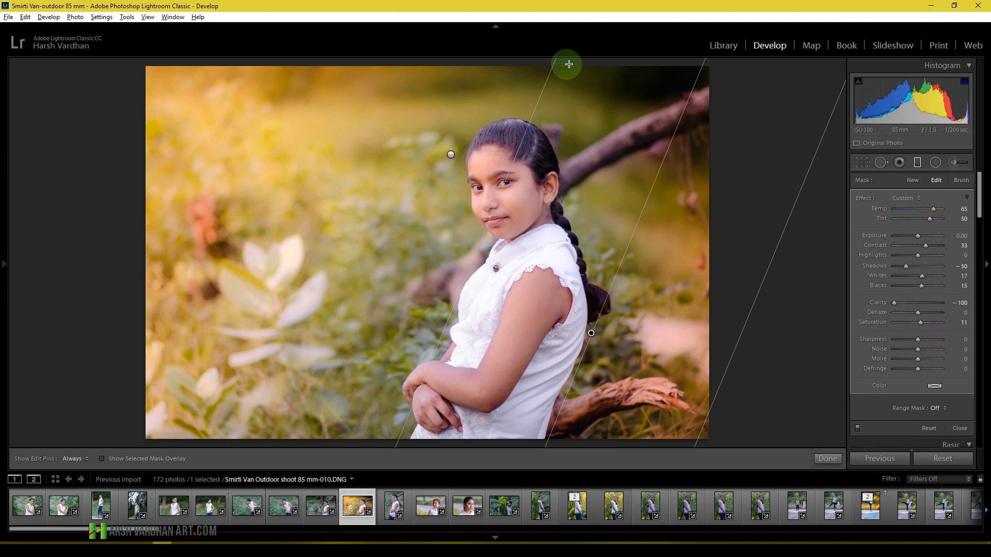
Add a graduated filter from the photo's upper edge with Temp 20, Tint 2, Exposure 0, Contrast -4 and Saturation -15, and compare before and after
{"action": "left_click_drag", "start_coordinate": [574, 65], "coordinate": [551, 170]}
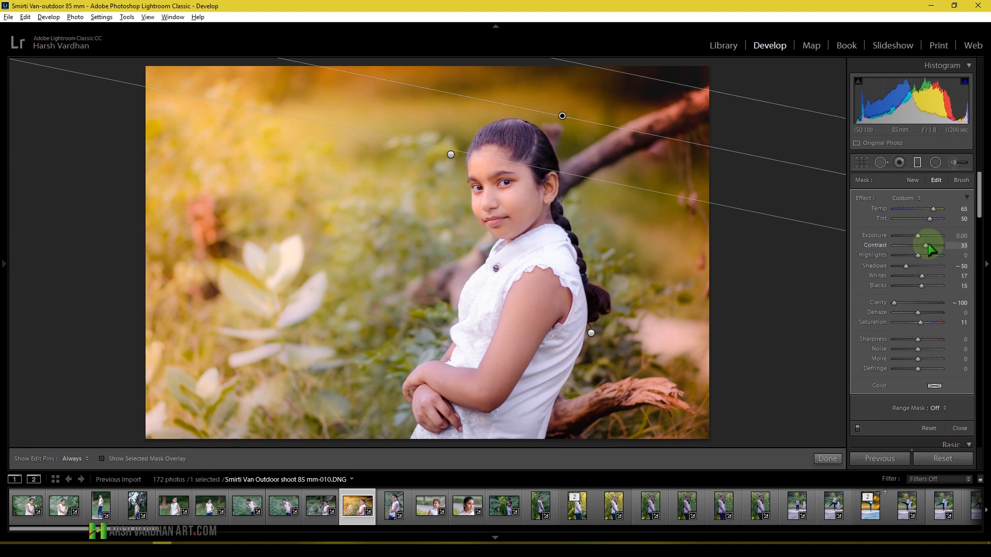
{"action": "mouse_move", "coordinate": [924, 244]}
{"action": "left_mouse_down"}
{"action": "mouse_move", "coordinate": [909, 248]}
{"action": "mouse_move", "coordinate": [919, 234]}
{"action": "left_mouse_up"}
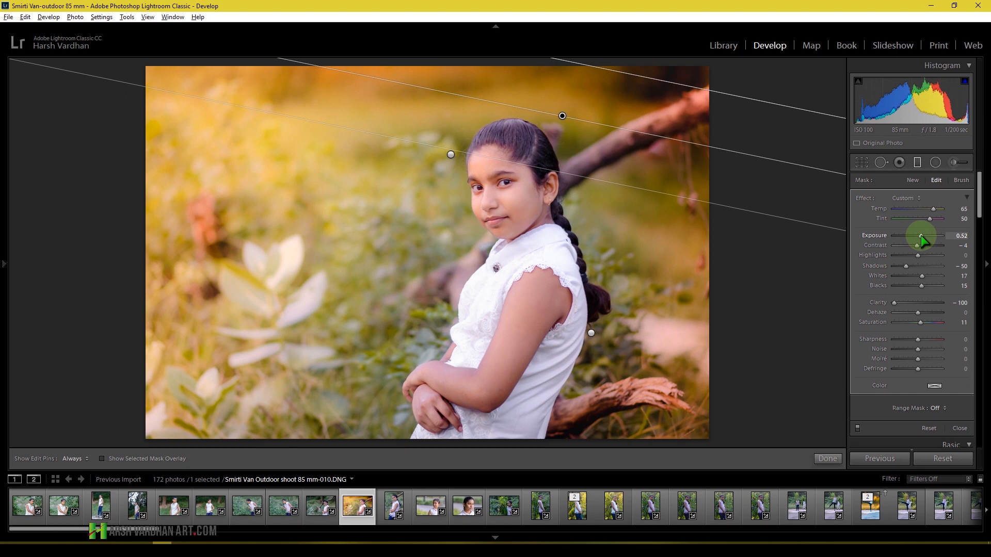
{"action": "double_click", "coordinate": [921, 235]}
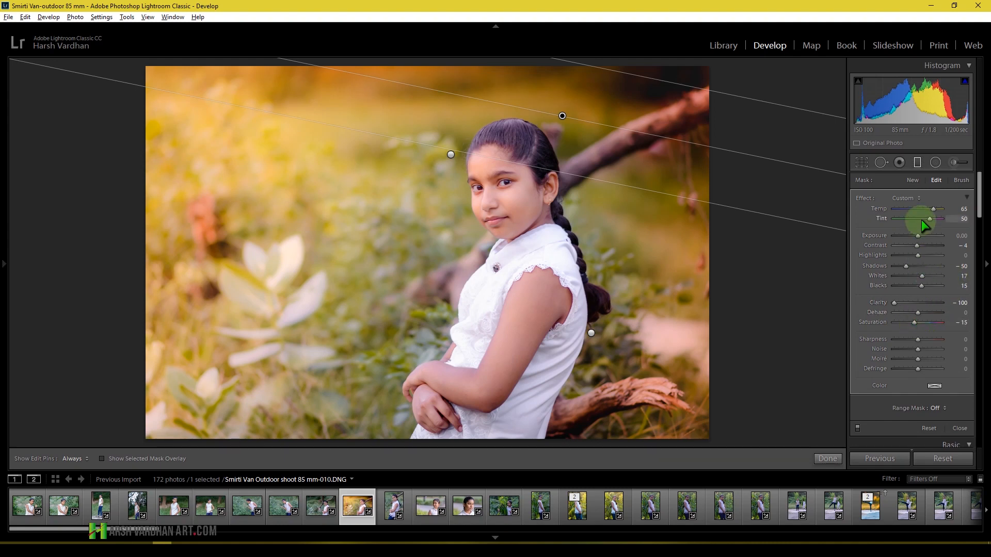
{"action": "mouse_move", "coordinate": [928, 218]}
{"action": "left_mouse_down"}
{"action": "mouse_move", "coordinate": [924, 208]}
{"action": "mouse_move", "coordinate": [918, 219]}
{"action": "mouse_move", "coordinate": [924, 206]}
{"action": "left_mouse_up"}
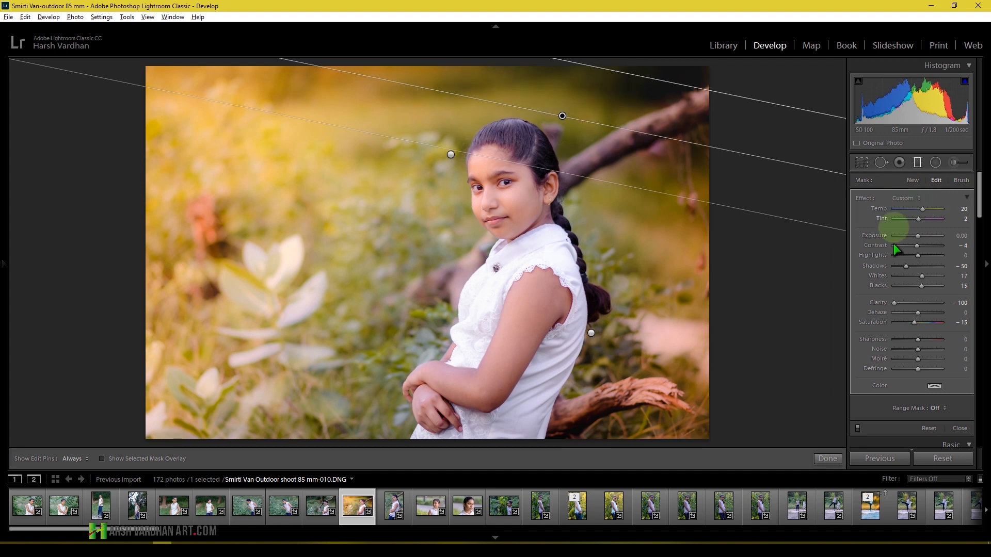
{"action": "left_click", "coordinate": [827, 459]}
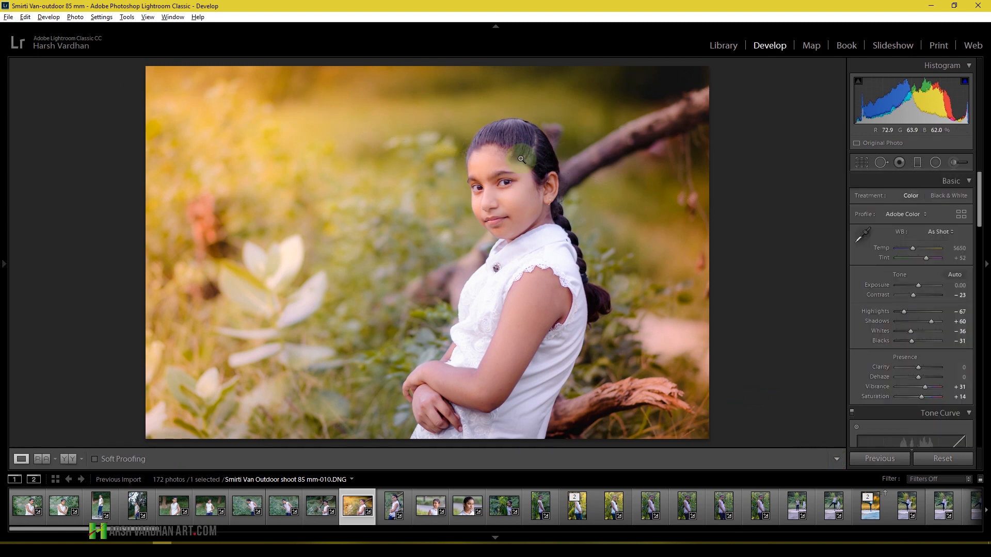
{"action": "left_click", "coordinate": [500, 192]}
{"action": "left_click", "coordinate": [505, 195]}
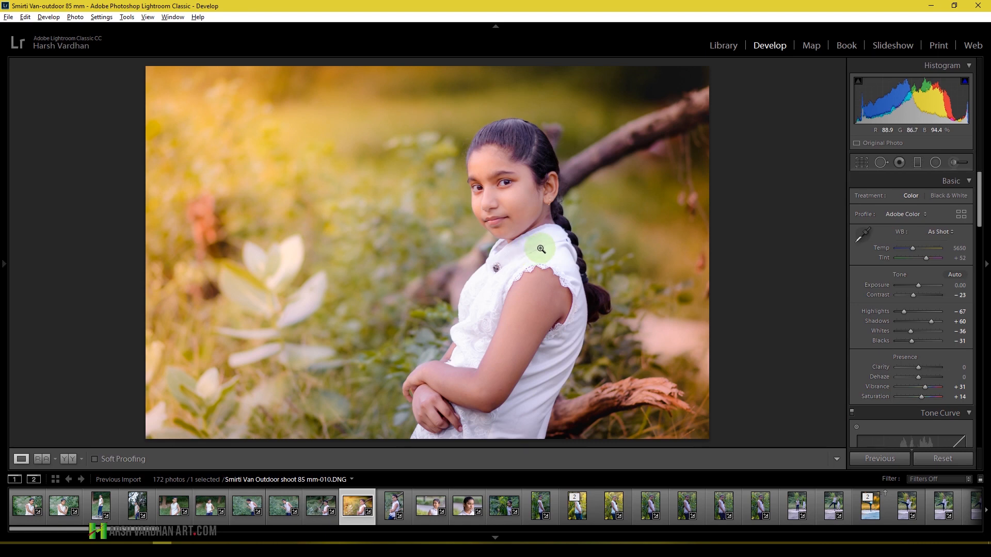
{"action": "key", "text": "backslash"}
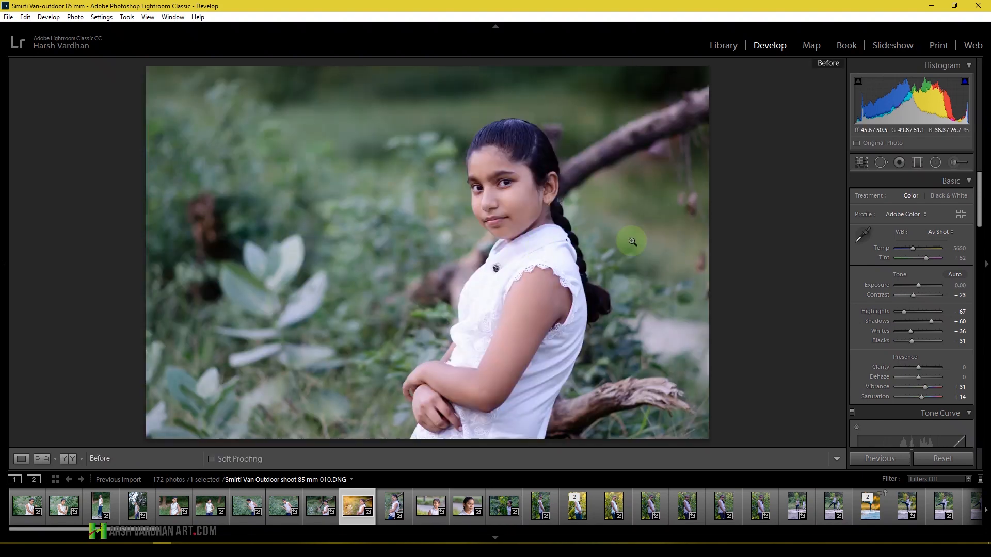
{"action": "key", "text": "backslash"}
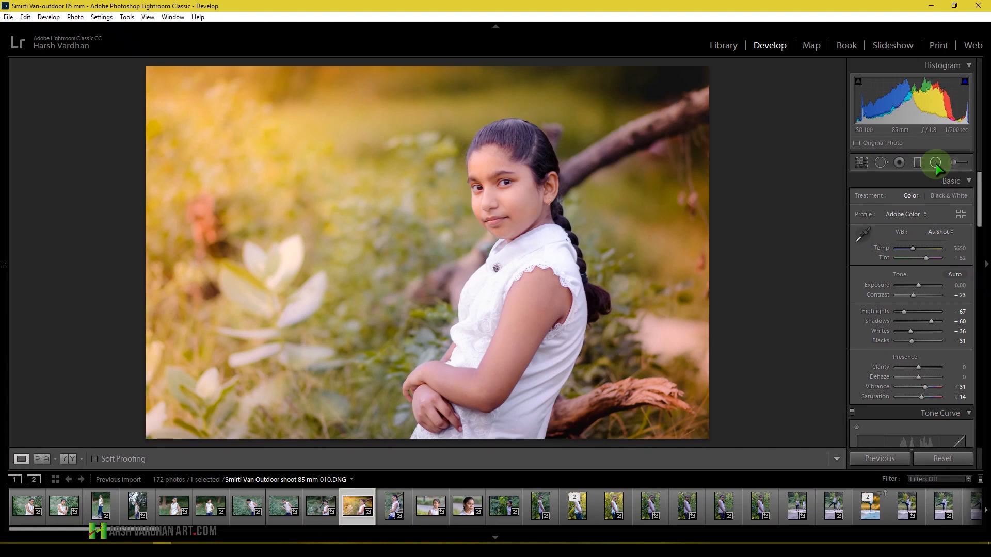
Draw a radial filter around the girl, center it on her torso and enlarge it to enclose most of the frame
{"action": "left_click", "coordinate": [937, 163]}
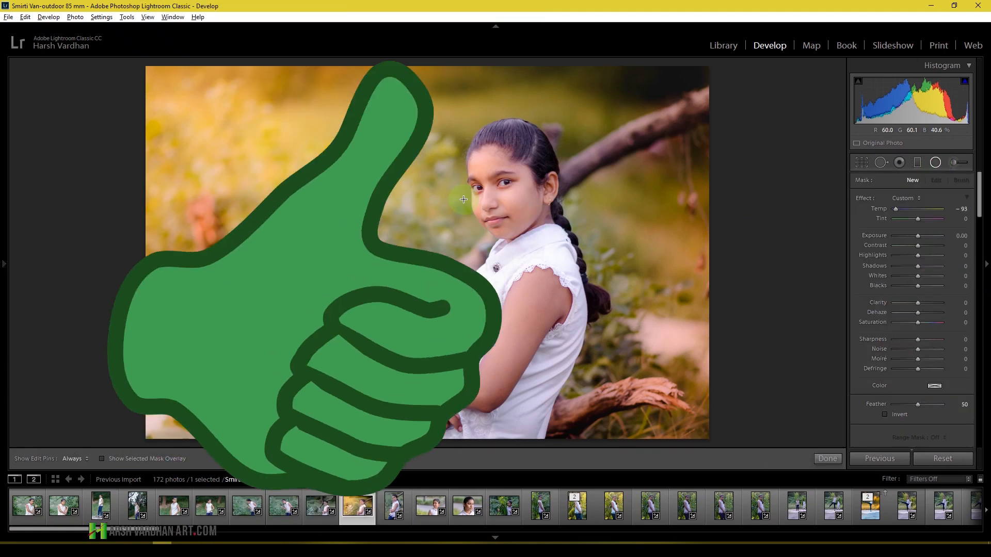
{"action": "left_click_drag", "start_coordinate": [464, 199], "coordinate": [608, 387]}
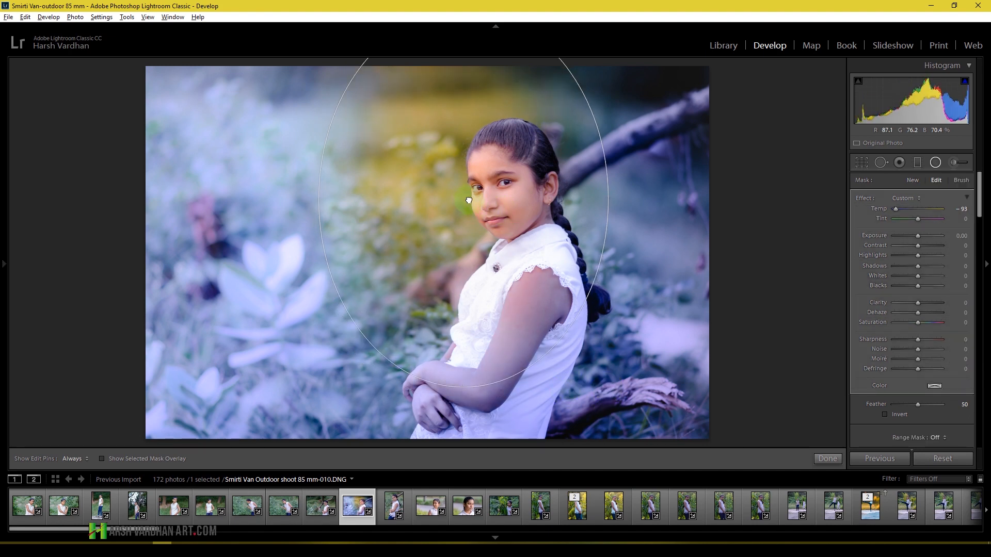
{"action": "left_click_drag", "start_coordinate": [469, 201], "coordinate": [499, 284]}
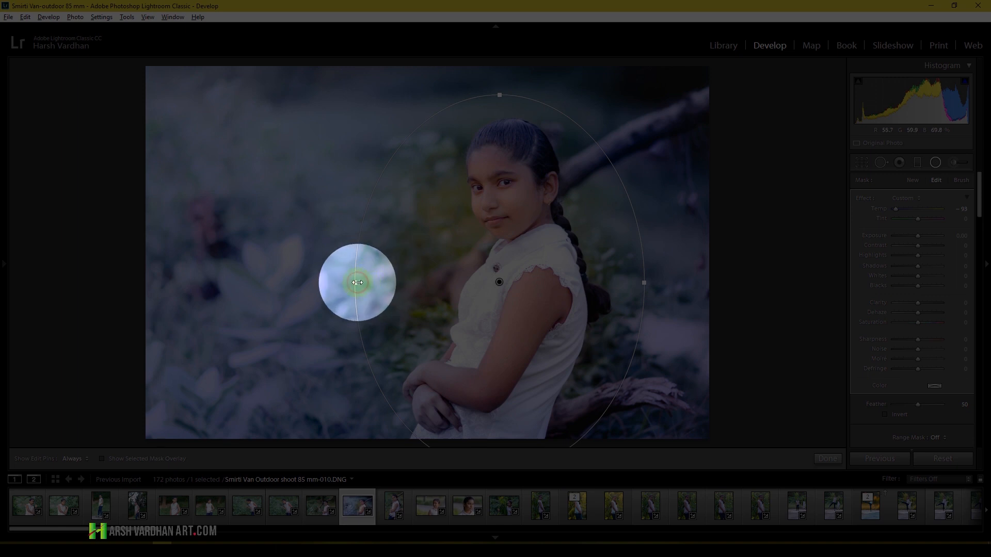
{"action": "left_click_drag", "start_coordinate": [358, 282], "coordinate": [304, 281]}
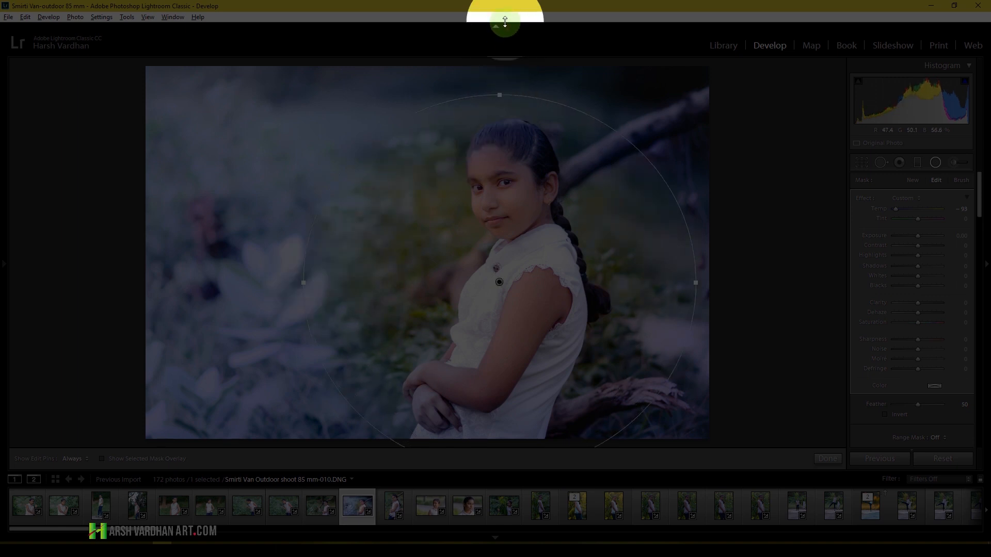
{"action": "left_click_drag", "start_coordinate": [505, 22], "coordinate": [504, 22]}
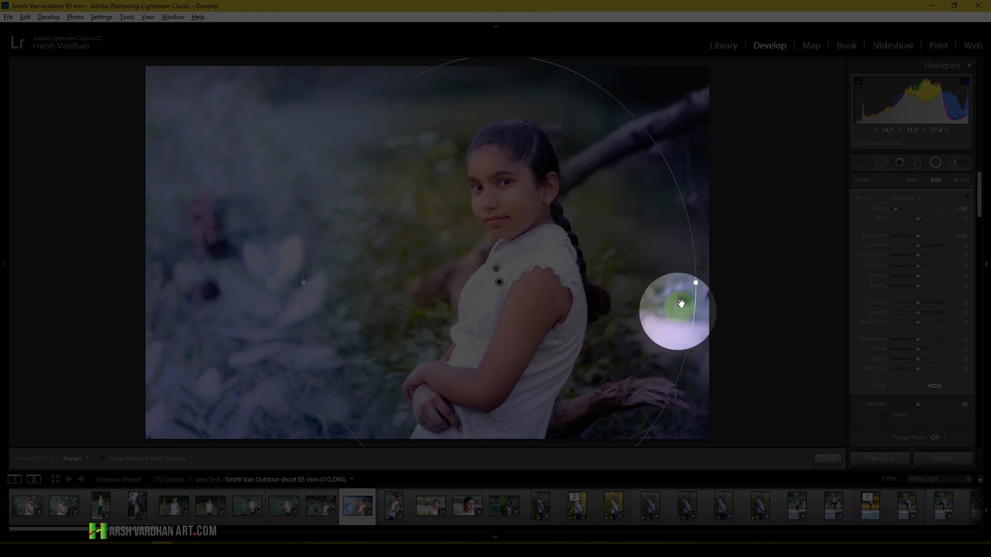
{"action": "left_click_drag", "start_coordinate": [693, 284], "coordinate": [727, 285]}
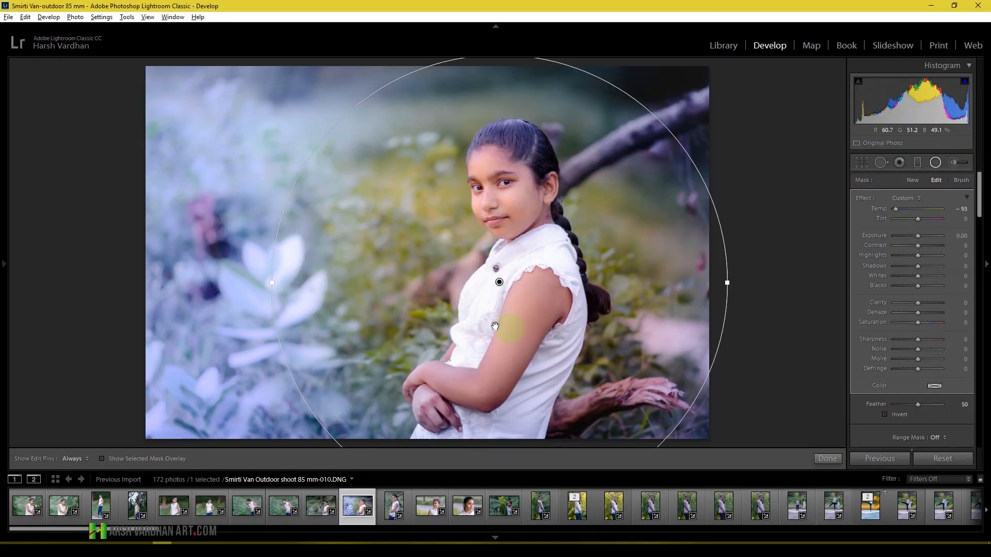
{"action": "left_click_drag", "start_coordinate": [272, 283], "coordinate": [242, 287]}
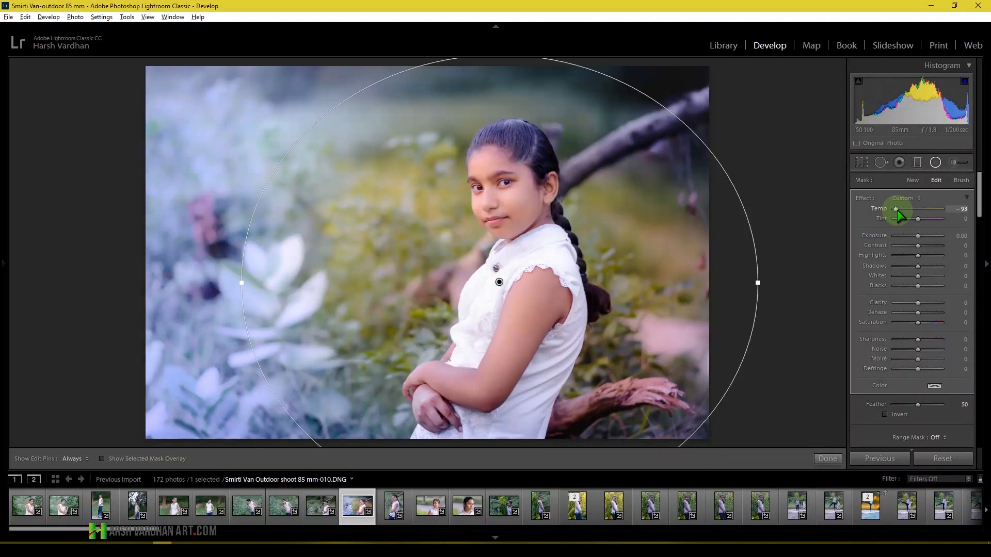
Reset the radial filter's Temp, set its Exposure to -0.26 and Contrast to 50, and check the girl's face up close
{"action": "double_click", "coordinate": [897, 209]}
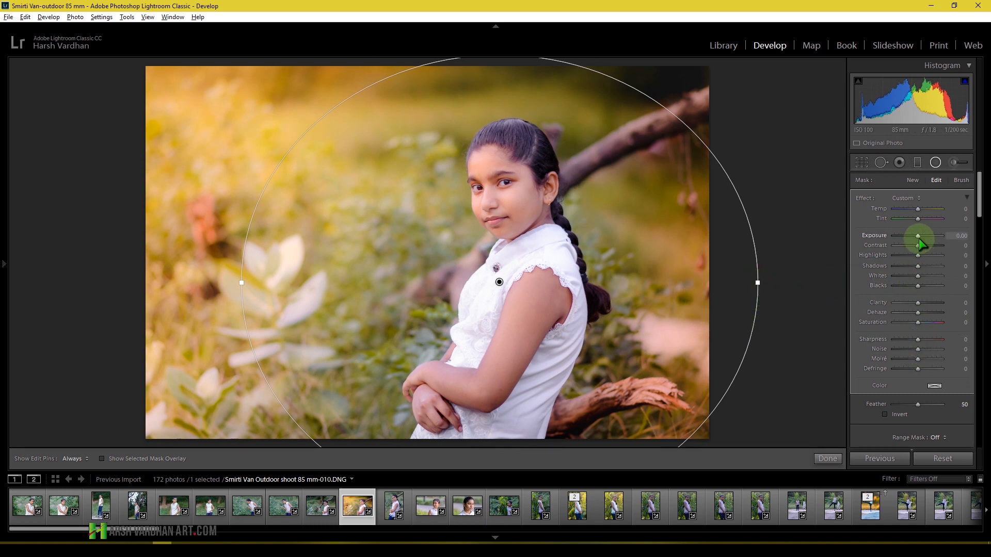
{"action": "left_click_drag", "start_coordinate": [917, 235], "coordinate": [916, 237]}
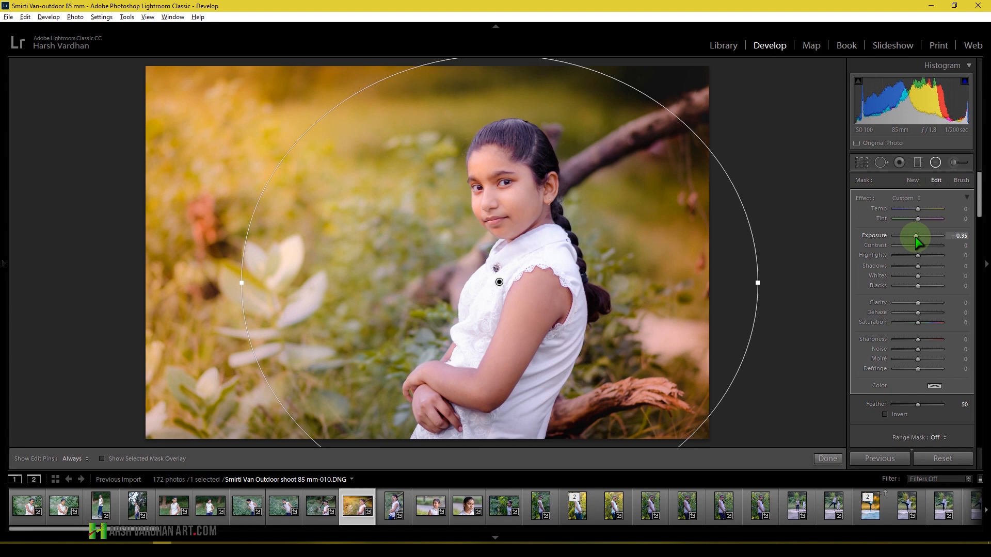
{"action": "left_click_drag", "start_coordinate": [916, 237], "coordinate": [914, 237]}
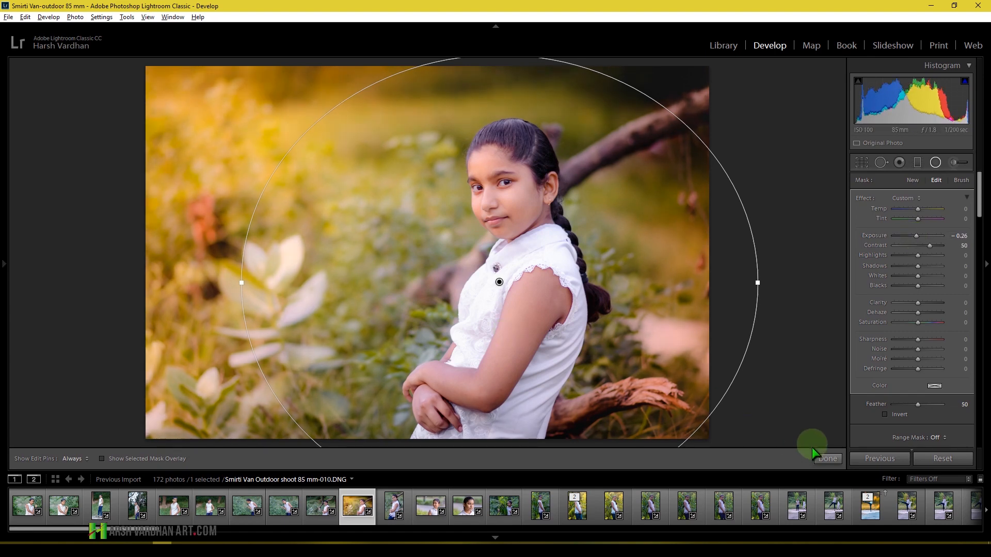
{"action": "left_click", "coordinate": [832, 460]}
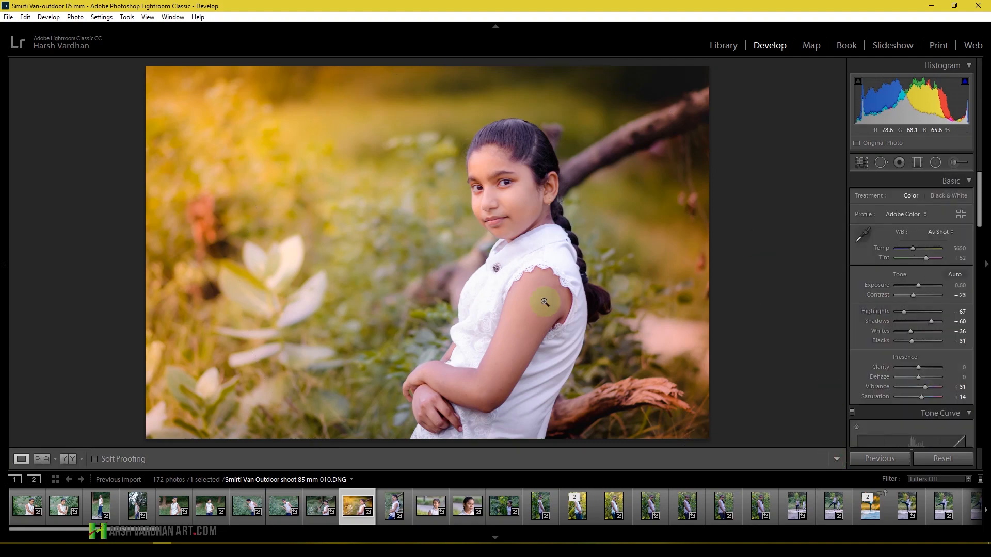
{"action": "left_click", "coordinate": [514, 194]}
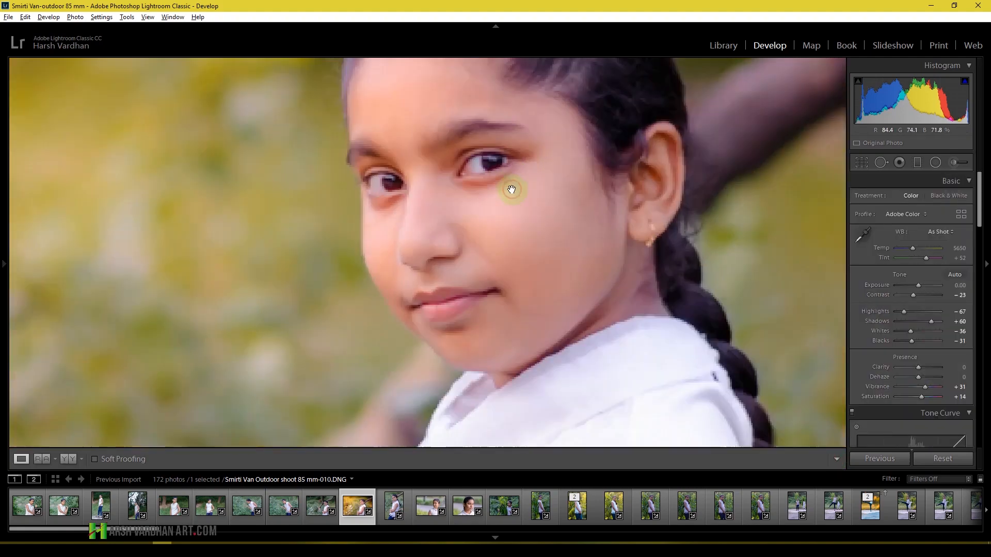
{"action": "left_click", "coordinate": [551, 246]}
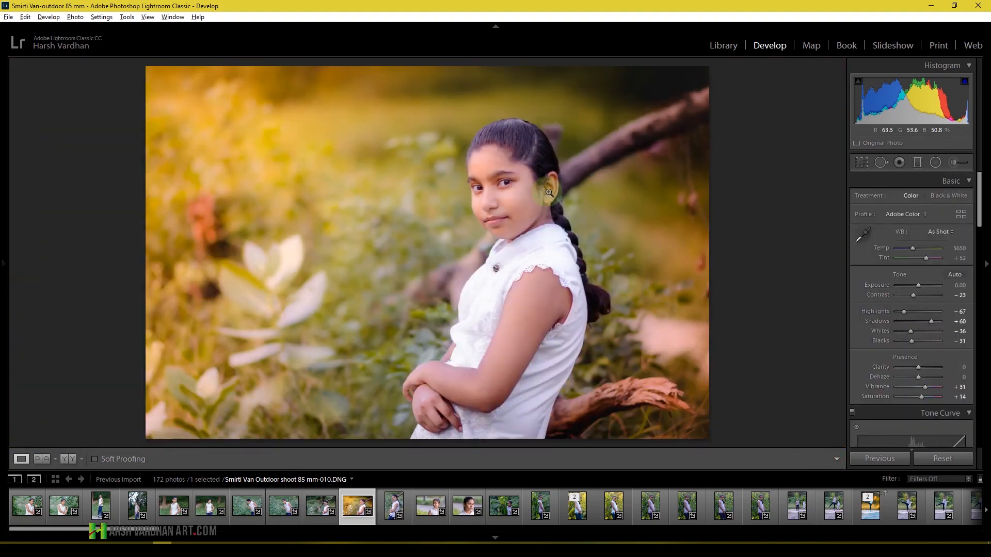
Narrow the radial filter around the girl, rotate it very slightly, and set its Exposure to -0.44 and Contrast to 7
{"action": "left_click", "coordinate": [937, 165]}
{"action": "left_click", "coordinate": [500, 282]}
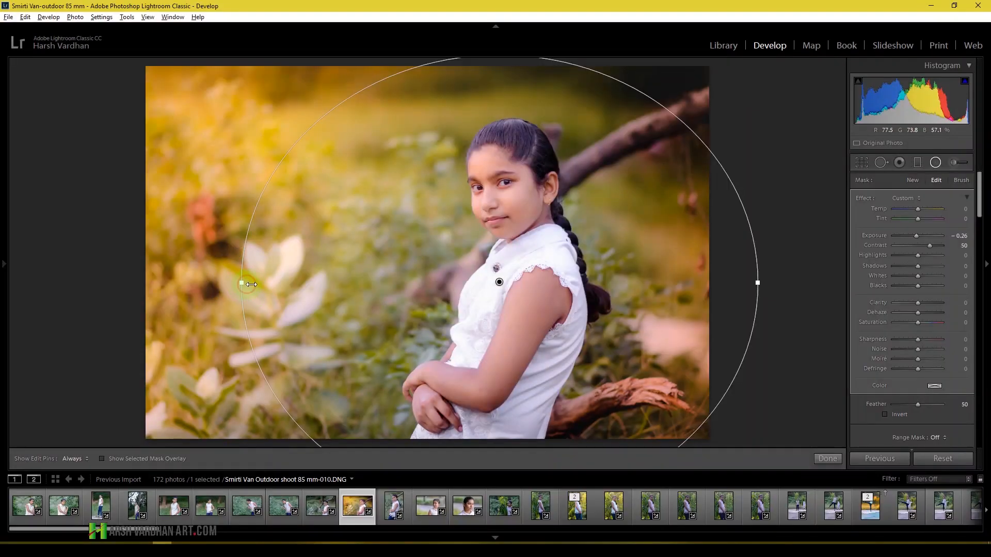
{"action": "left_click_drag", "start_coordinate": [252, 284], "coordinate": [338, 282]}
{"action": "mouse_move", "coordinate": [917, 236]}
{"action": "left_mouse_down"}
{"action": "mouse_move", "coordinate": [912, 247]}
{"action": "mouse_move", "coordinate": [929, 244]}
{"action": "mouse_move", "coordinate": [919, 246]}
{"action": "left_mouse_up"}
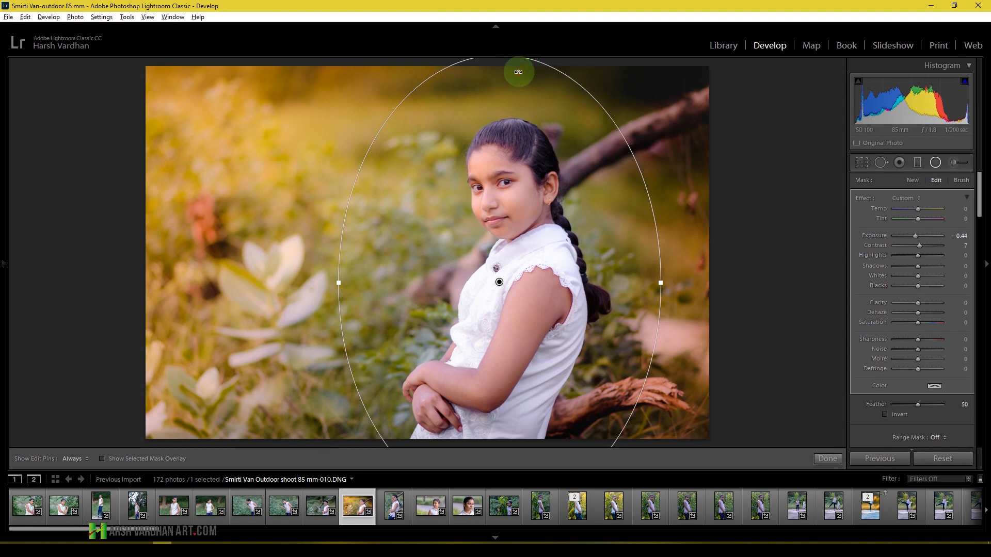
{"action": "left_click_drag", "start_coordinate": [518, 72], "coordinate": [524, 101]}
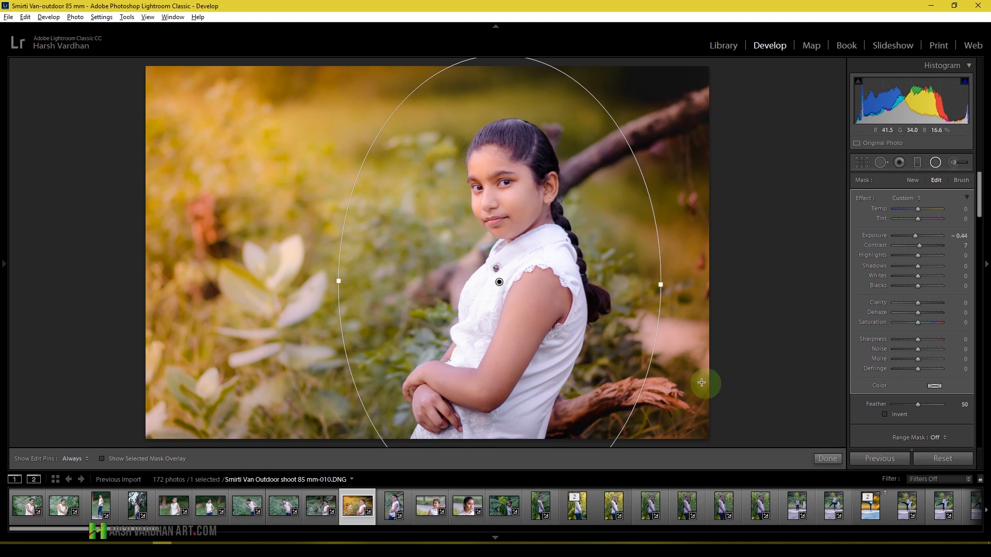
{"action": "left_click", "coordinate": [828, 459]}
Examine the girl's face up close and compare the edited portrait with the original version
{"action": "left_click", "coordinate": [506, 202]}
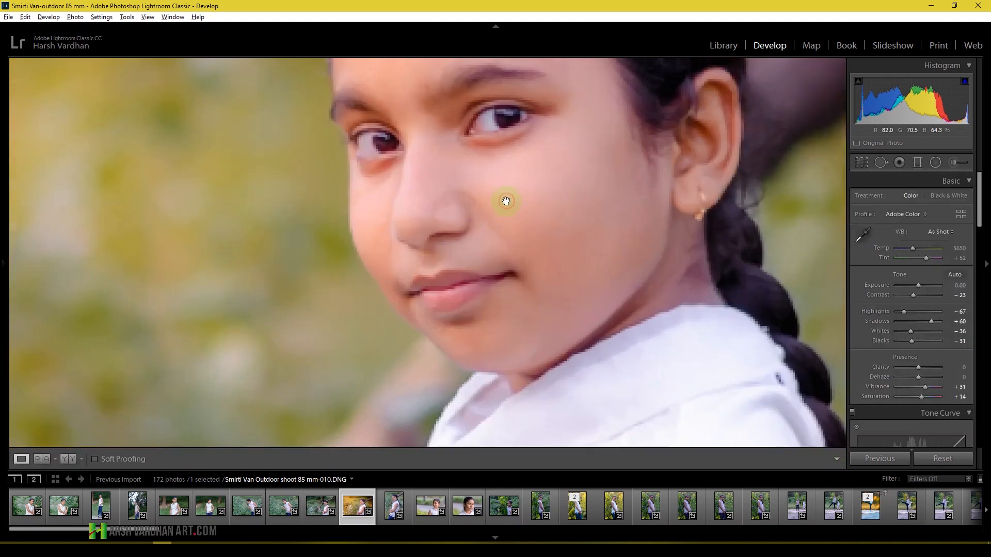
{"action": "left_click", "coordinate": [506, 201]}
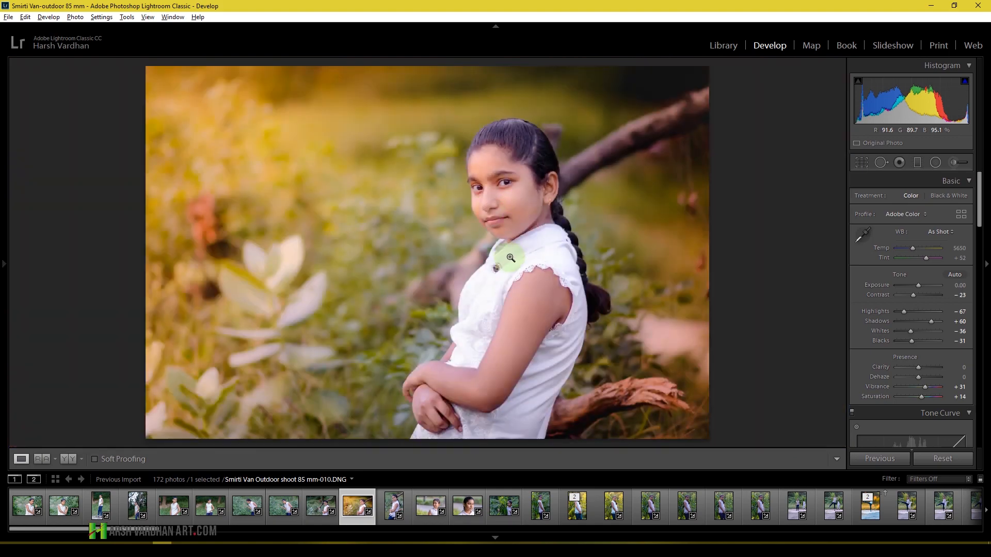
{"action": "key", "text": "backslash"}
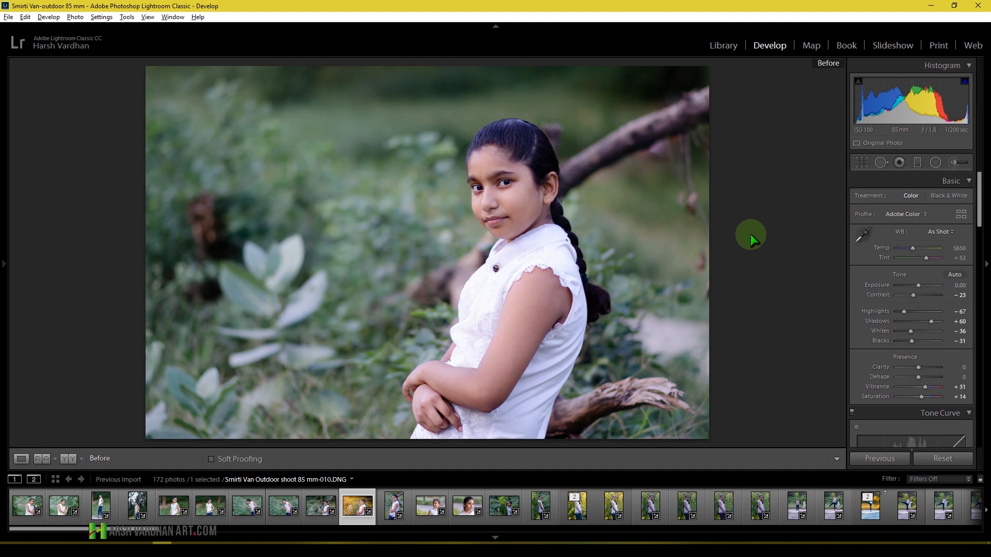
{"action": "key", "text": "backslash"}
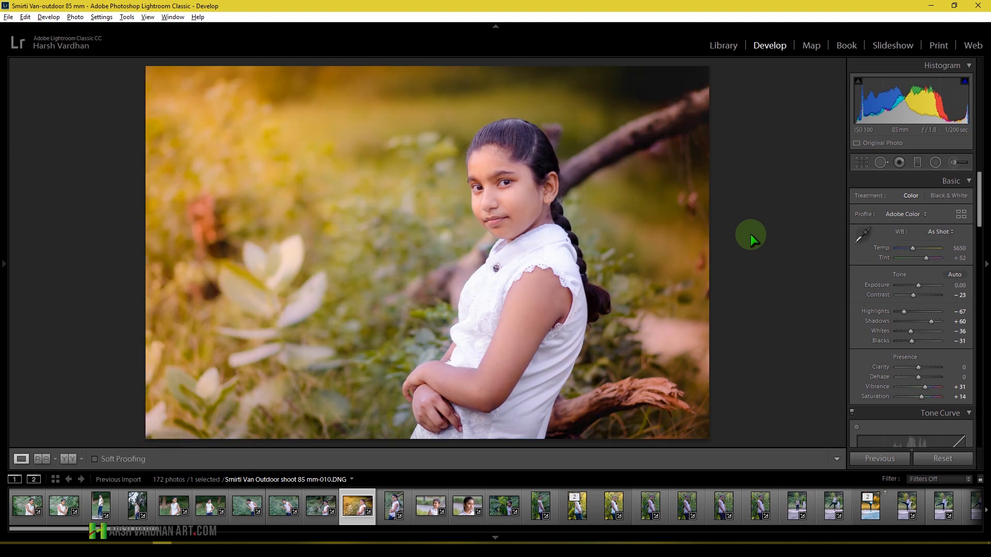
{"action": "left_click", "coordinate": [500, 181]}
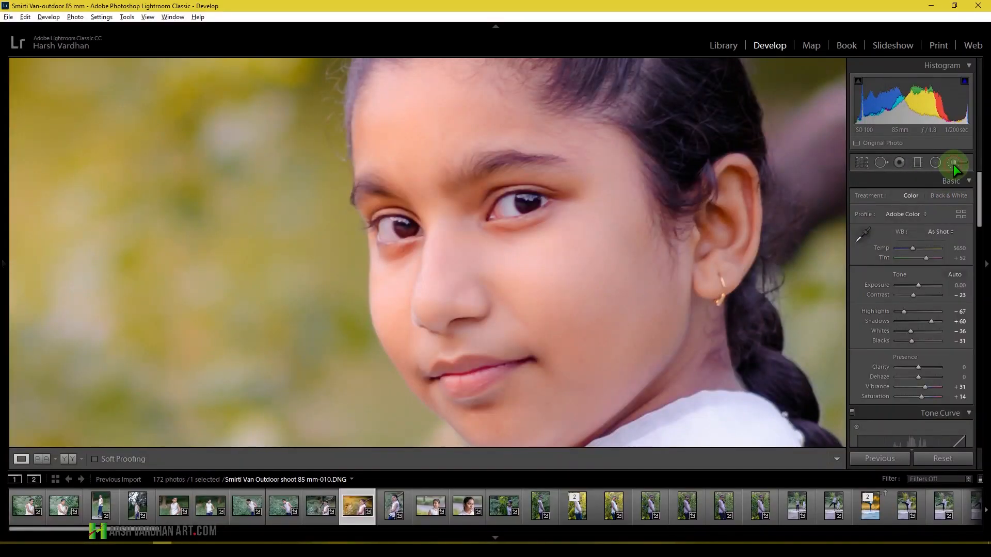
Start a new Adjustment Brush with Temp reset to 0, the Exposure effect preset and Exposure set to 0.87
{"action": "left_click", "coordinate": [954, 165]}
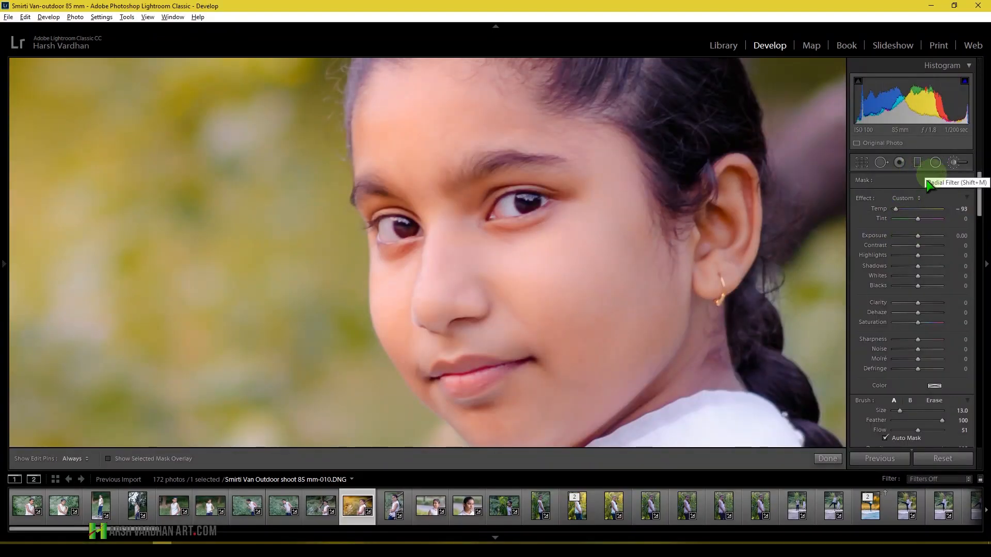
{"action": "left_click_drag", "start_coordinate": [897, 209], "coordinate": [918, 208]}
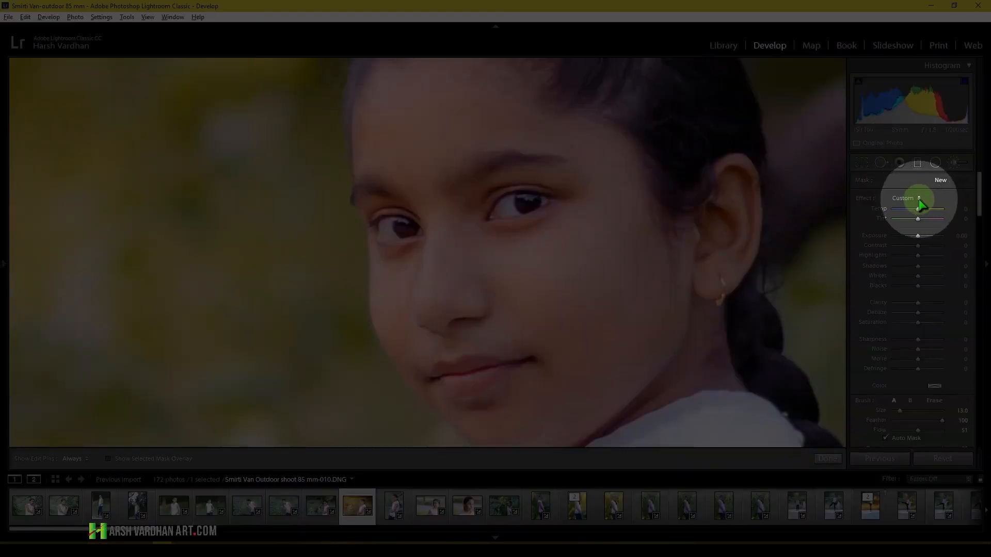
{"action": "left_click", "coordinate": [919, 199]}
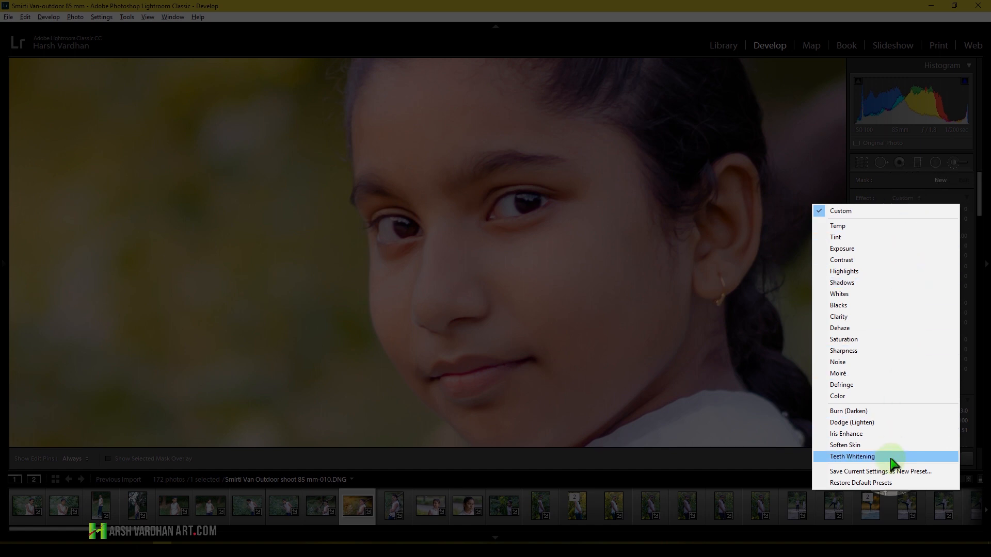
{"action": "left_click", "coordinate": [843, 253]}
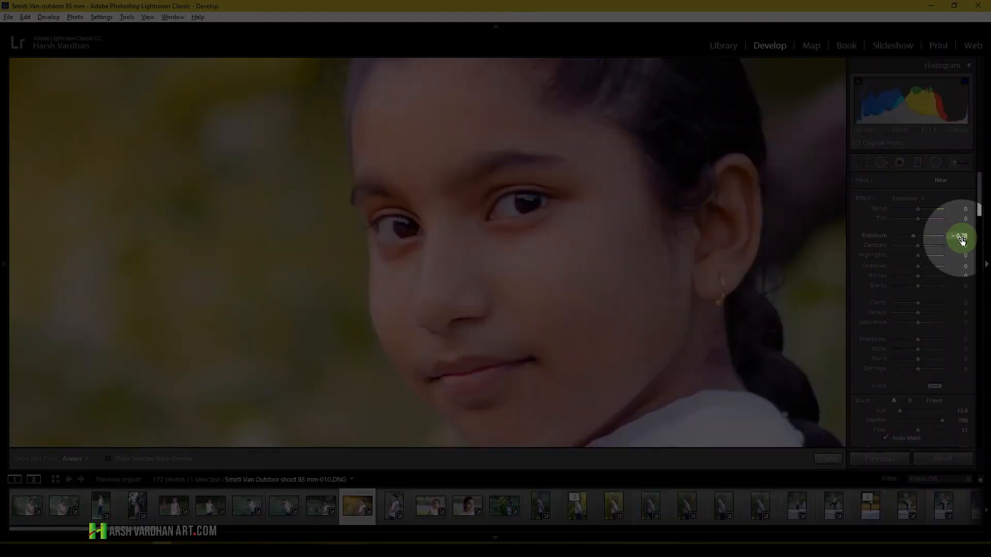
{"action": "left_click", "coordinate": [909, 198]}
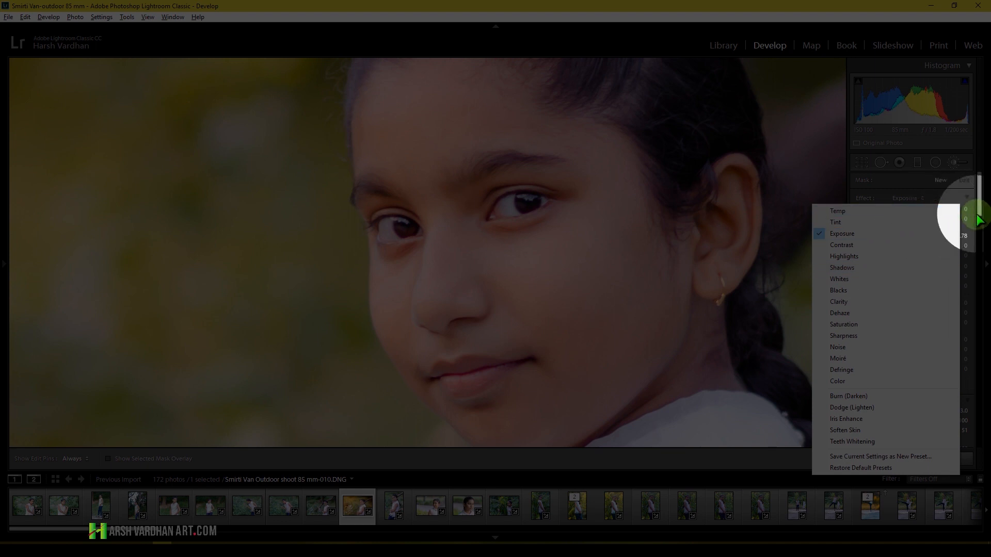
{"action": "key", "text": "Escape"}
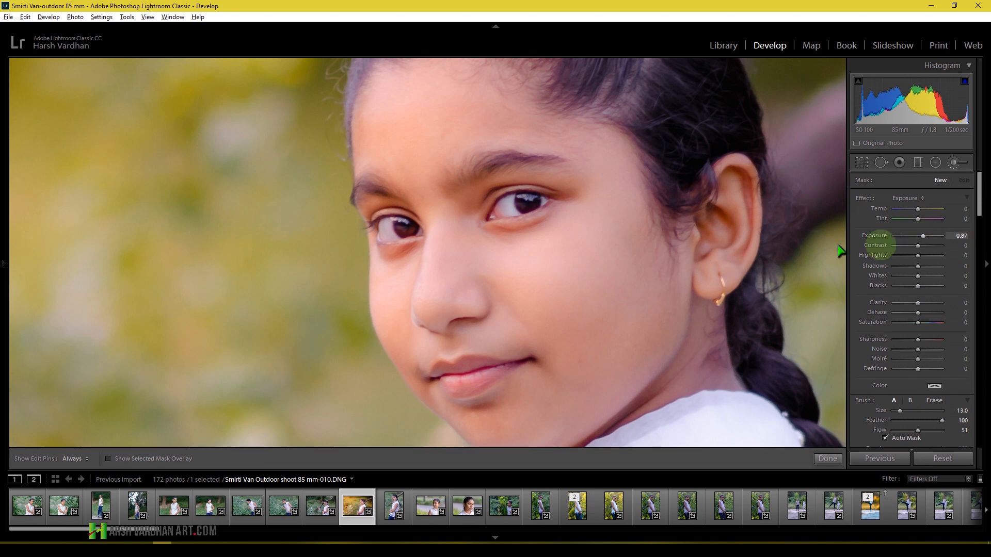
Reduce the Adjustment Brush to size 2 to fit the iris of the girl's eye nearer her ear
{"action": "left_click_drag", "start_coordinate": [524, 204], "coordinate": [538, 206]}
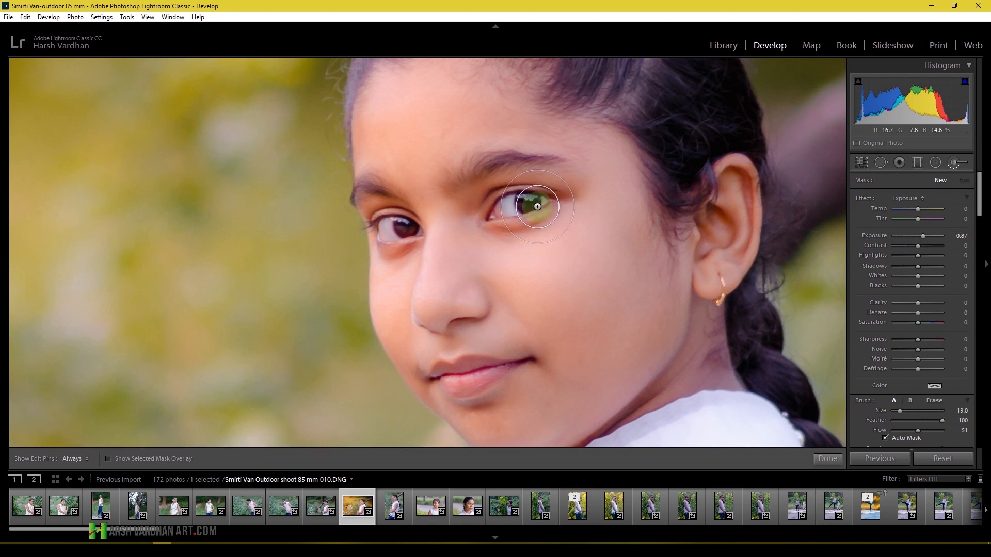
{"action": "mouse_move", "coordinate": [537, 207]}
{"action": "left_mouse_down"}
{"action": "mouse_move", "coordinate": [550, 267]}
{"action": "mouse_move", "coordinate": [556, 227]}
{"action": "mouse_move", "coordinate": [531, 208]}
{"action": "left_mouse_up"}
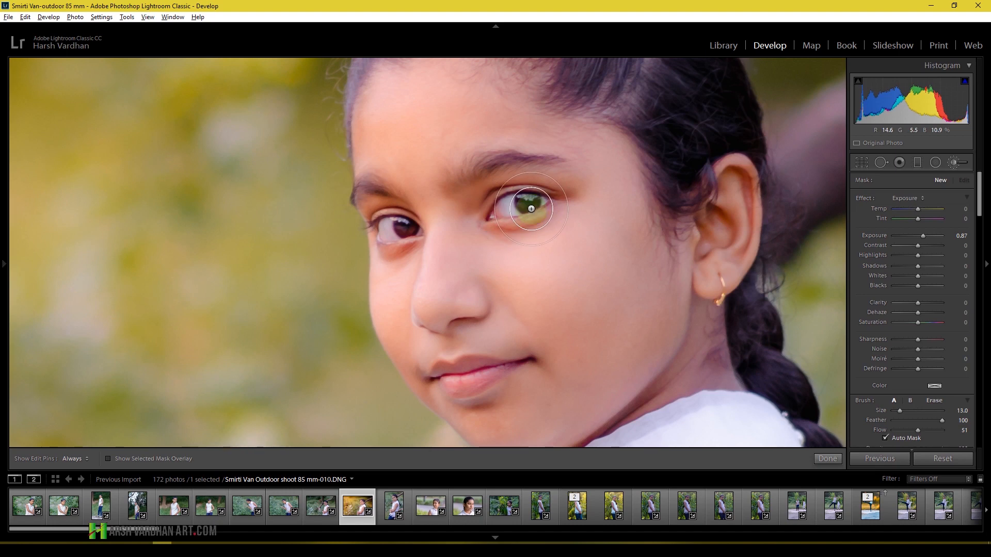
{"action": "scroll", "coordinate": [531, 208], "scroll_direction": "down", "scroll_amount": 9}
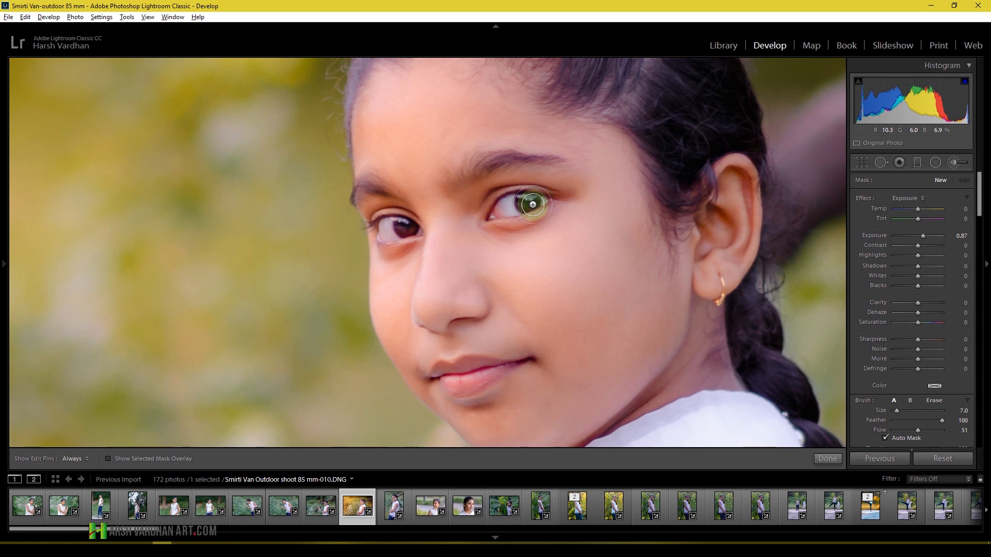
{"action": "scroll", "coordinate": [532, 204], "scroll_direction": "down", "scroll_amount": 1}
{"action": "left_click", "coordinate": [523, 202]}
{"action": "left_click", "coordinate": [503, 180]}
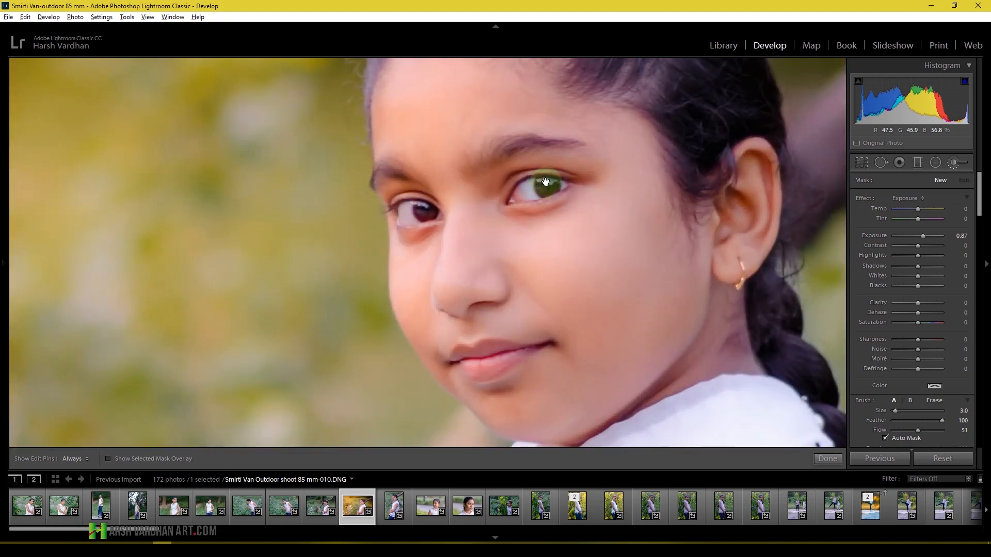
{"action": "left_click", "coordinate": [546, 181]}
{"action": "left_click", "coordinate": [509, 172]}
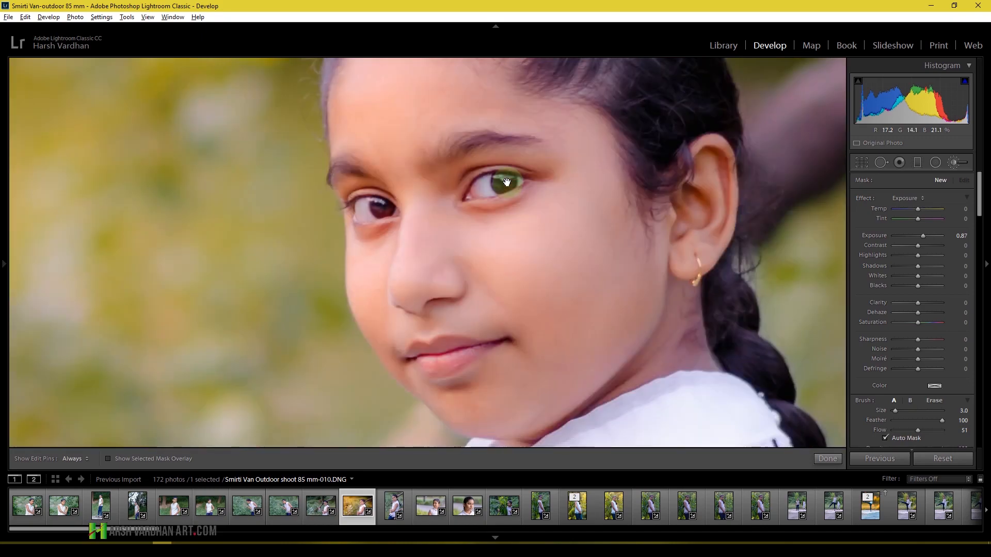
{"action": "key", "text": "k"}
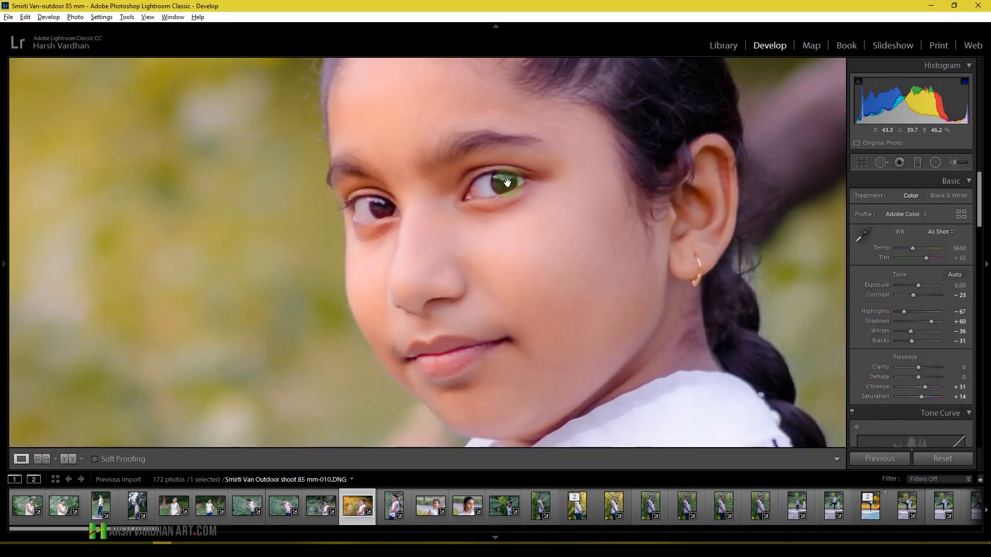
{"action": "key", "text": "k"}
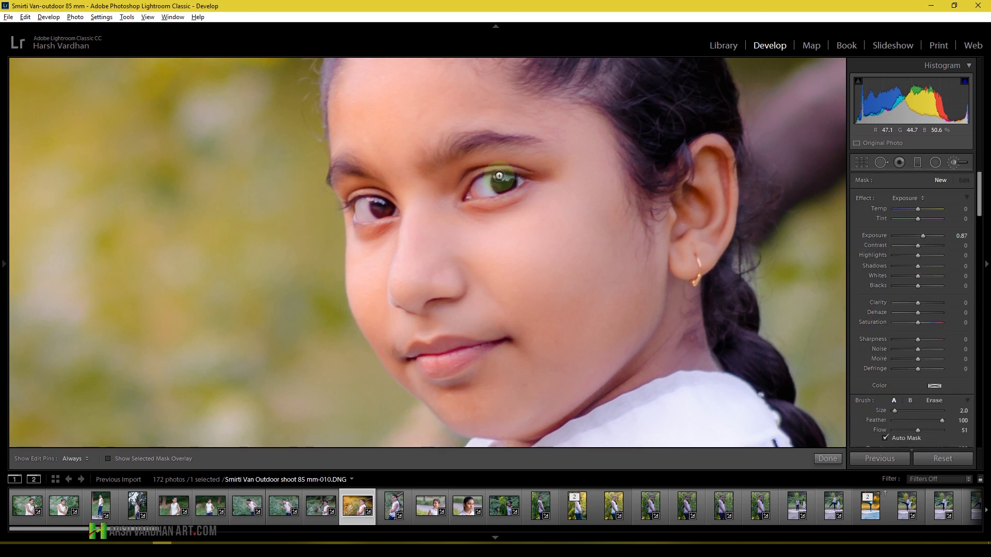
Brush the exposure adjustment over the iris nearer the girl's ear at size 1, then enlarge the brush to size 3
{"action": "key", "text": "["}
{"action": "key", "text": "h"}
{"action": "left_click", "coordinate": [497, 177]}
{"action": "key", "text": "h"}
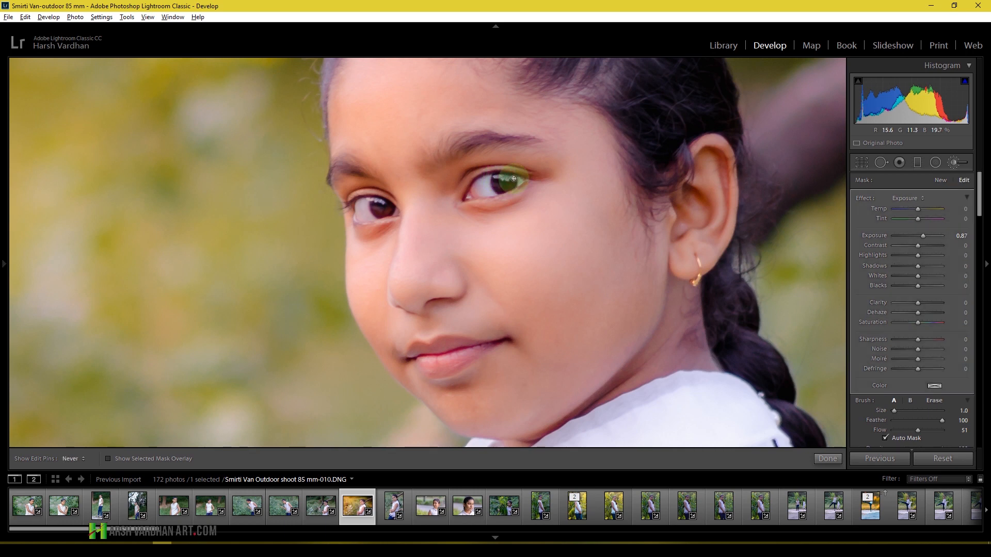
{"action": "key", "text": "h"}
{"action": "left_click_drag", "start_coordinate": [503, 179], "coordinate": [502, 185]}
{"action": "key", "text": "h"}
{"action": "scroll", "coordinate": [501, 185], "scroll_direction": "up", "scroll_amount": 2}
{"action": "key", "text": "h"}
{"action": "key", "text": "h"}
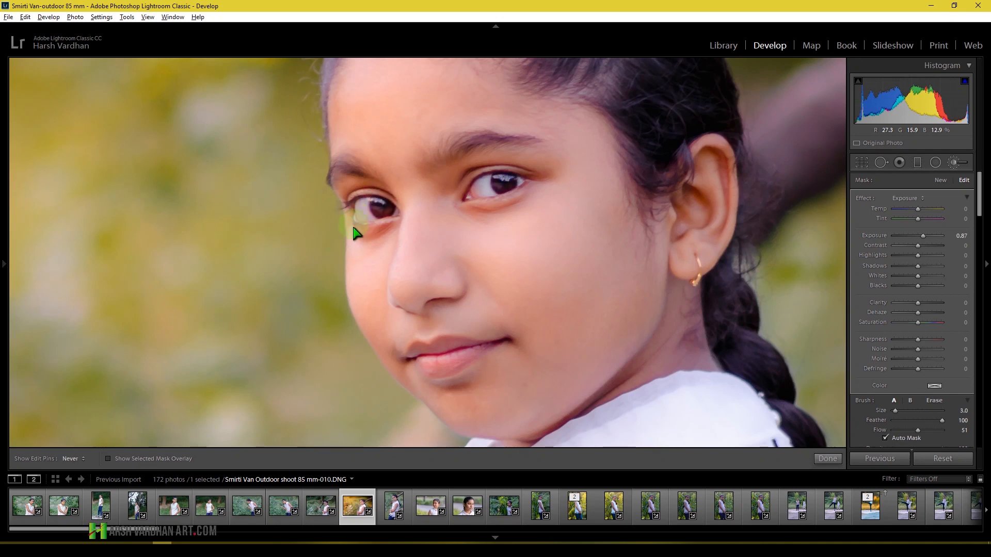
Brush the same adjustment over the girl's other iris and set the mask's Exposure to 0.96
{"action": "key", "text": "h"}
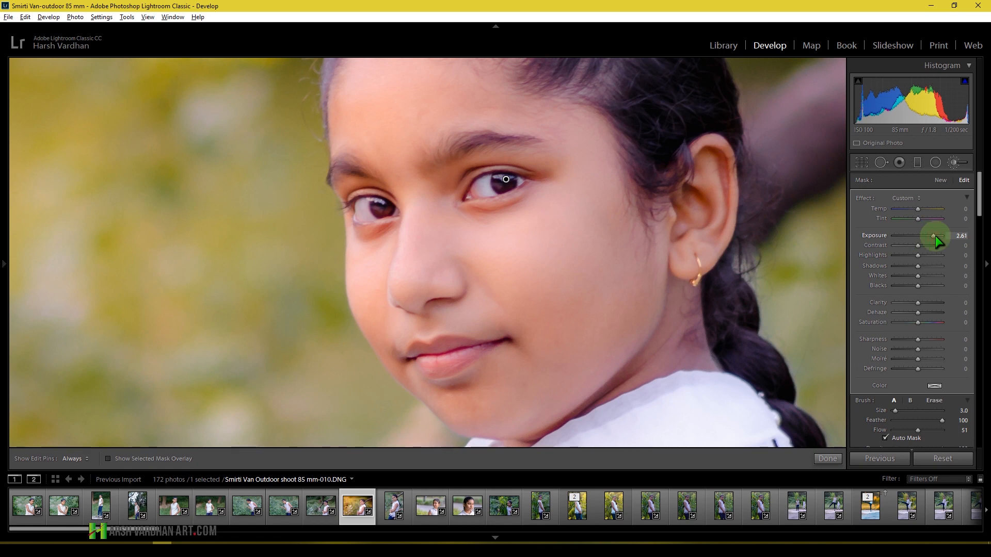
{"action": "left_click_drag", "start_coordinate": [928, 235], "coordinate": [923, 234]}
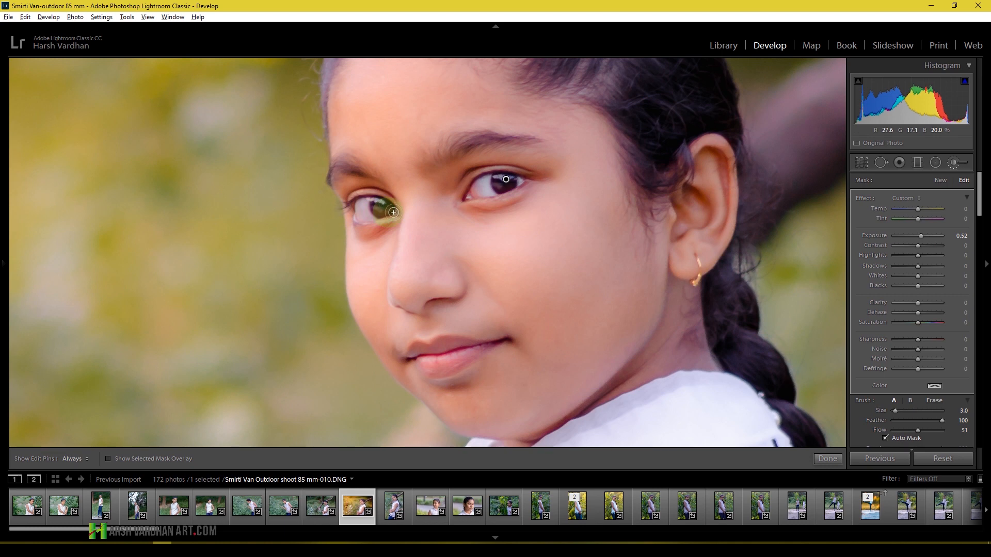
{"action": "left_click", "coordinate": [928, 234]}
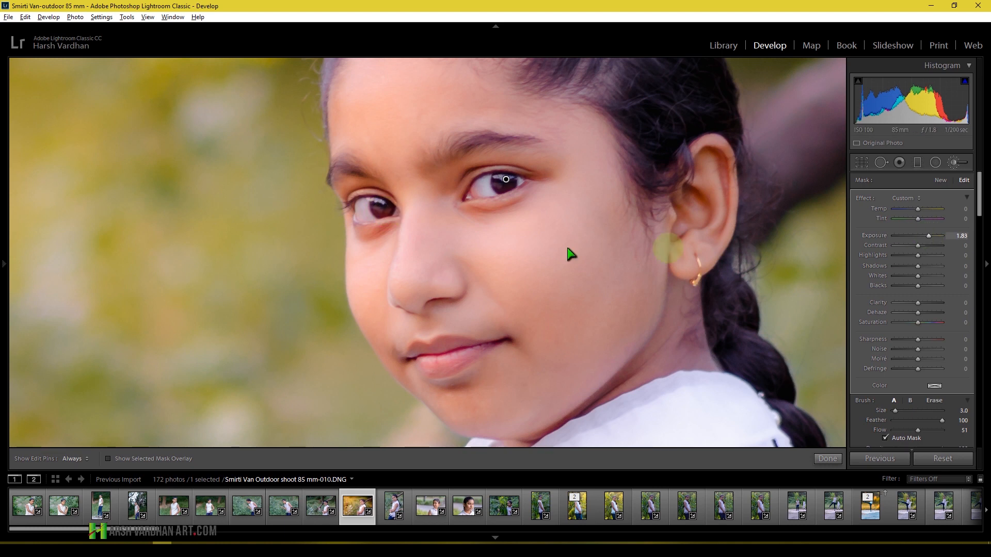
{"action": "mouse_move", "coordinate": [383, 223]}
{"action": "left_mouse_down"}
{"action": "mouse_move", "coordinate": [374, 199]}
{"action": "mouse_move", "coordinate": [382, 203]}
{"action": "left_mouse_up"}
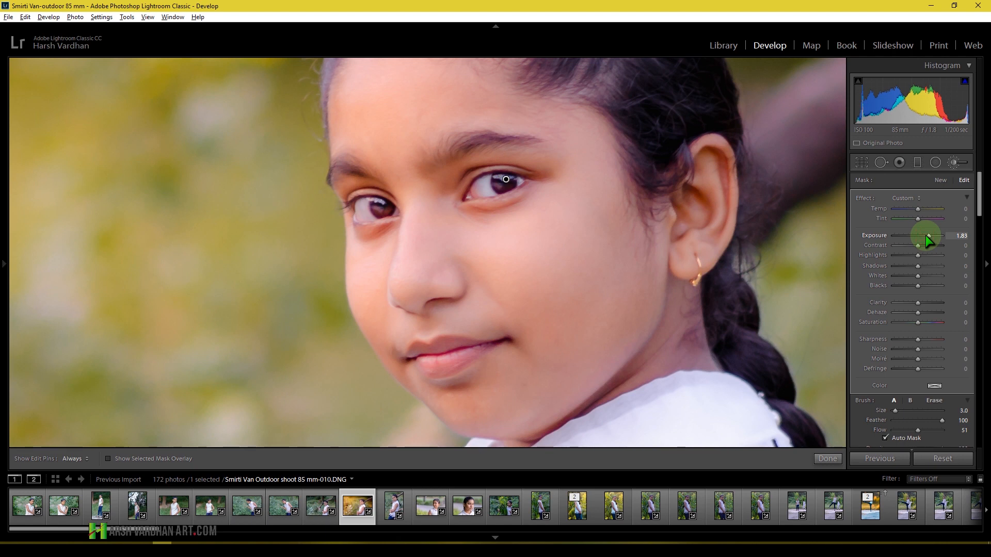
{"action": "left_click_drag", "start_coordinate": [928, 236], "coordinate": [923, 236]}
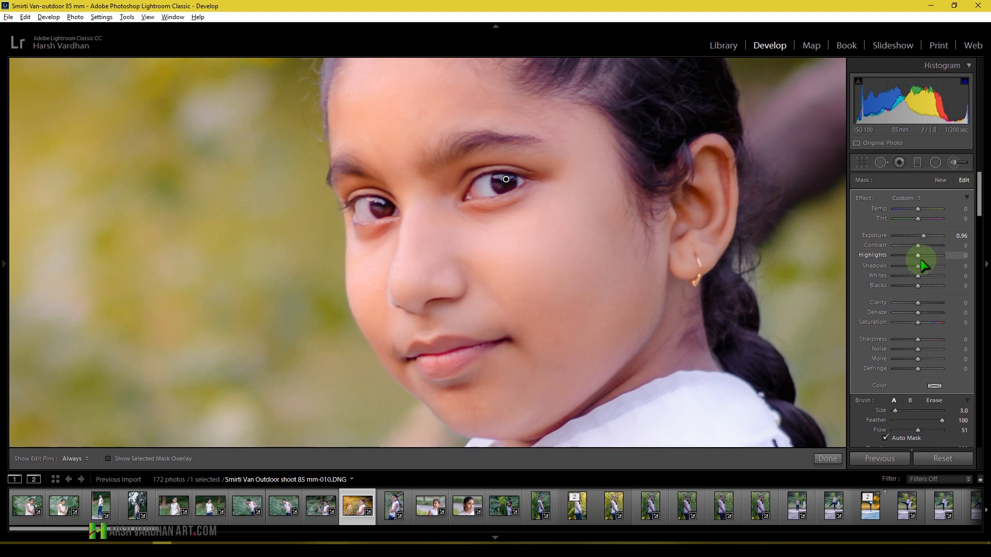
Set the eye mask's Highlights to 48, Contrast to 33, Clarity to 30 and Exposure to 1.48, and finish brushing
{"action": "left_click_drag", "start_coordinate": [922, 255], "coordinate": [931, 255]}
{"action": "left_click_drag", "start_coordinate": [918, 246], "coordinate": [928, 246]}
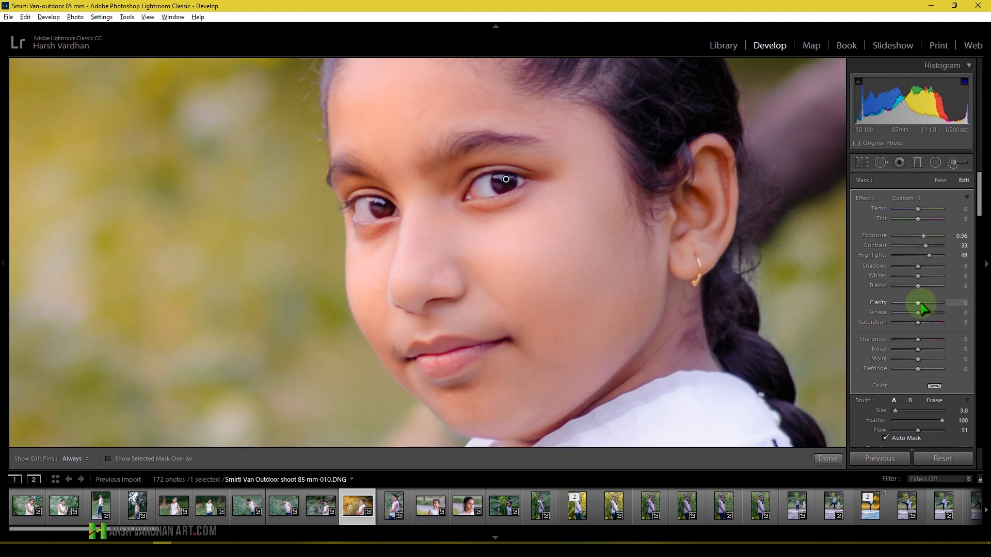
{"action": "left_click_drag", "start_coordinate": [919, 303], "coordinate": [925, 303]}
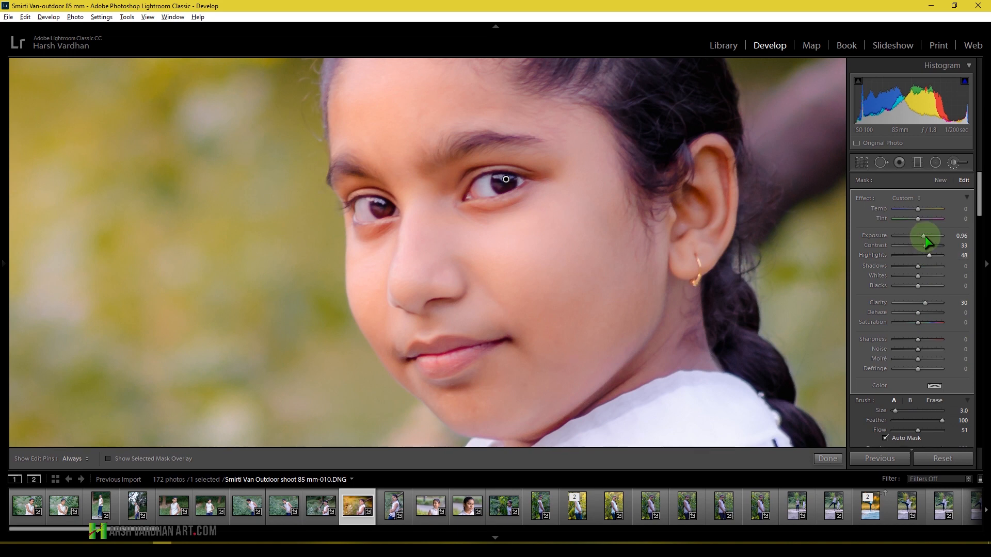
{"action": "left_click_drag", "start_coordinate": [924, 237], "coordinate": [927, 235]}
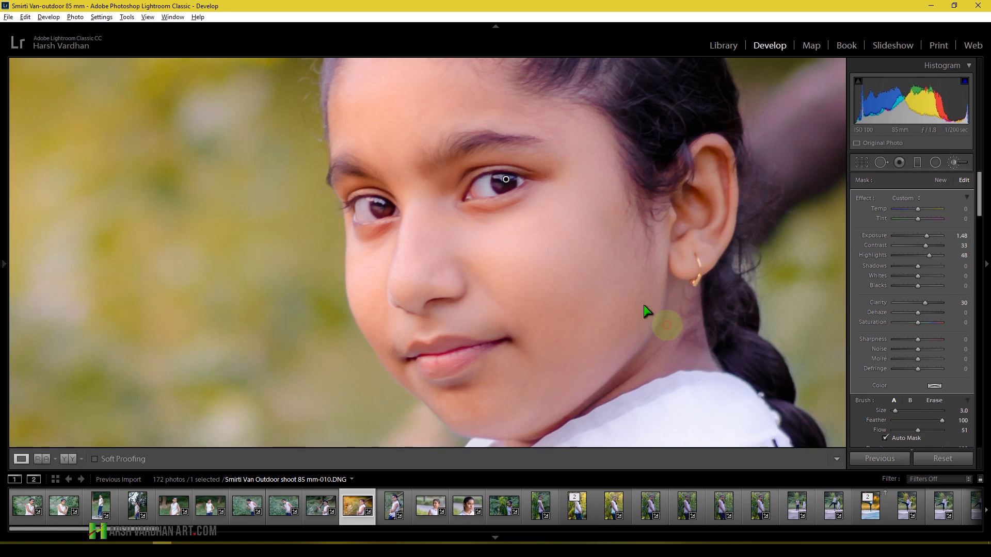
{"action": "key", "text": "k"}
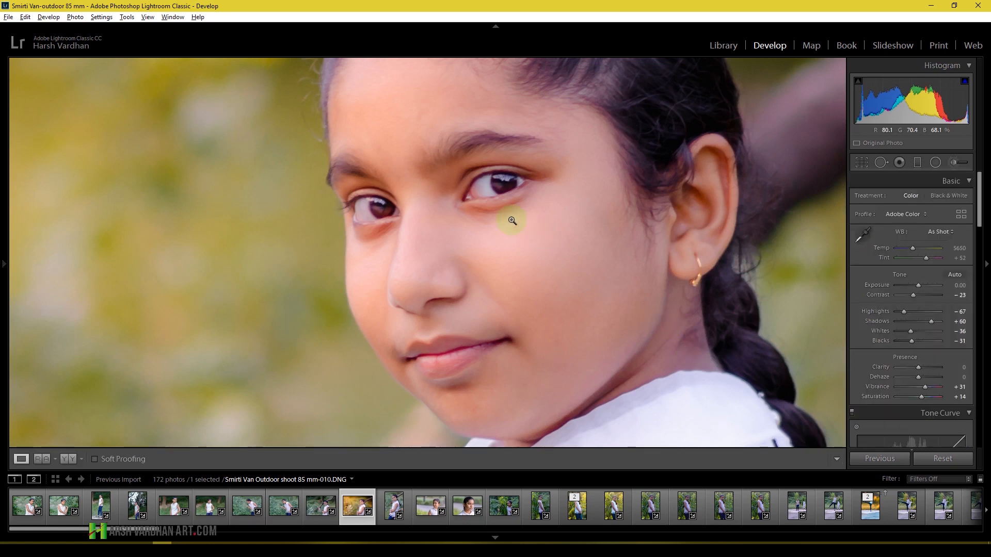
Check the girl's brightened eyes up close and compare the full edited portrait with the original version
{"action": "left_click", "coordinate": [502, 192]}
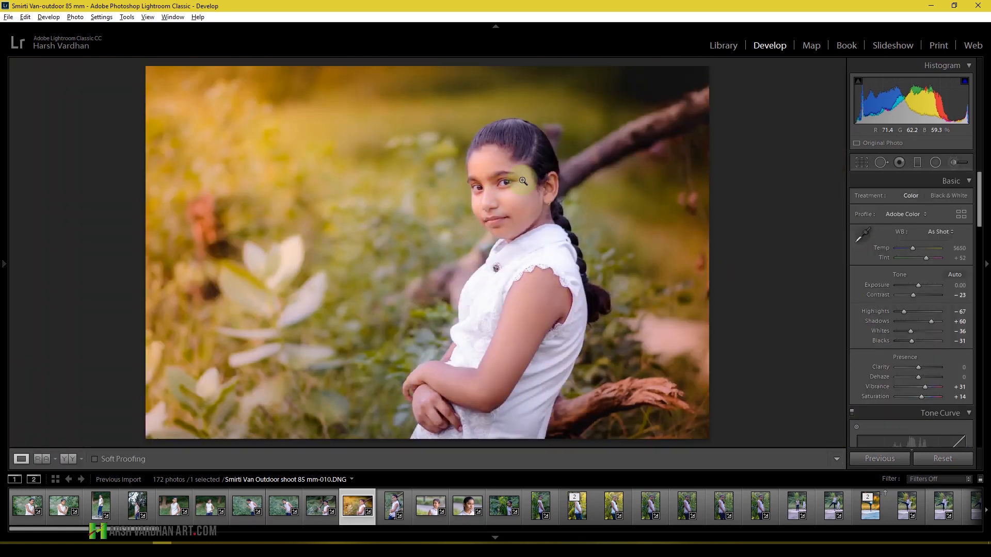
{"action": "left_click", "coordinate": [508, 189]}
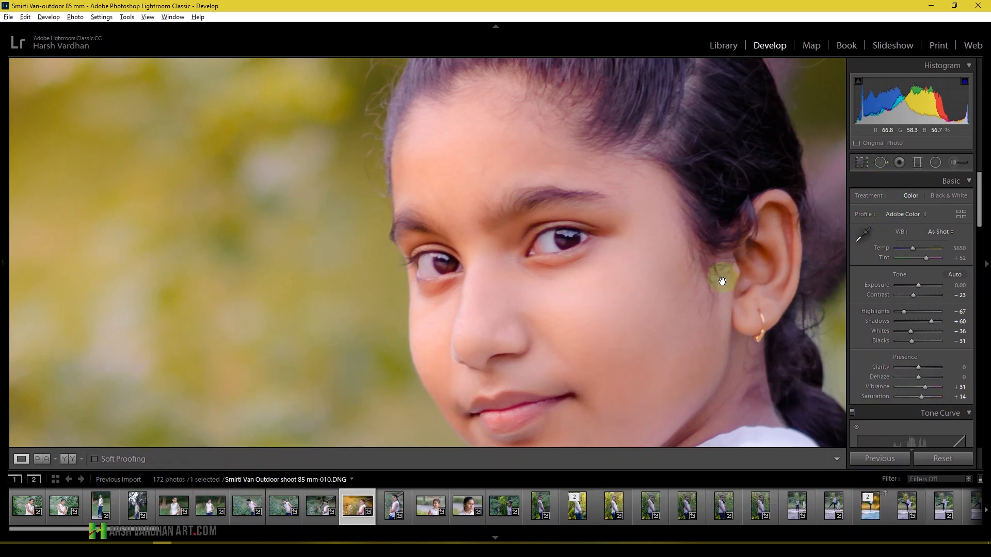
{"action": "left_click", "coordinate": [531, 281]}
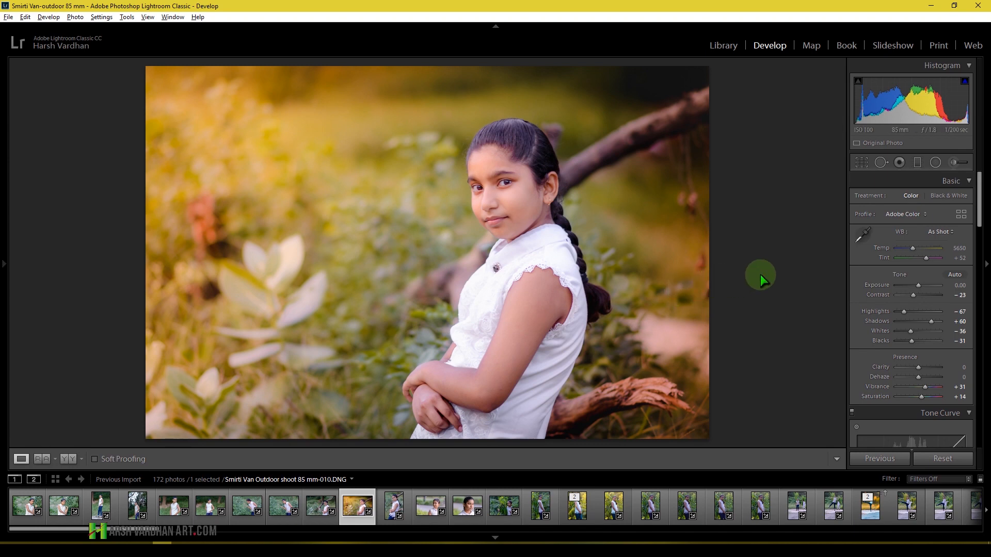
{"action": "key", "text": "backslash"}
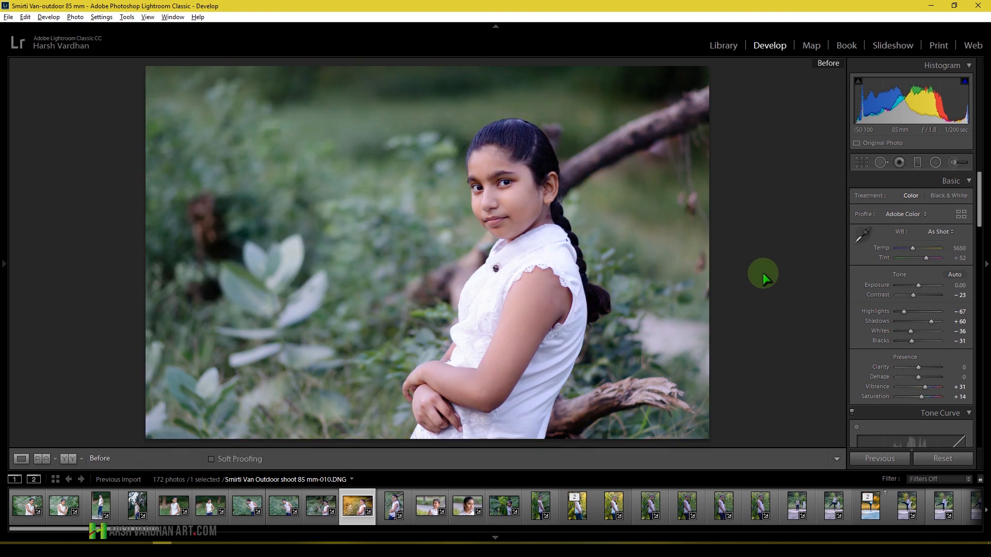
{"action": "key", "text": "backslash"}
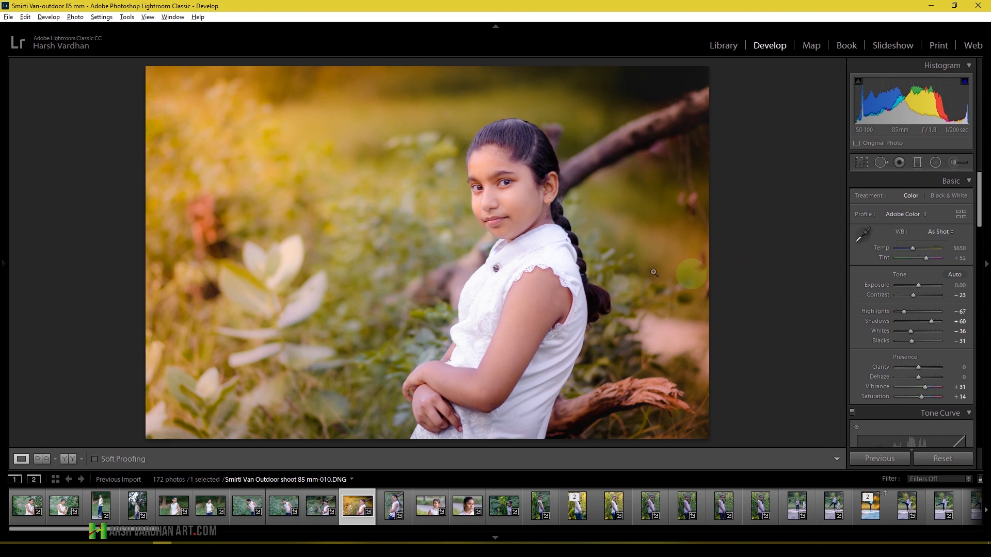
Examine the skin on the girl's face, upper arm and folded forearms up close
{"action": "left_click", "coordinate": [506, 206]}
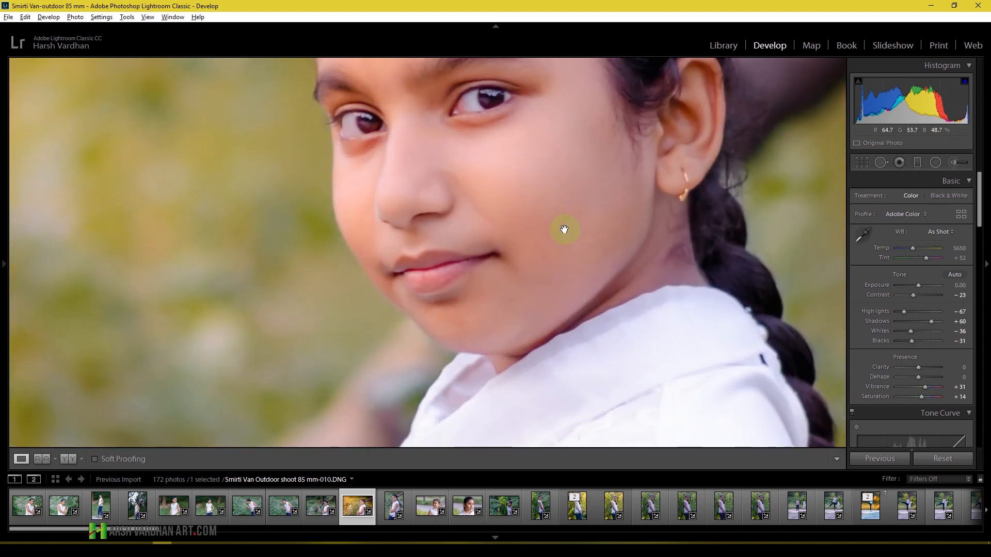
{"action": "left_click", "coordinate": [597, 372]}
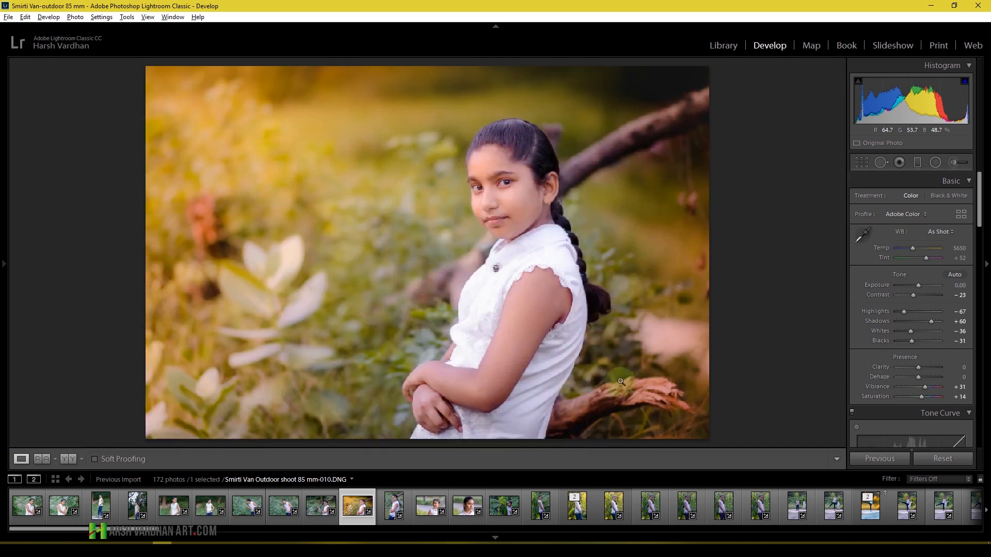
{"action": "left_click", "coordinate": [516, 330]}
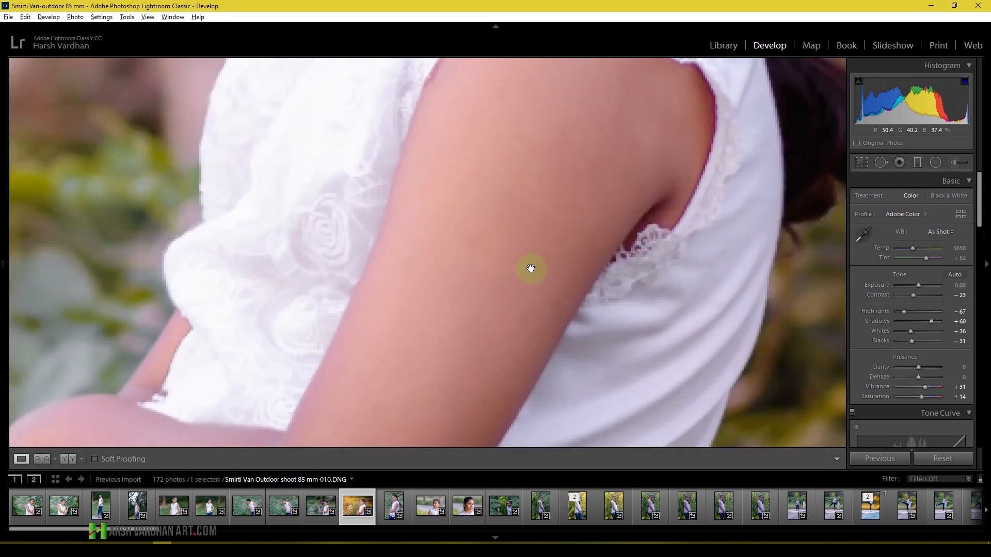
{"action": "left_click", "coordinate": [508, 258]}
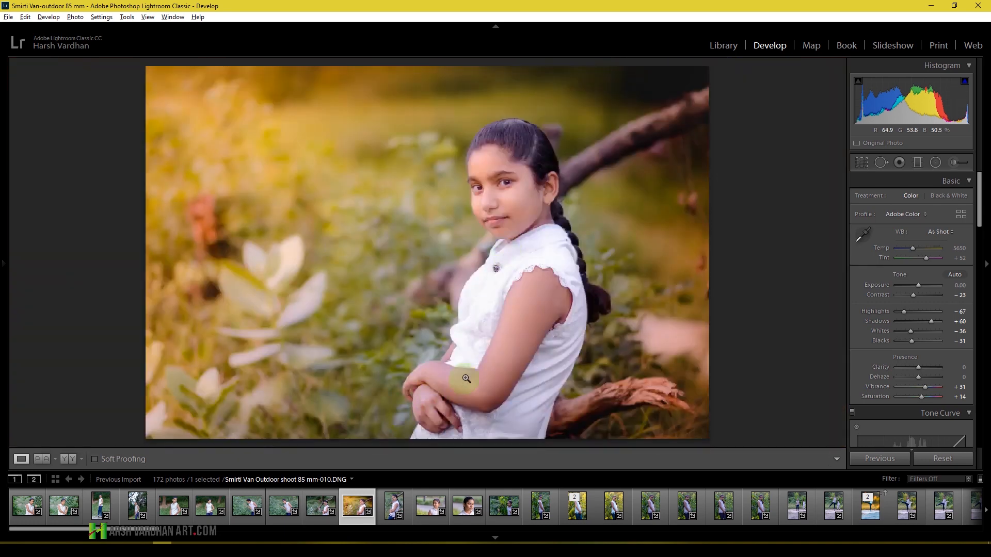
{"action": "left_click", "coordinate": [456, 380]}
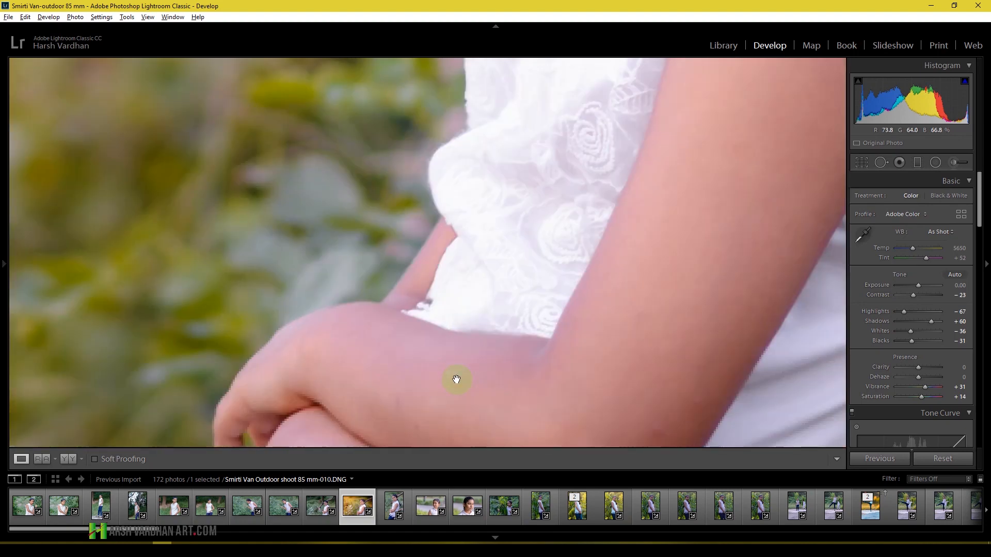
{"action": "left_click", "coordinate": [456, 380]}
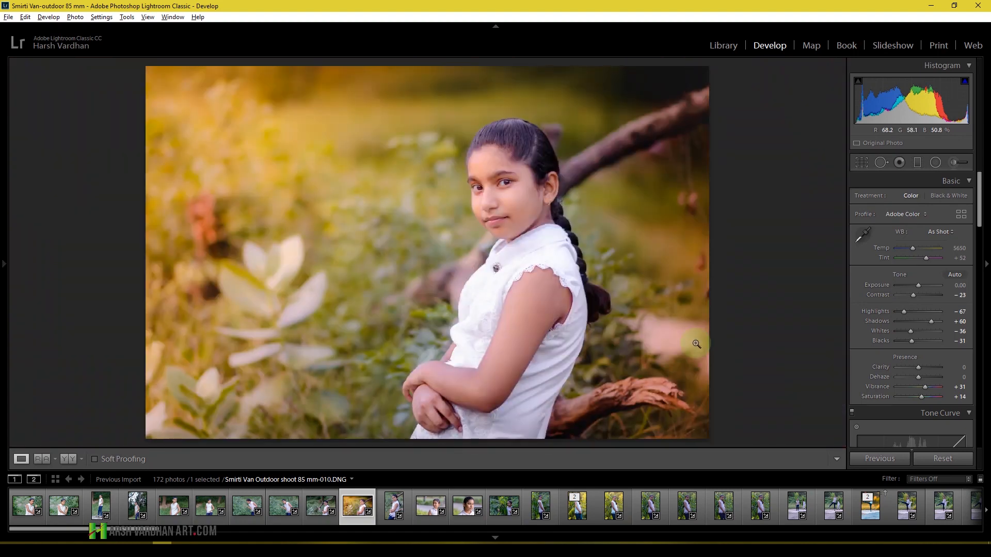